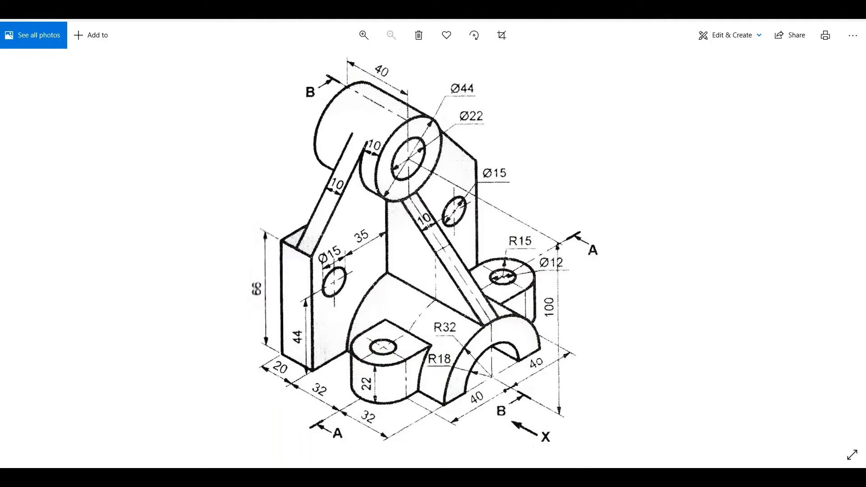
Switch to Creo Parametric and create a solid part named PART-52 from the mmns_part_solid_abs template instead of the default
click(580, 466)
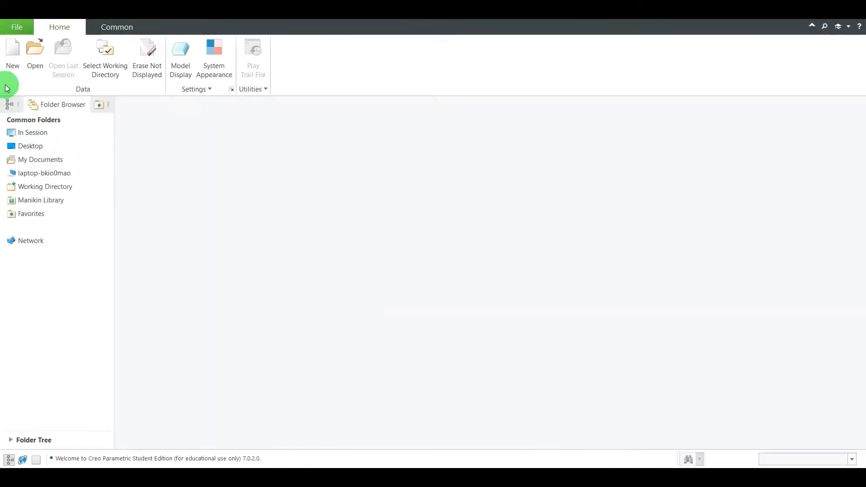
click(11, 59)
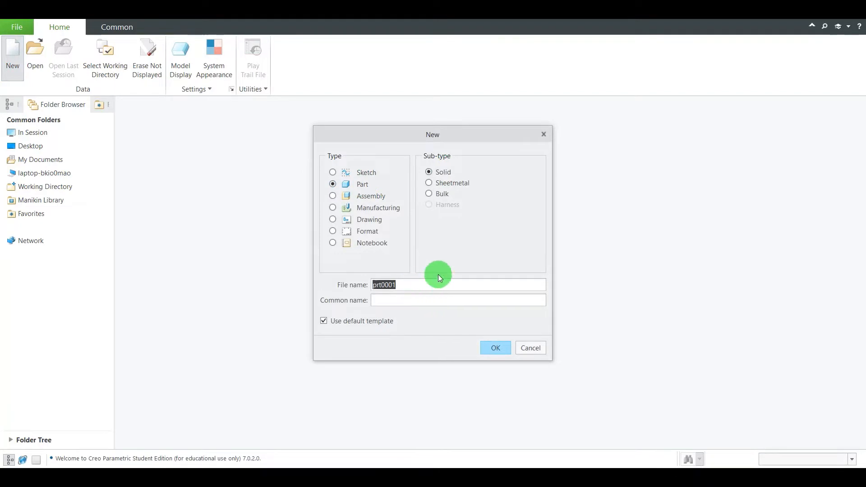
text(PART)
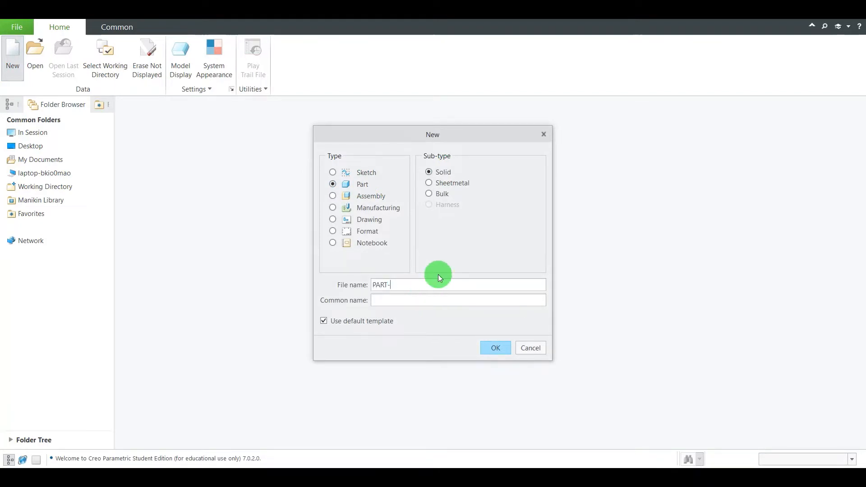
text(-52)
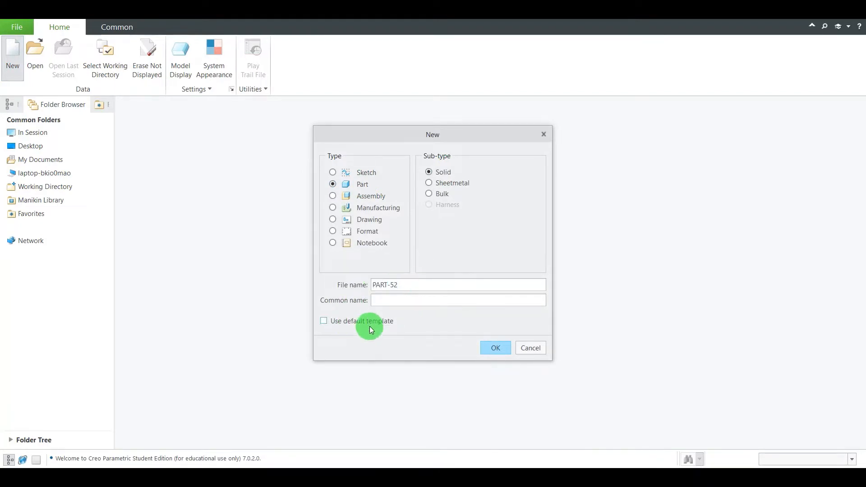
click(496, 348)
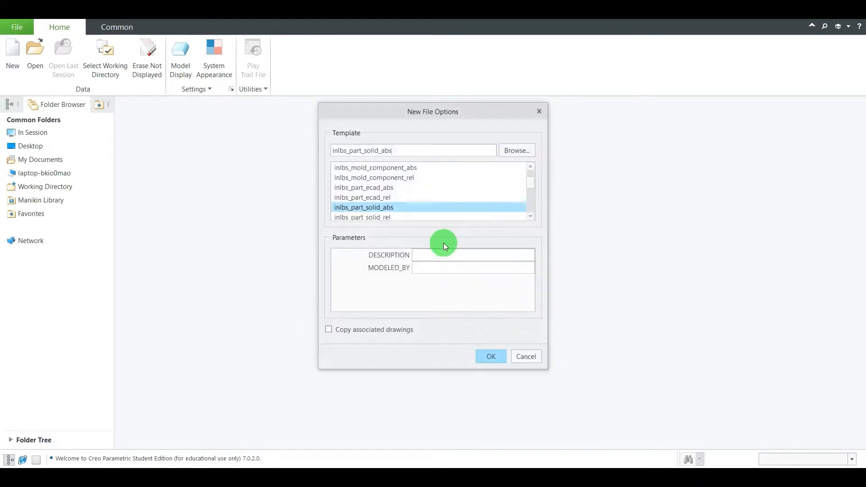
scroll(418, 185, down, 3)
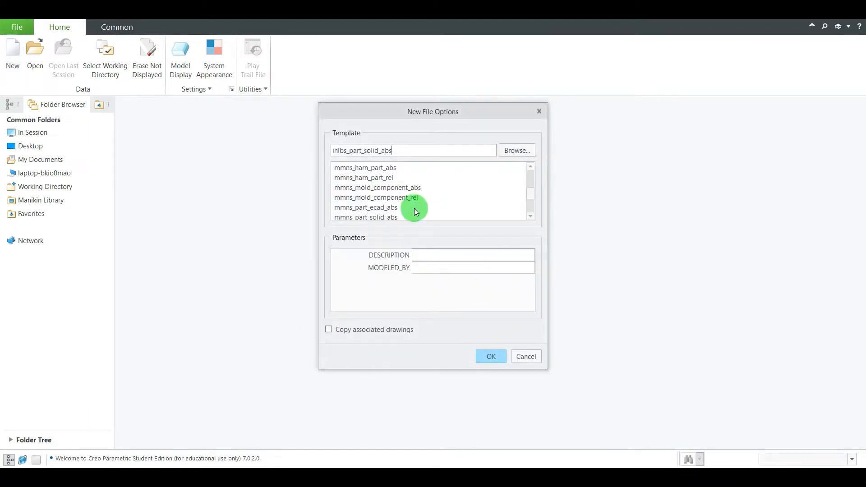
click(382, 218)
scroll(392, 210, down, 1)
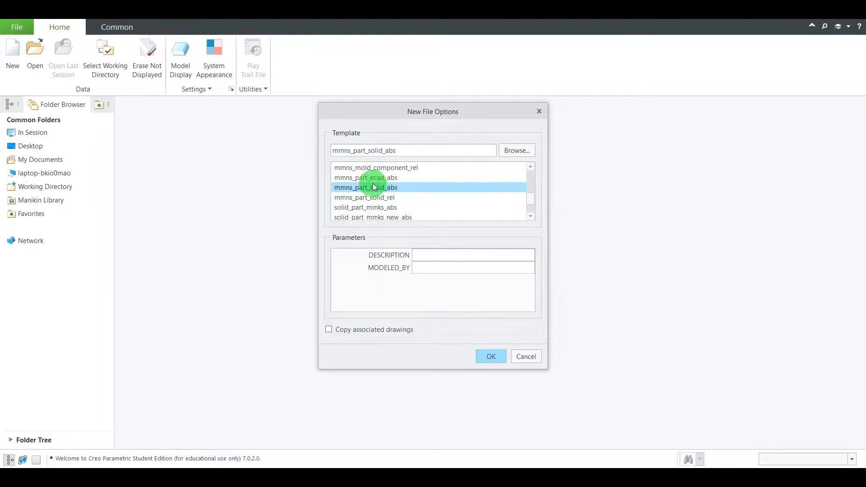
click(492, 353)
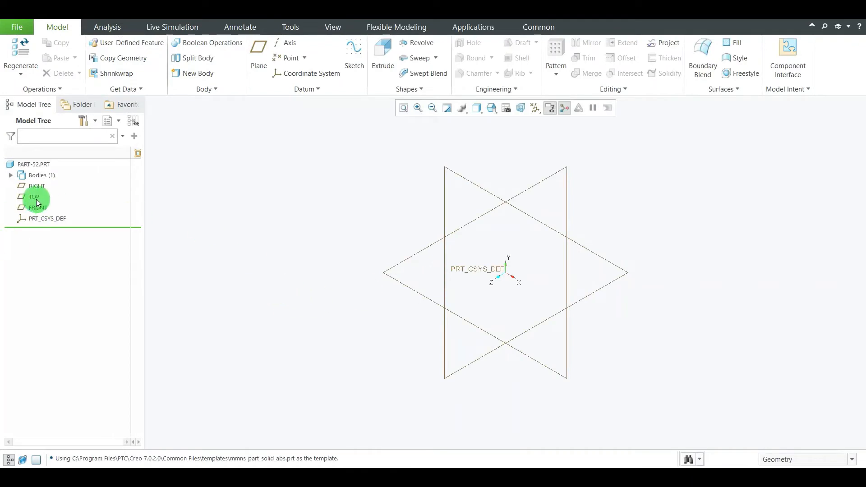
Start a sketch on the TOP datum plane and orient the view parallel to it
click(37, 200)
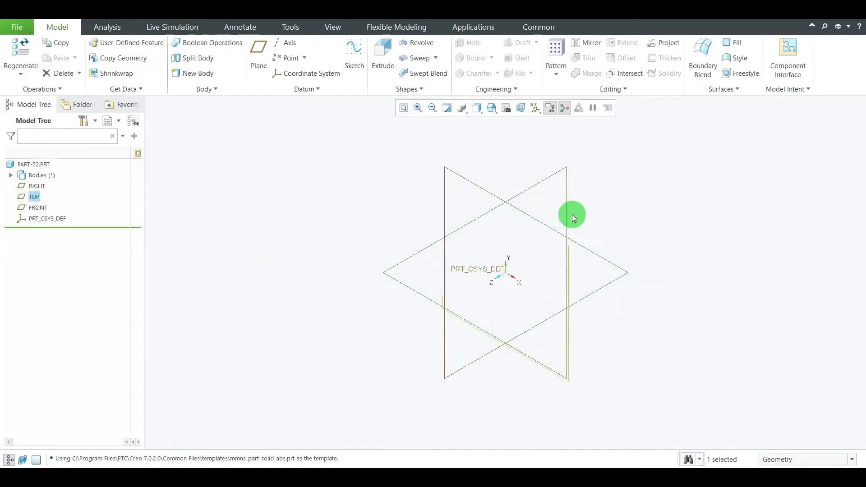
click(353, 50)
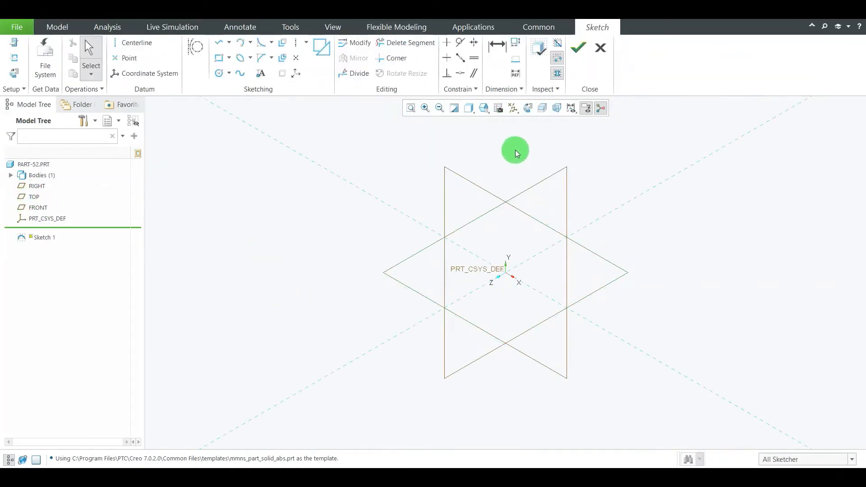
click(527, 107)
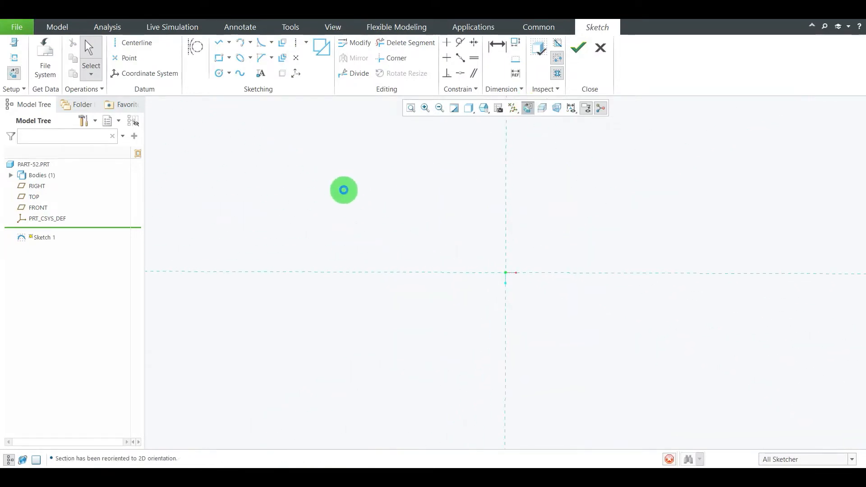
Sketch two circles on the vertical reference: about 119 mm diameter, 120 mm below the origin, and about 76 mm diameter, 158 mm above
click(218, 74)
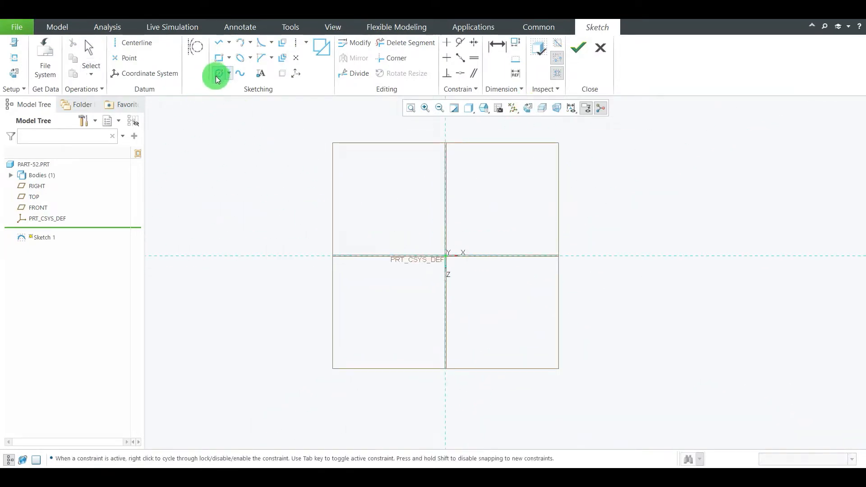
click(445, 310)
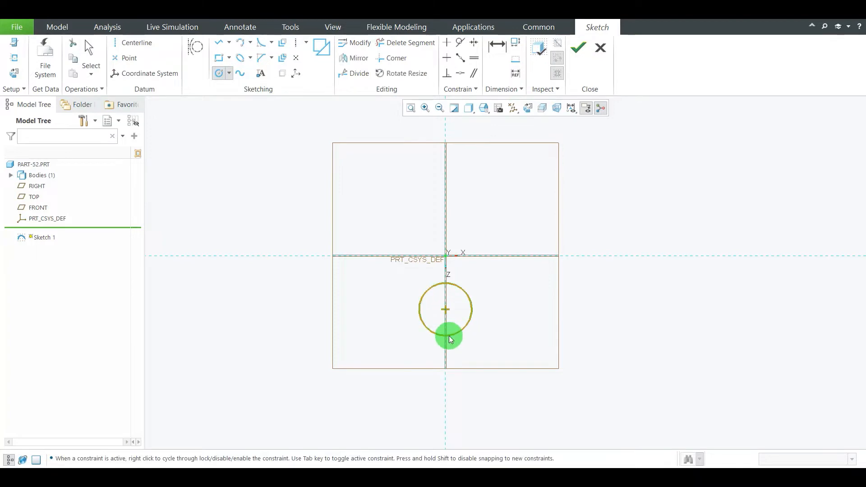
click(448, 336)
click(445, 186)
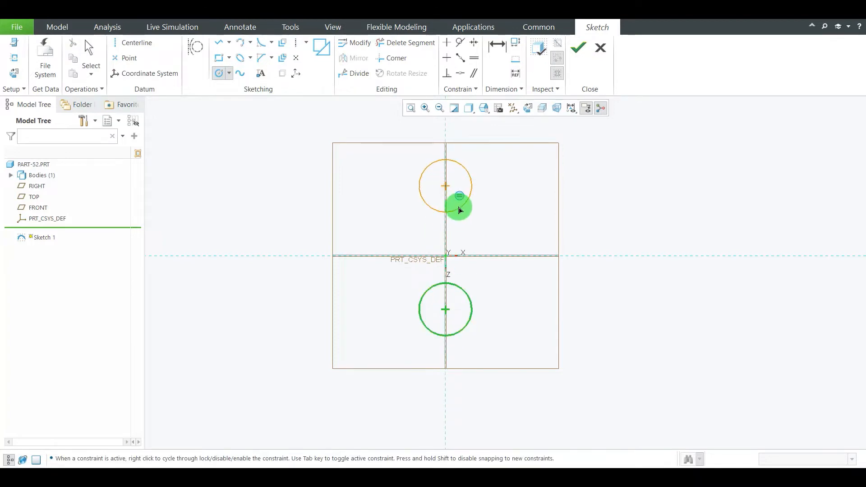
click(457, 199)
middle_click(458, 199)
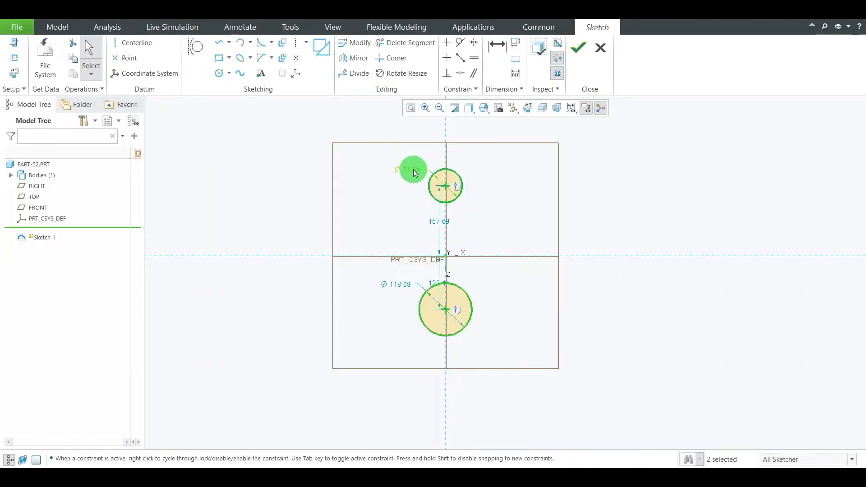
Set the diameters of both the upper and lower circles to 30 mm
double_click(413, 170)
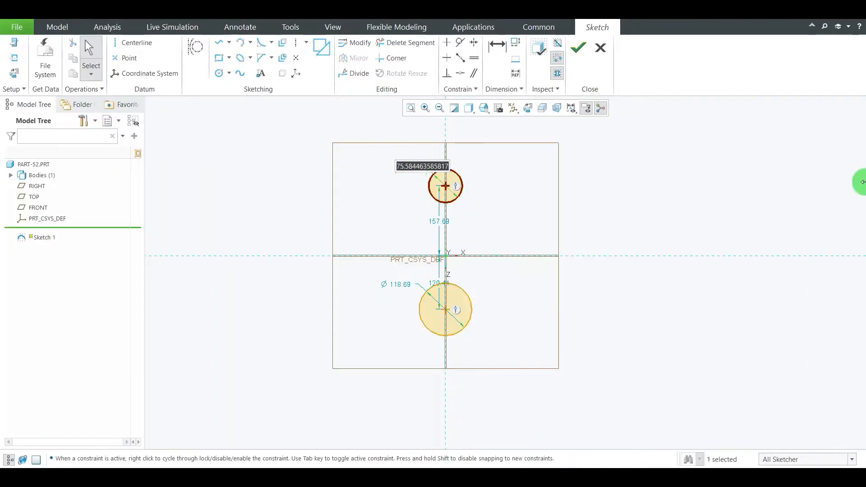
text(30)
key(Return)
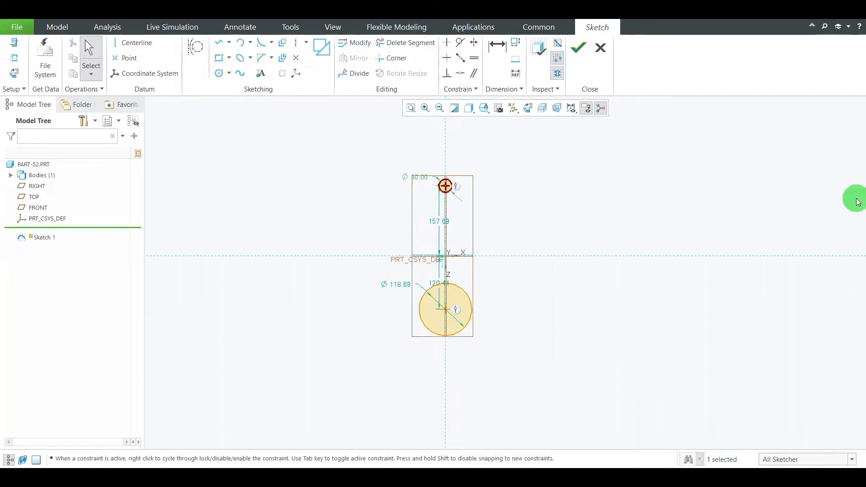
double_click(394, 280)
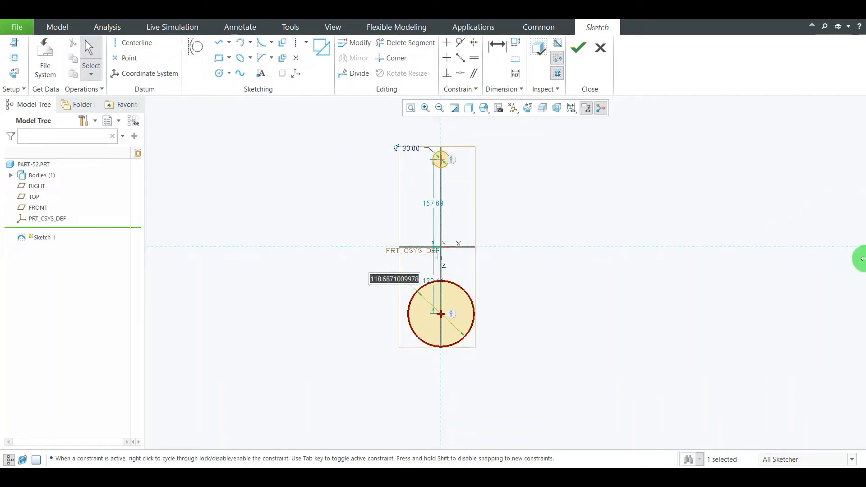
key(Return)
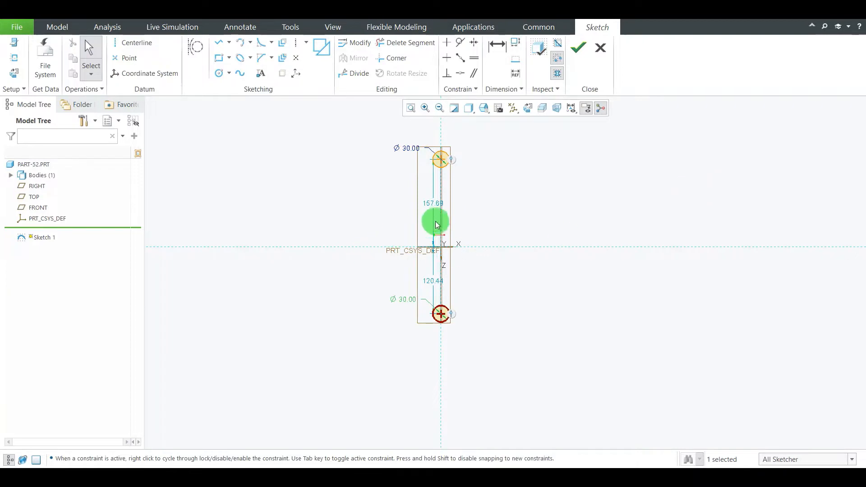
Move the two vertical centre dimensions clear of the circles, check the reference drawing, and set both distances from the horizontal reference to 40 mm
drag(433, 206, 566, 194)
drag(436, 286, 566, 281)
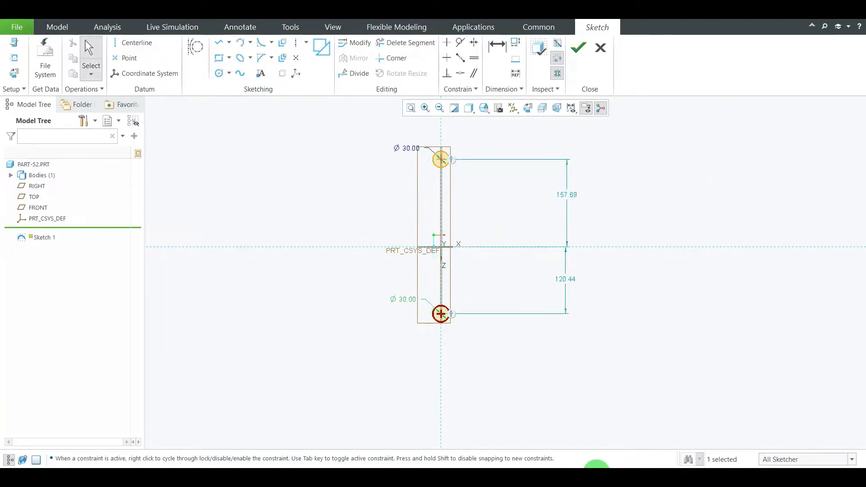
click(594, 477)
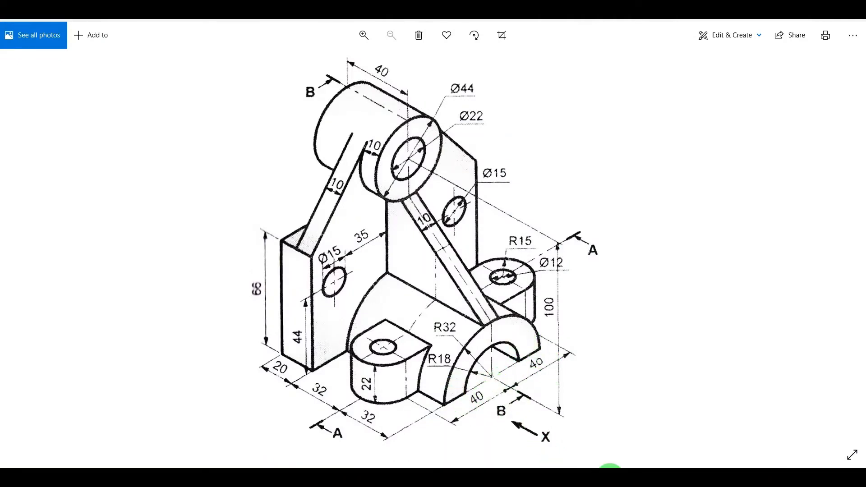
click(609, 475)
double_click(566, 277)
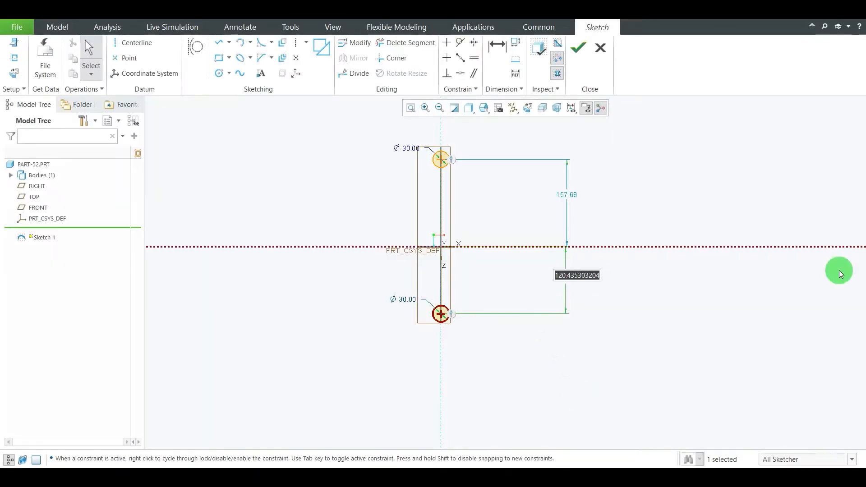
key(Return)
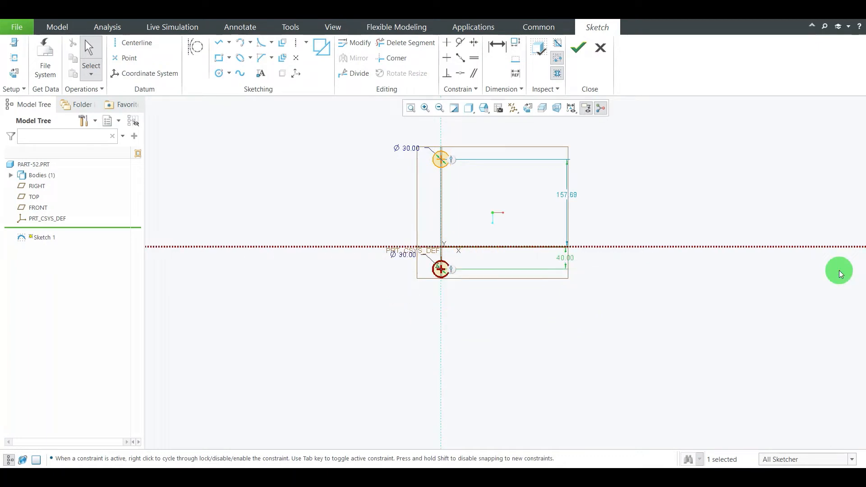
double_click(570, 195)
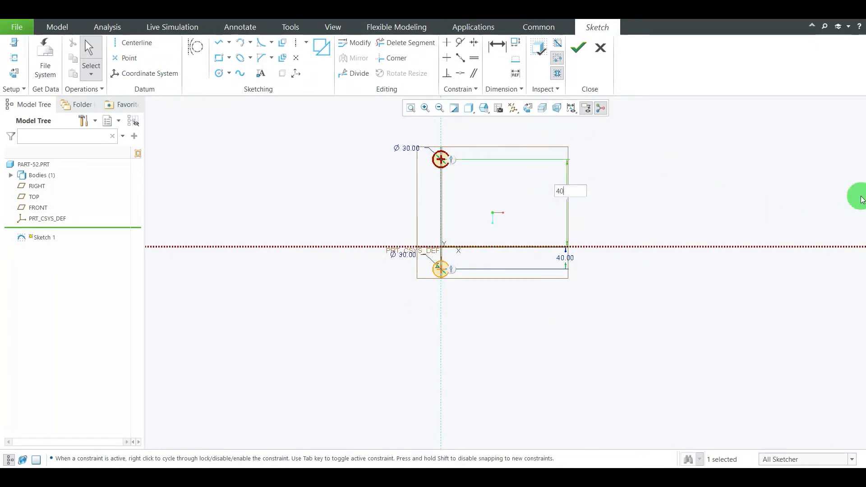
key(Return)
Reposition the two 40 mm centre dimensions closer to the circles
scroll(447, 242, down, 5)
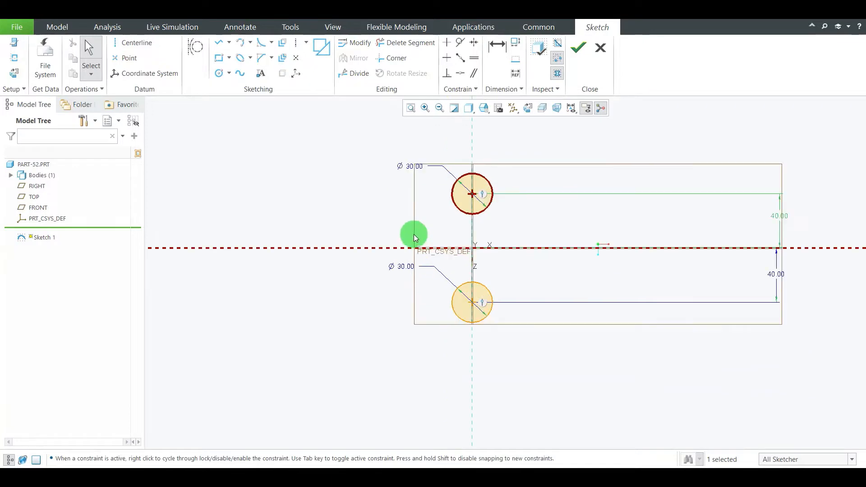
drag(777, 211, 545, 224)
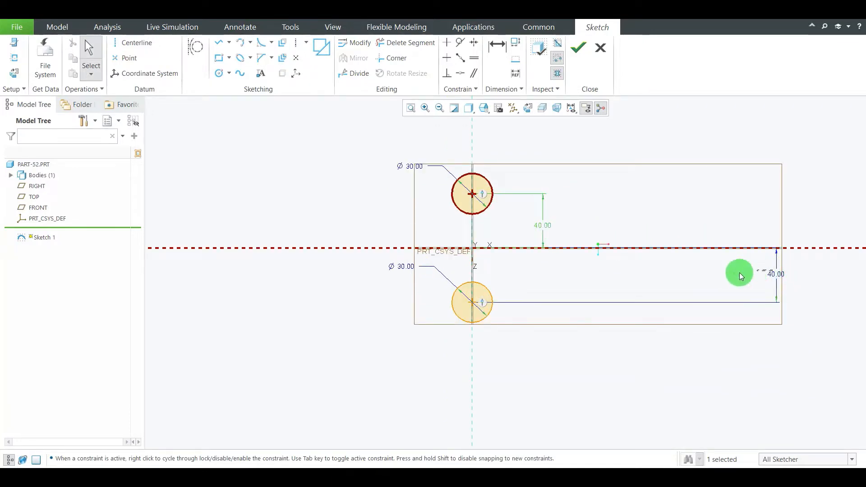
mouse_move(774, 275)
mouse_down()
mouse_move(614, 284)
mouse_move(544, 278)
mouse_up()
Draw two vertical tangent lines joining the upper and lower 30 mm circles on both sides
scroll(417, 245, up, 2)
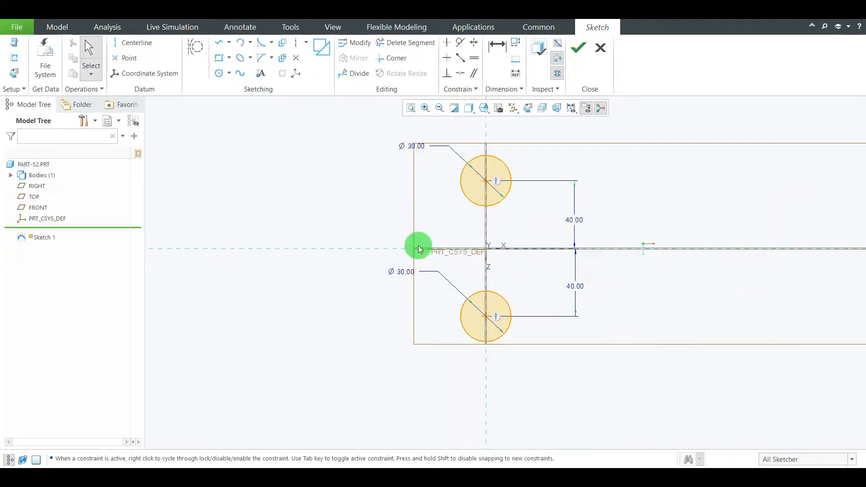
click(218, 42)
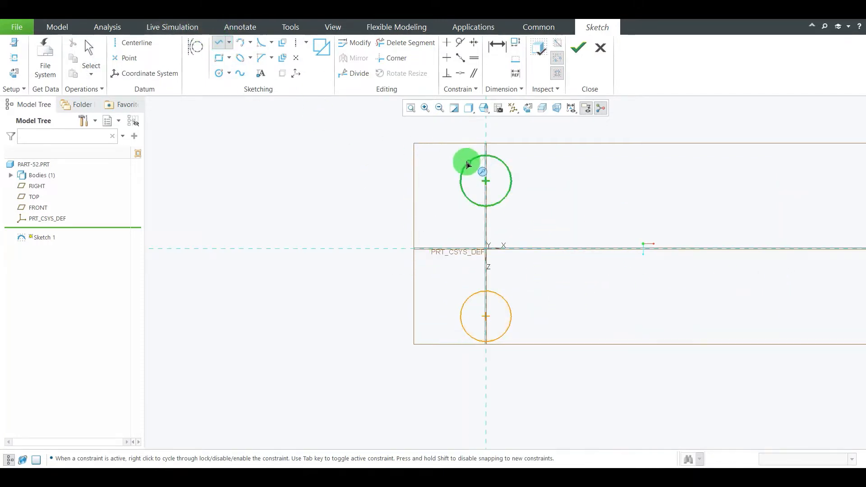
click(463, 185)
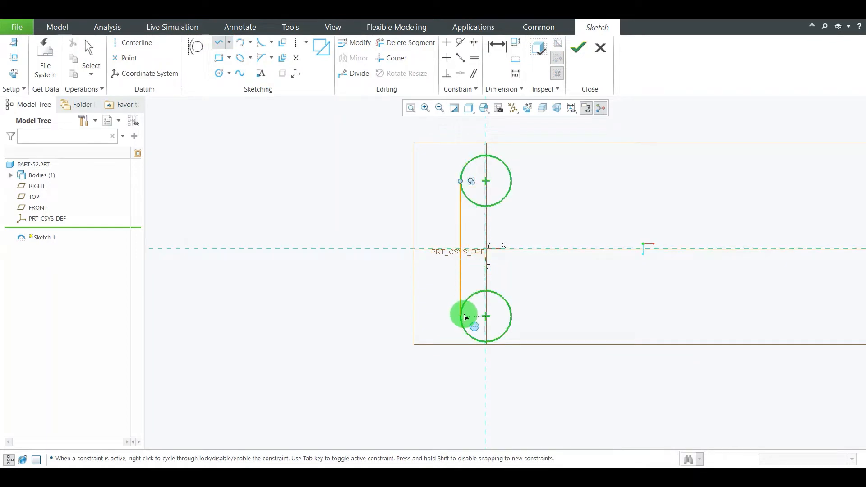
click(464, 312)
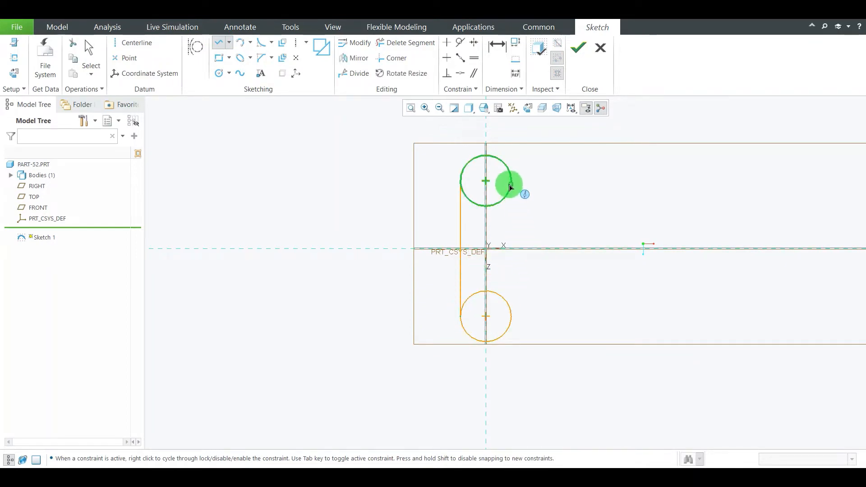
click(511, 185)
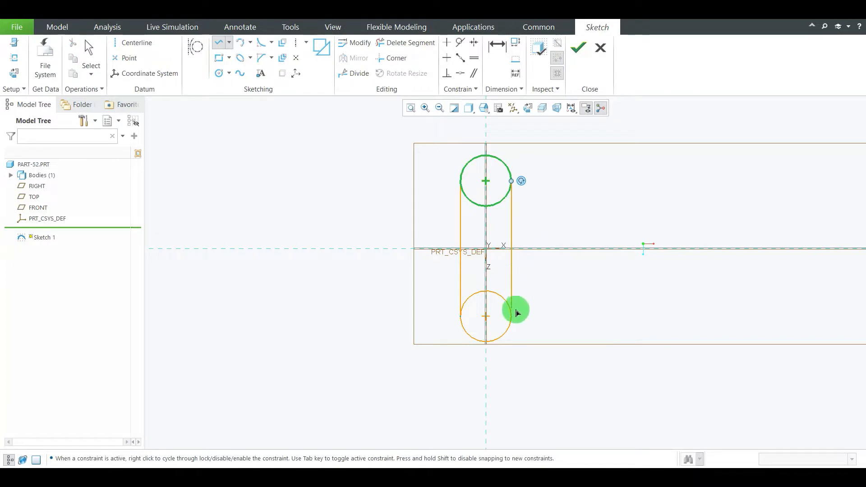
click(512, 316)
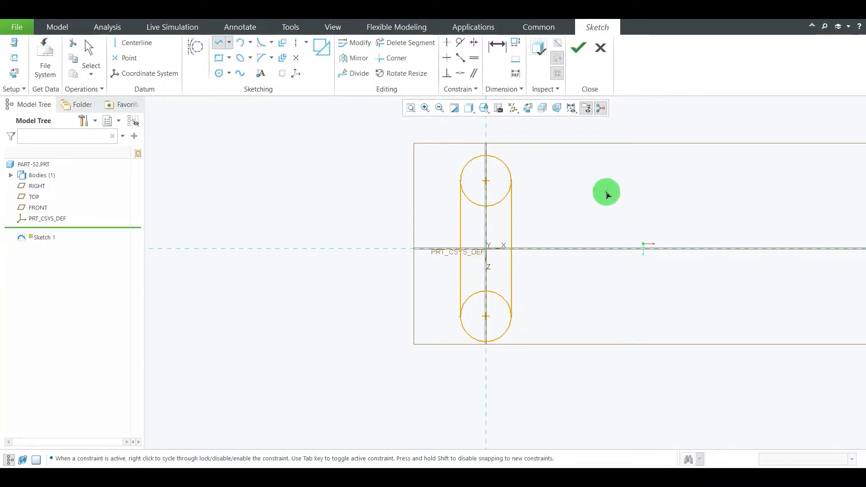
Sketch concentric inner circles in the two 30 mm circles, about 15 mm in diameter in the upper one and about 11 mm in the lower
scroll(606, 191, up, 1)
click(218, 73)
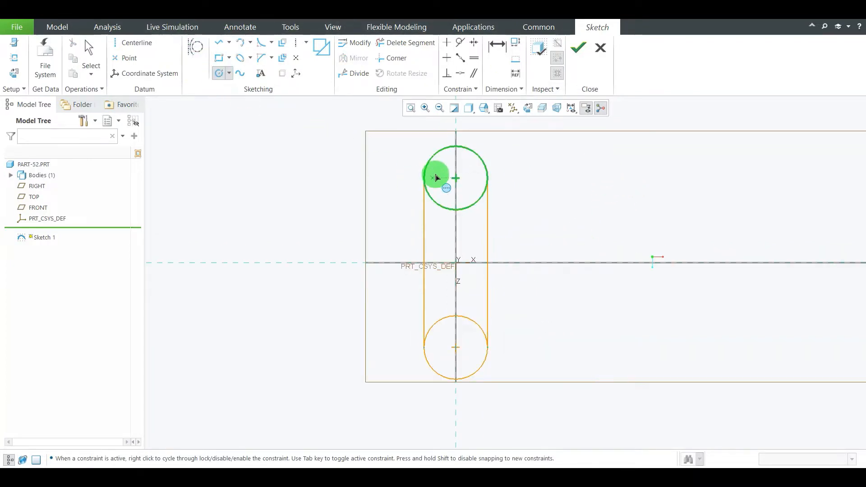
click(455, 178)
click(467, 189)
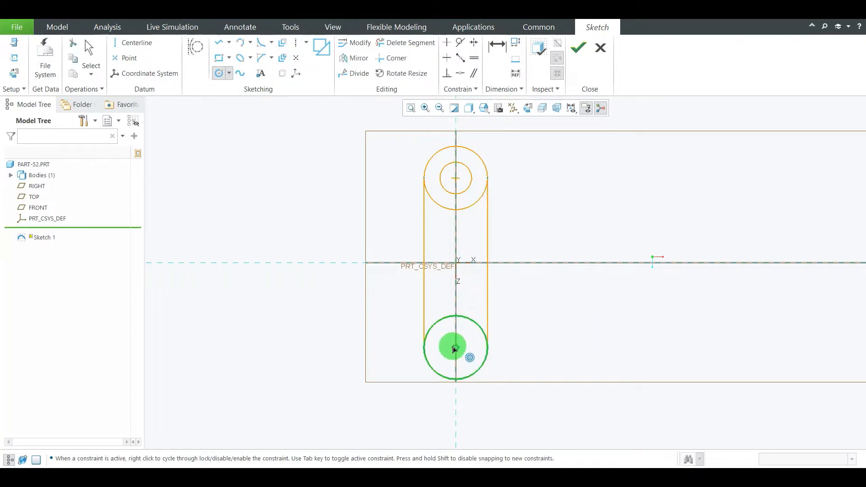
click(460, 362)
middle_click(607, 183)
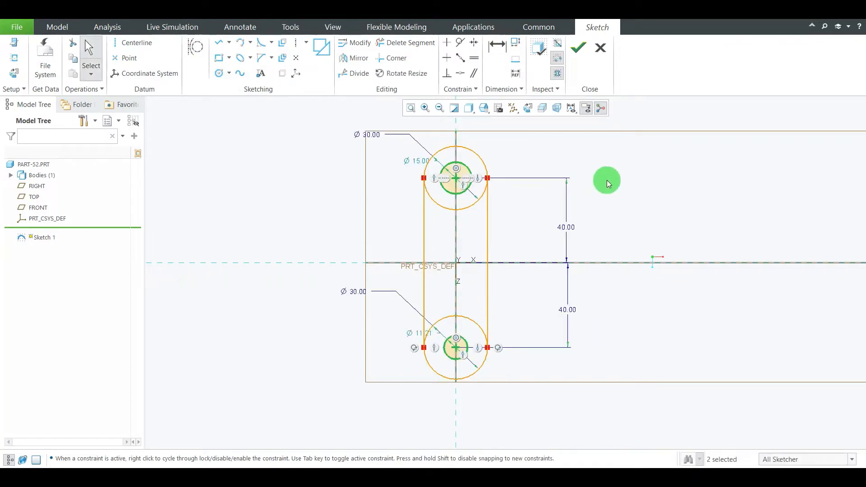
Check the hole diameter on the reference drawing and set the upper inner circle's diameter to 12 mm
click(576, 478)
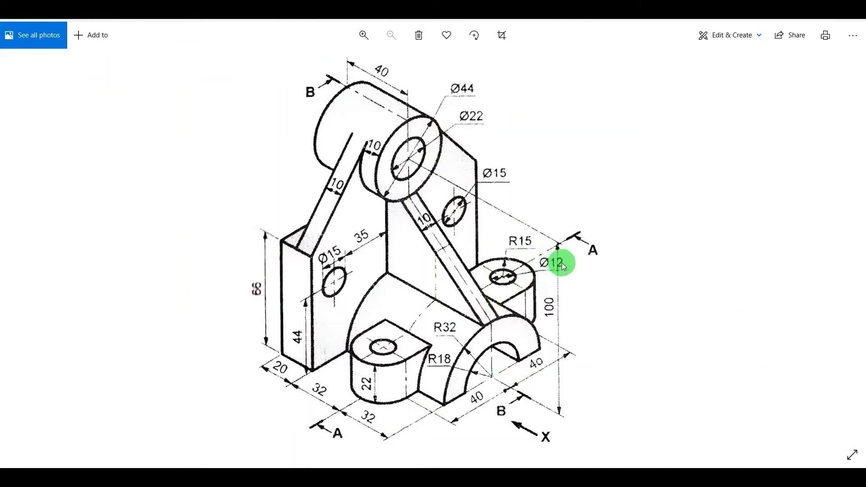
click(603, 477)
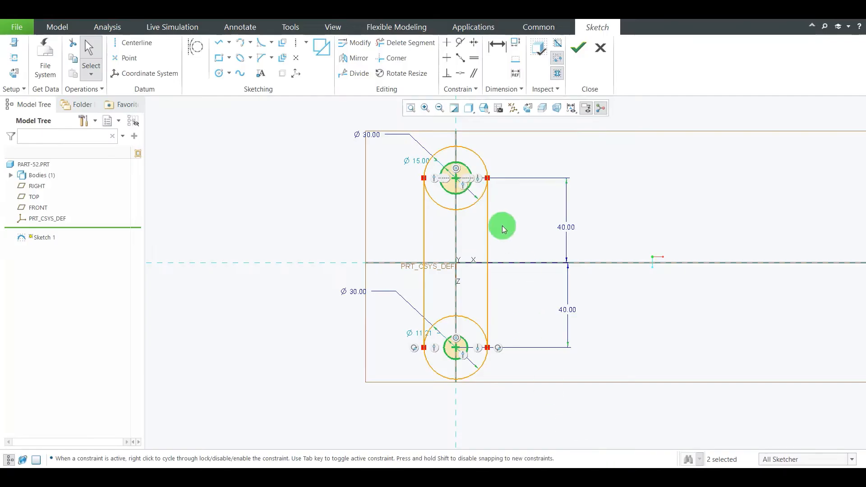
scroll(440, 164, up, 1)
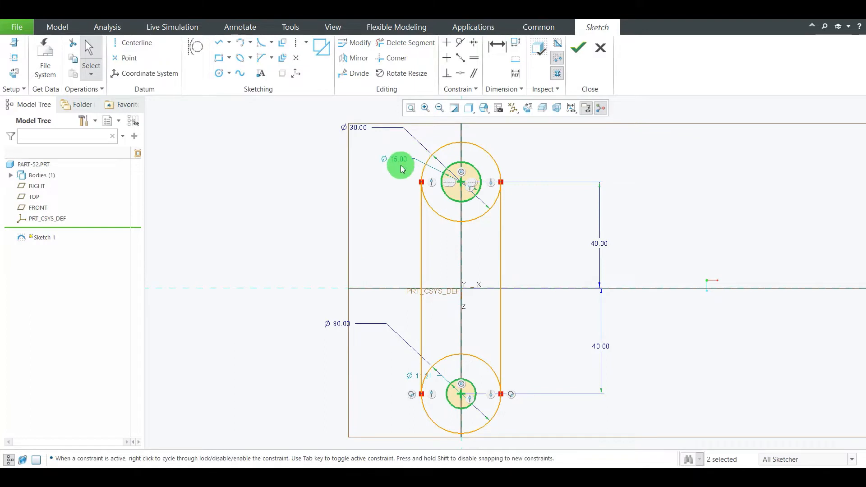
double_click(400, 162)
text(15)
key(Return)
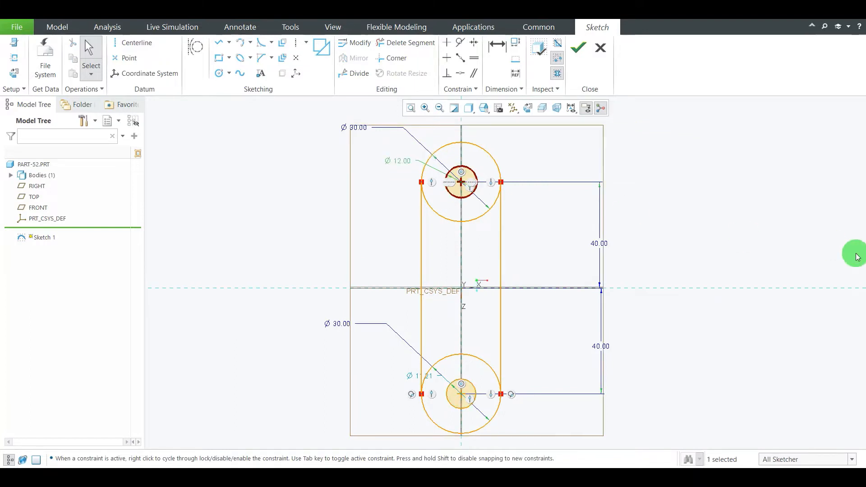
Set the lower inner circle's diameter to 12 mm
scroll(432, 397, up, 2)
scroll(432, 397, up, 2)
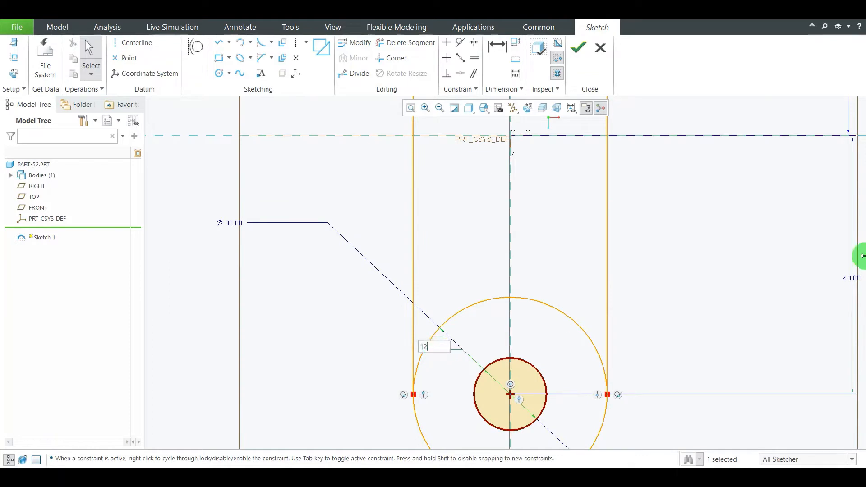
text(12)
key(Return)
scroll(610, 215, down, 3)
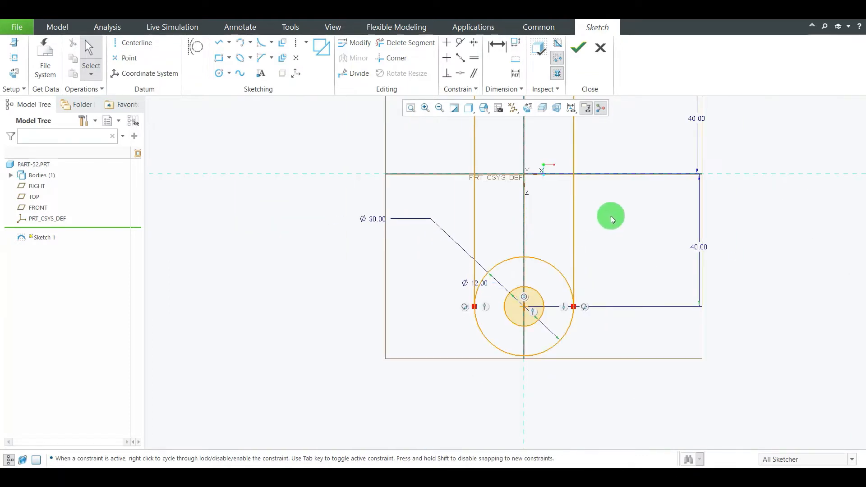
Trim away the inward-facing halves of both 30 mm circles to leave a slot-shaped outline, and finish the sketch
scroll(611, 215, down, 5)
scroll(675, 173, up, 4)
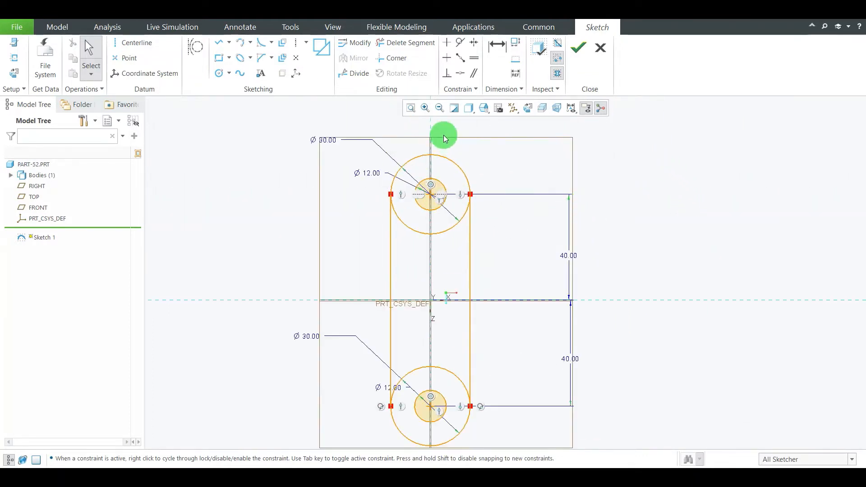
click(419, 43)
mouse_move(428, 253)
mouse_down()
mouse_move(449, 228)
mouse_move(444, 236)
mouse_move(422, 219)
mouse_up()
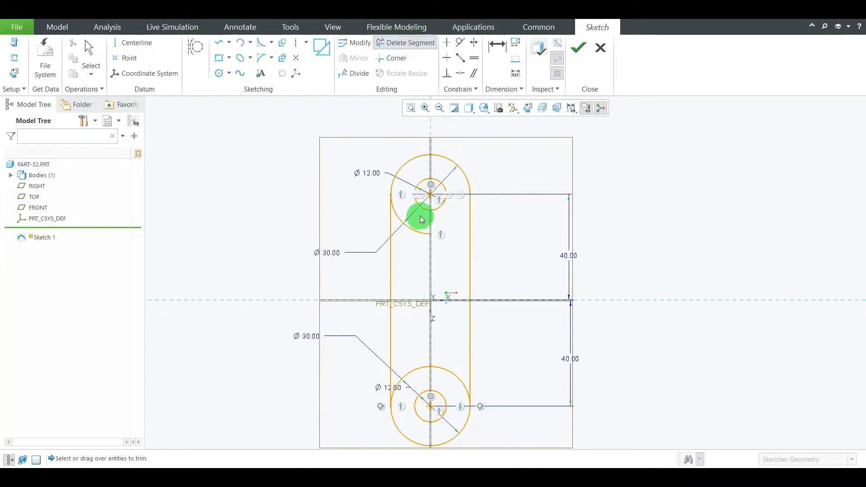
click(411, 228)
mouse_move(452, 361)
mouse_down()
mouse_move(451, 404)
mouse_move(411, 367)
mouse_up()
middle_click(544, 238)
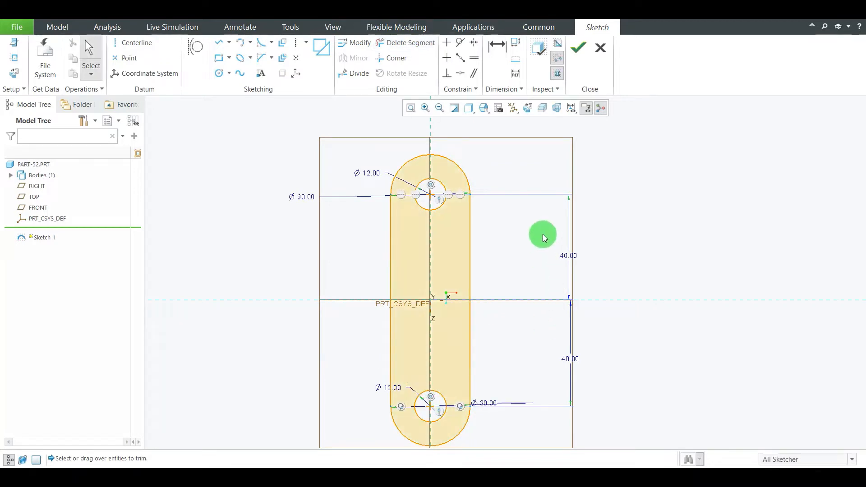
click(572, 58)
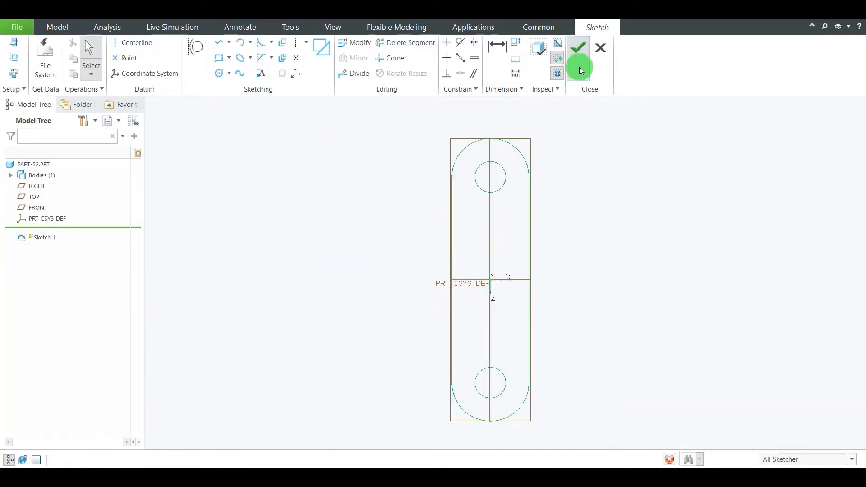
Check the reference drawing for the lug height and extrude the slot-shaped sketch as a solid 22 mm deep
mouse_move(388, 272)
middle_down()
mouse_move(336, 290)
mouse_move(349, 232)
mouse_move(342, 226)
middle_up()
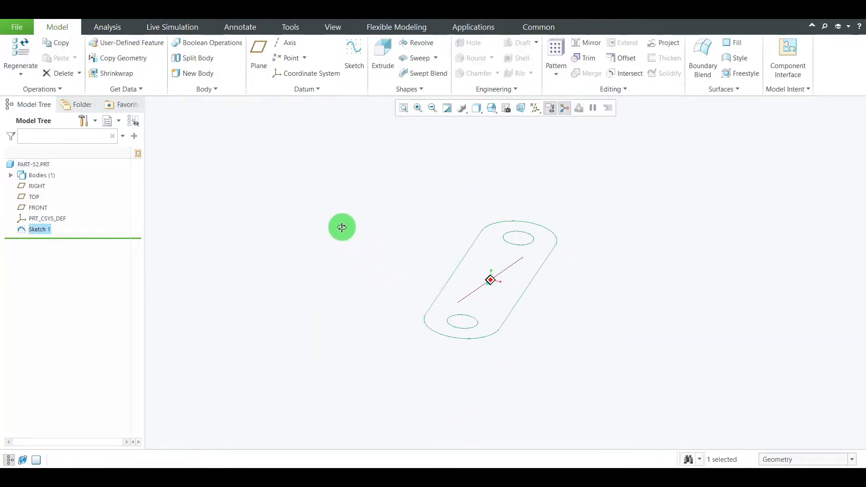
click(384, 53)
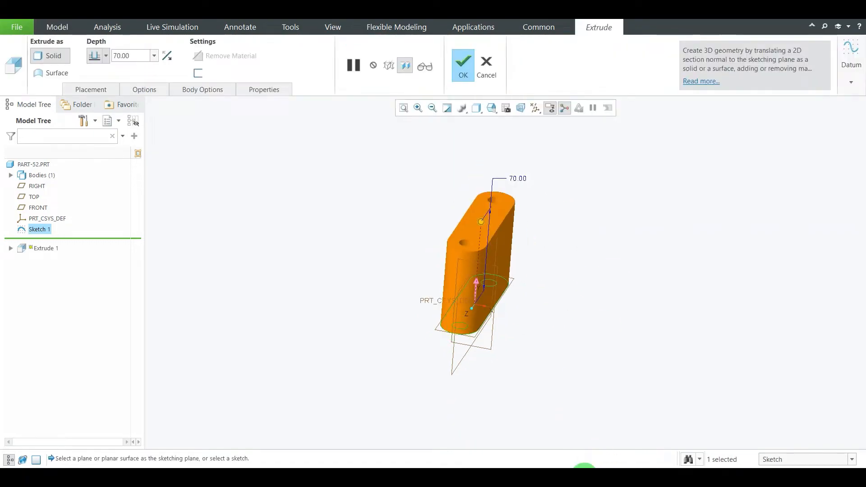
click(584, 477)
click(582, 477)
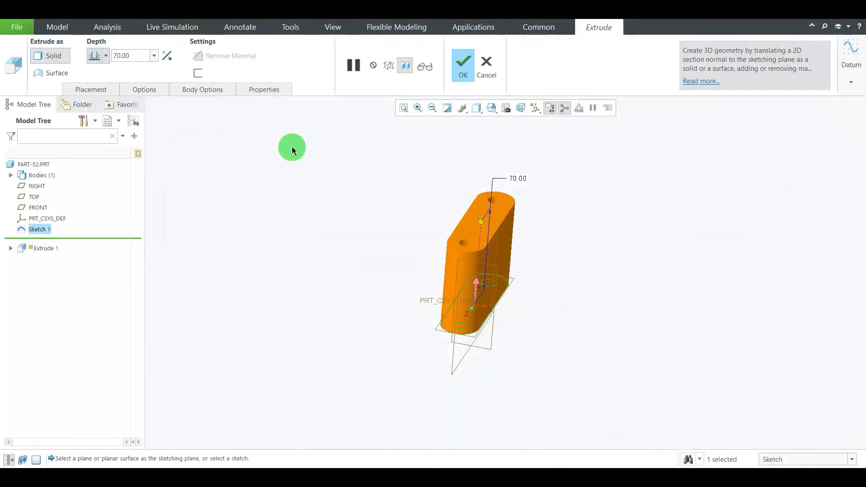
double_click(130, 53)
text(22)
key(Return)
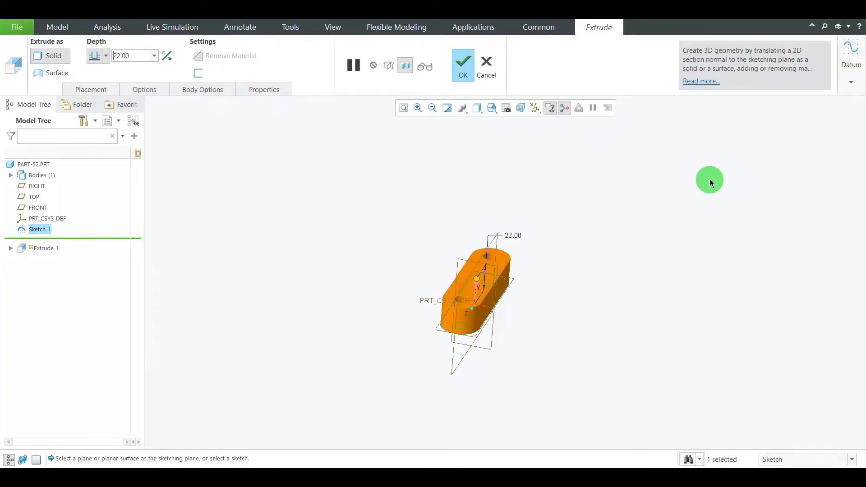
click(463, 64)
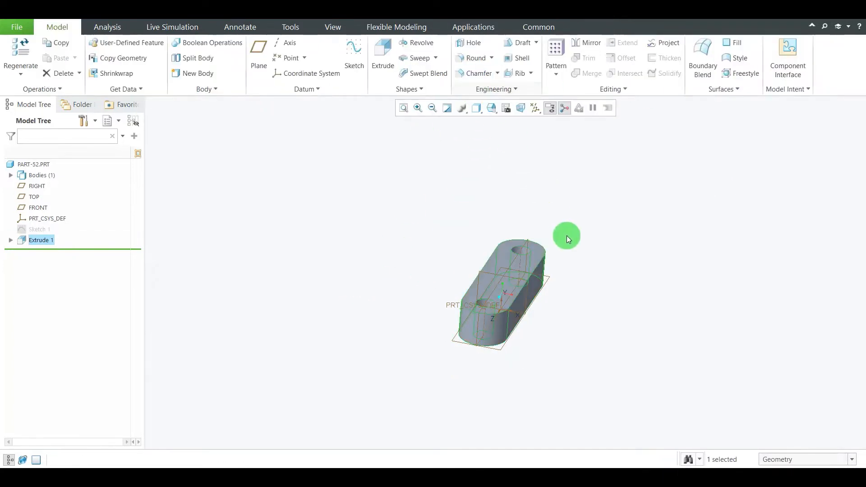
Review the reference drawing for the half-round body and start a new sketch on the RIGHT plane, oriented parallel to the screen
click(491, 108)
click(500, 129)
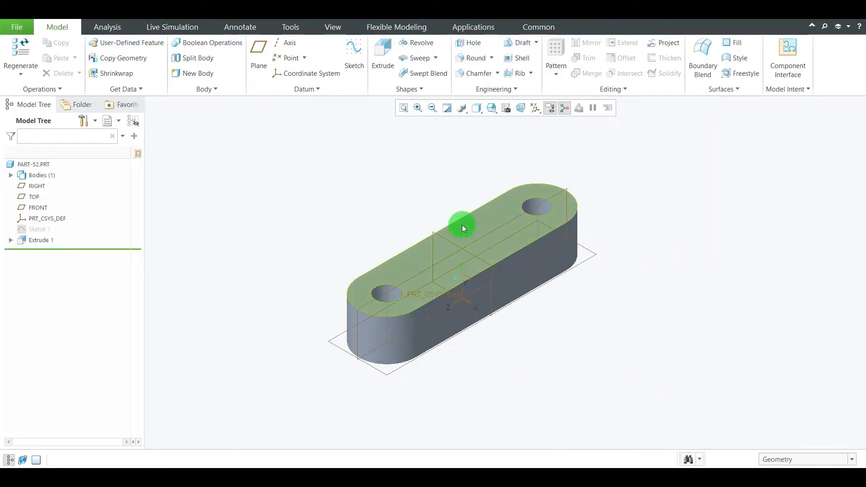
click(586, 477)
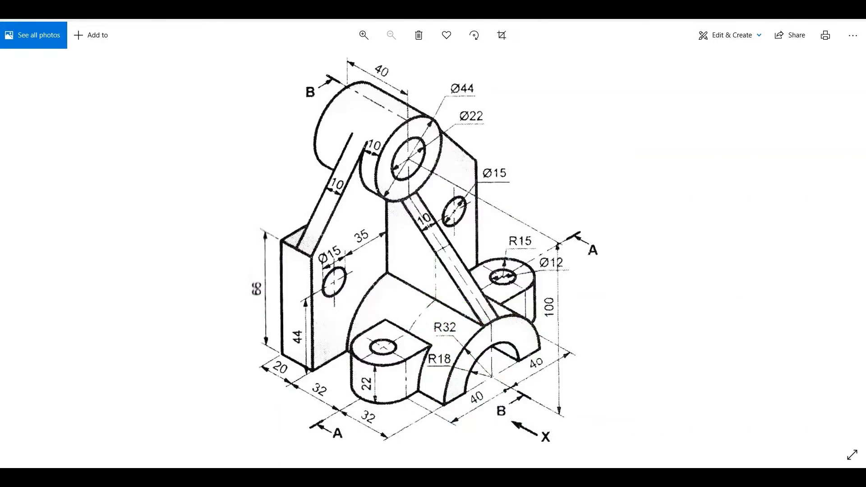
click(609, 477)
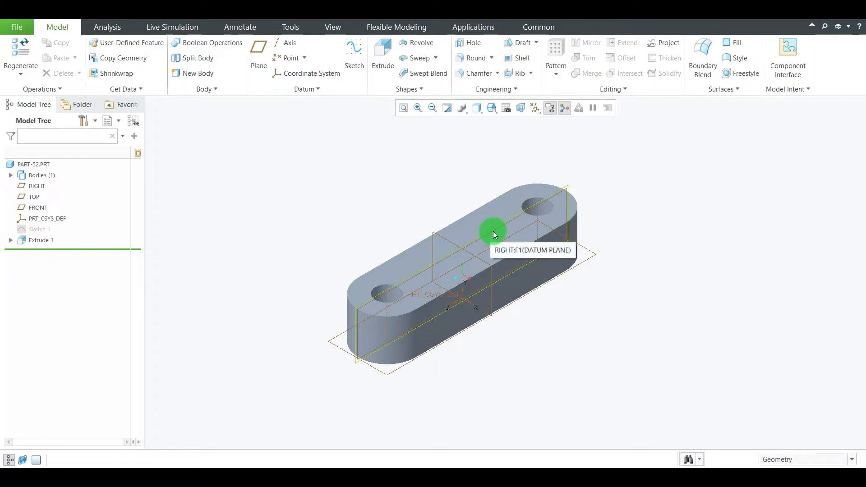
click(38, 186)
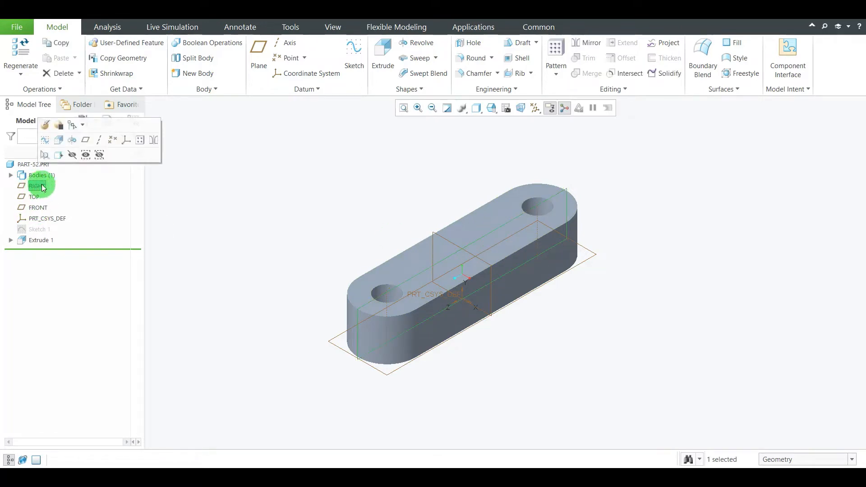
click(353, 54)
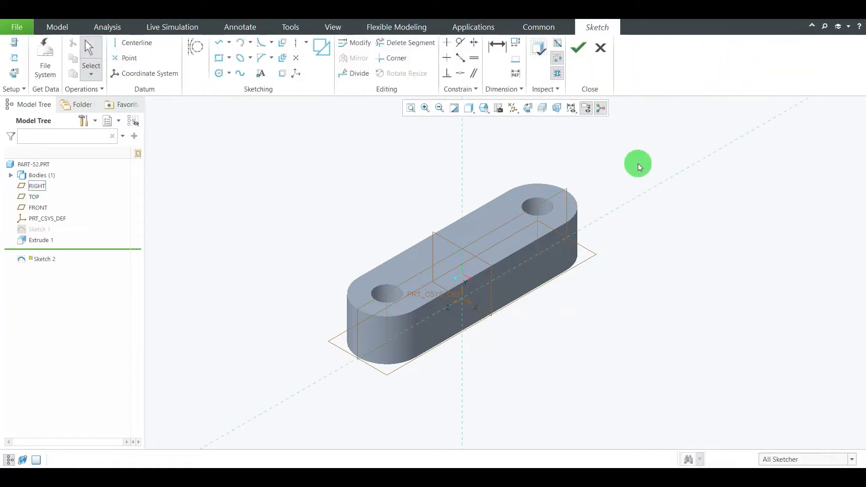
click(521, 110)
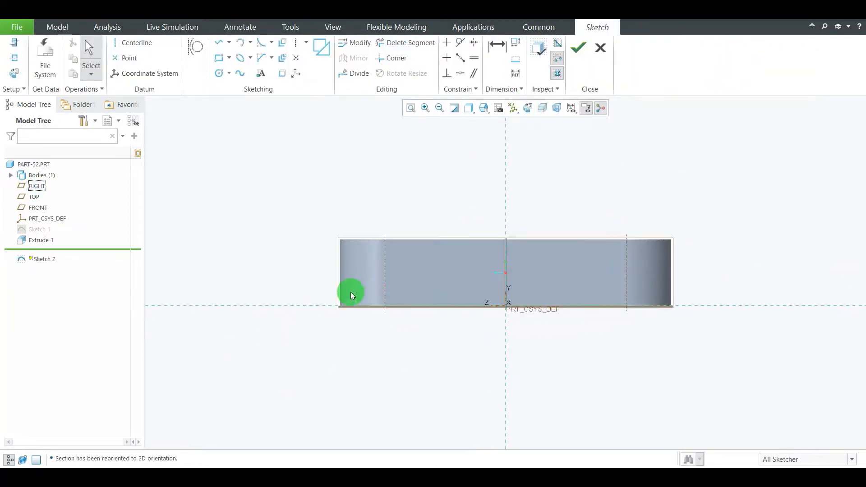
Sketch a centre-and-ends semicircular arc of about 32 mm radius centred on the origin, with both ends on the horizontal reference
click(250, 42)
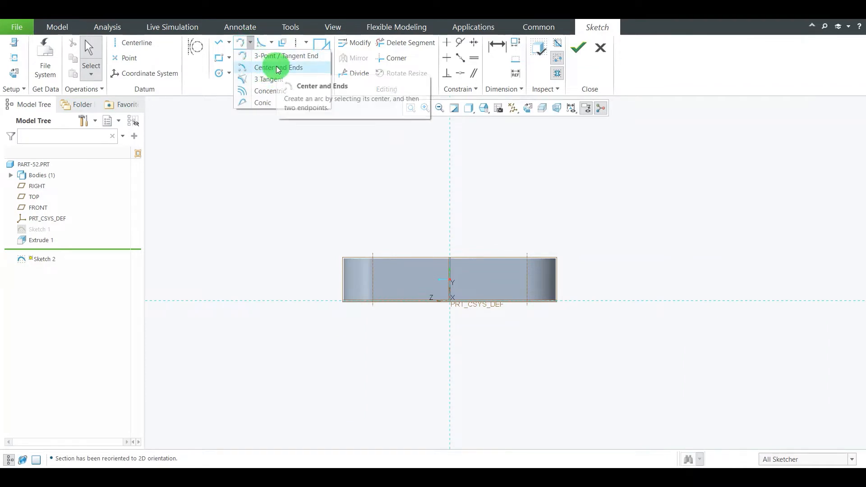
click(278, 69)
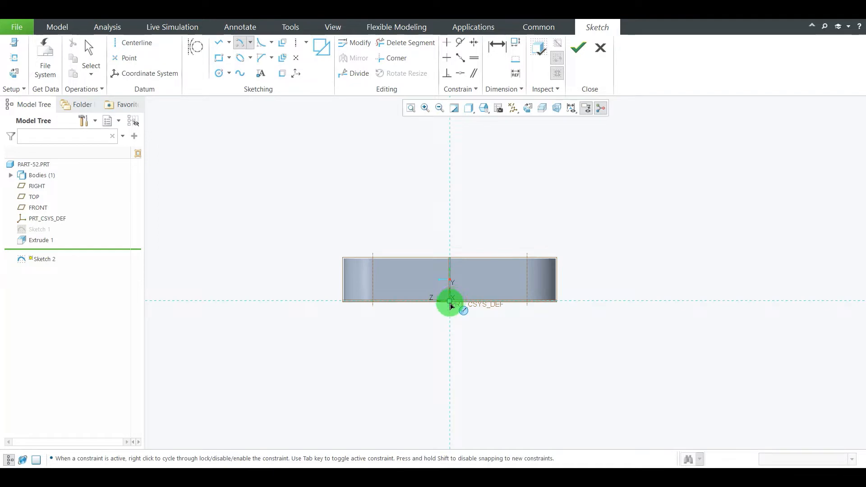
click(450, 303)
drag(512, 304, 378, 288)
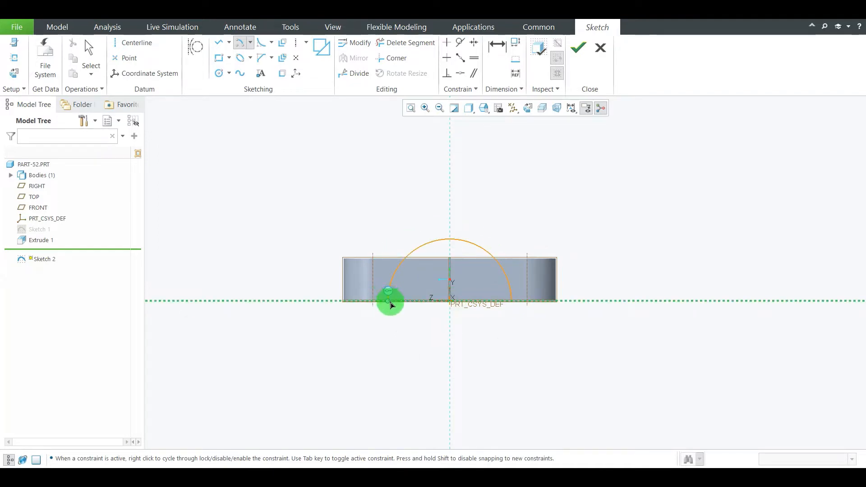
click(390, 303)
middle_click(574, 231)
Check the outer radius on the reference drawing and set the arc's radius to 32 mm
scroll(491, 266, down, 2)
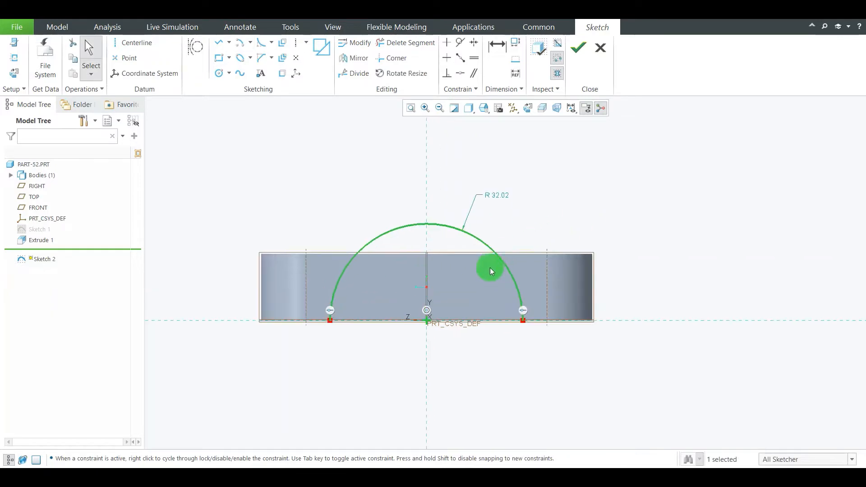
double_click(499, 197)
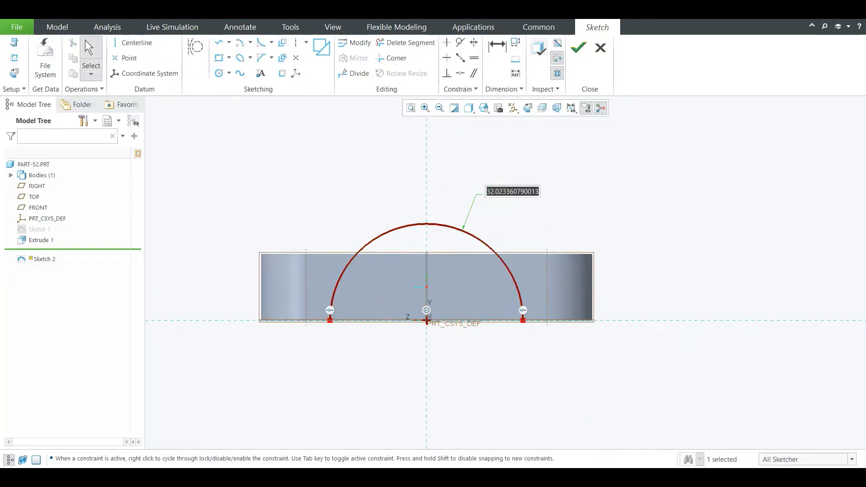
click(599, 477)
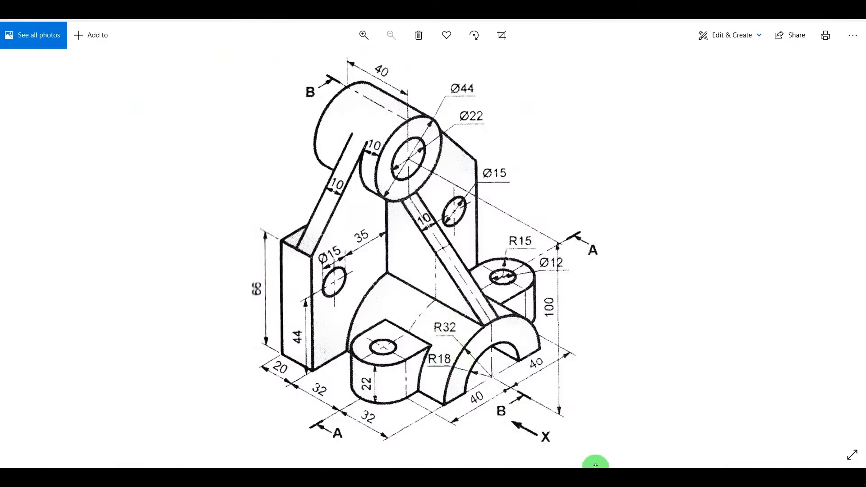
click(595, 465)
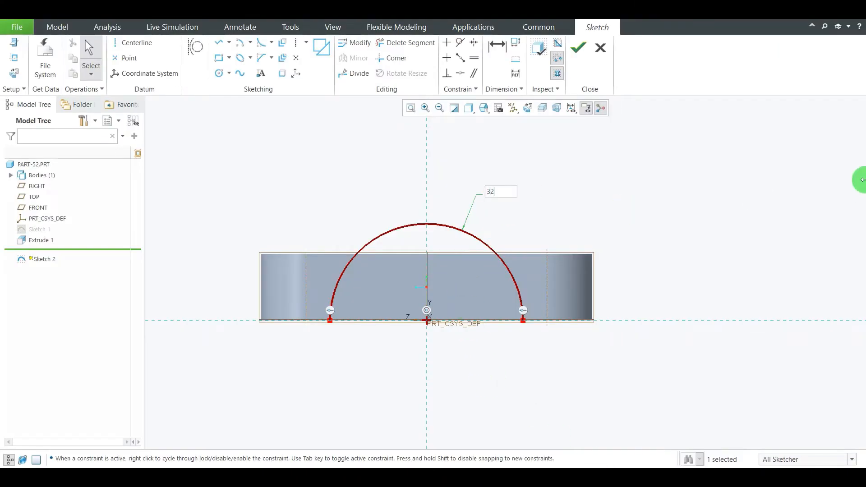
Close the semicircle with a horizontal line between the arc's endpoints and finish the sketch
click(218, 43)
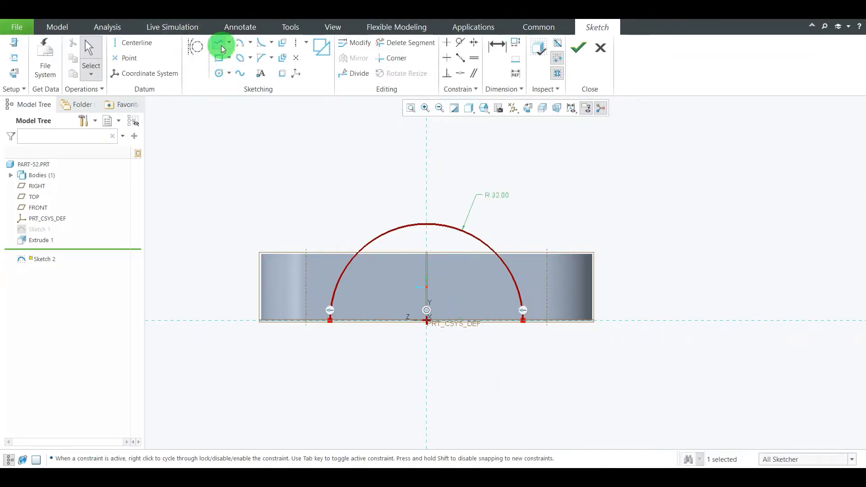
click(333, 320)
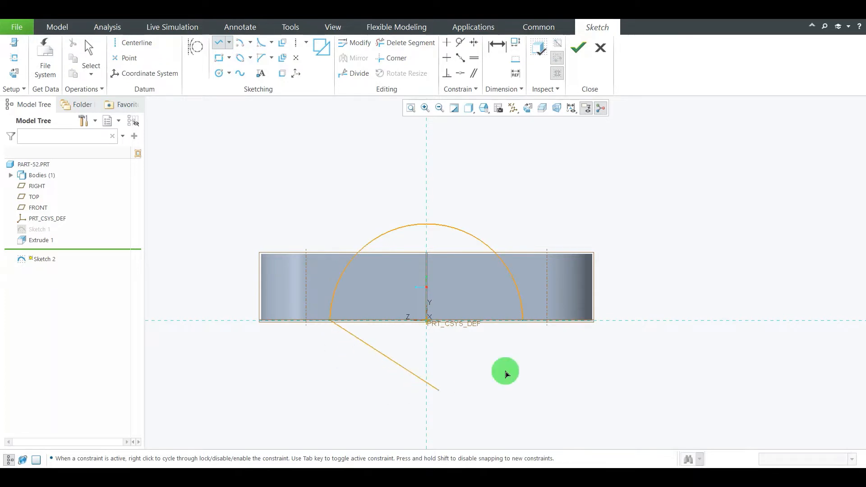
click(523, 320)
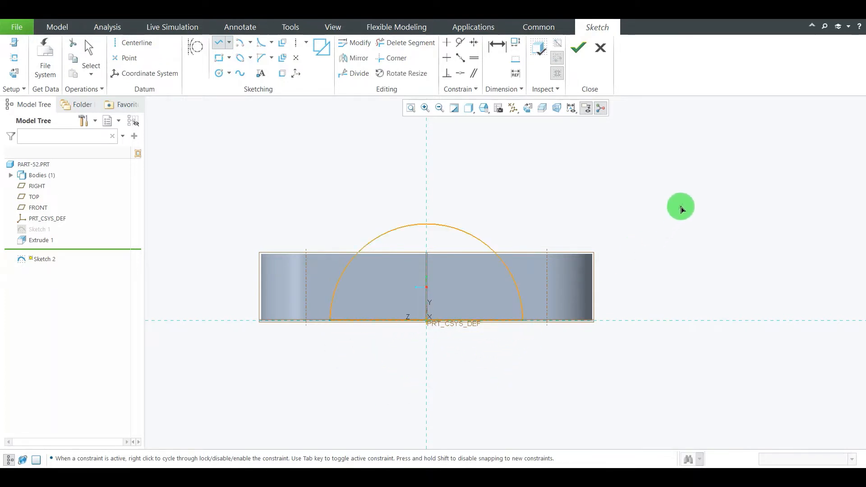
middle_click(681, 207)
click(577, 47)
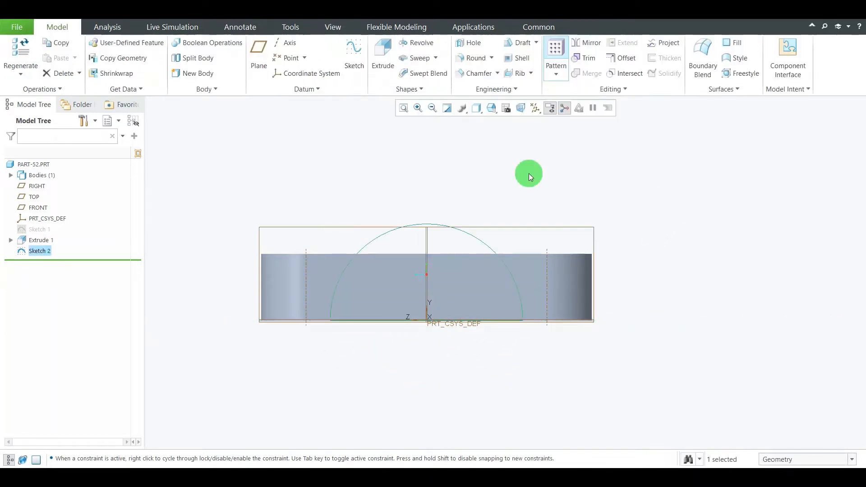
Extrude the semicircle sketch as a solid, symmetrically on both sides of the sketch plane
mouse_move(527, 173)
middle_down()
mouse_move(380, 259)
mouse_move(397, 286)
mouse_move(387, 261)
middle_up()
click(383, 59)
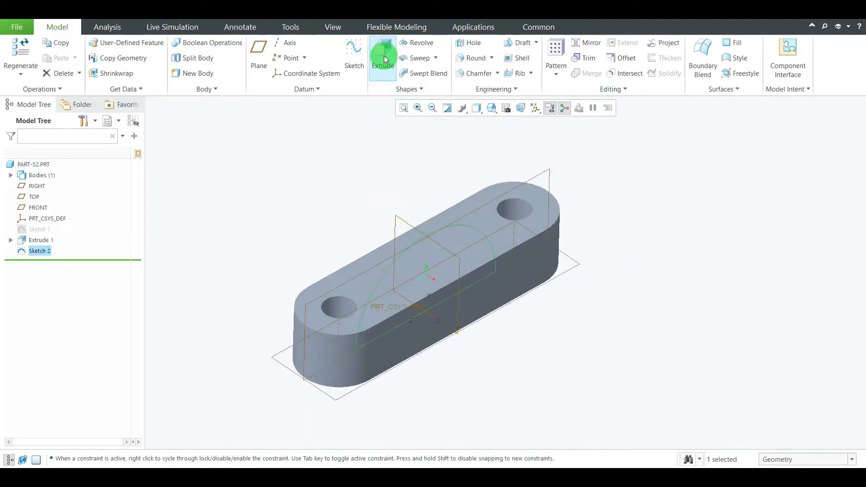
scroll(467, 220, up, 2)
scroll(419, 272, down, 2)
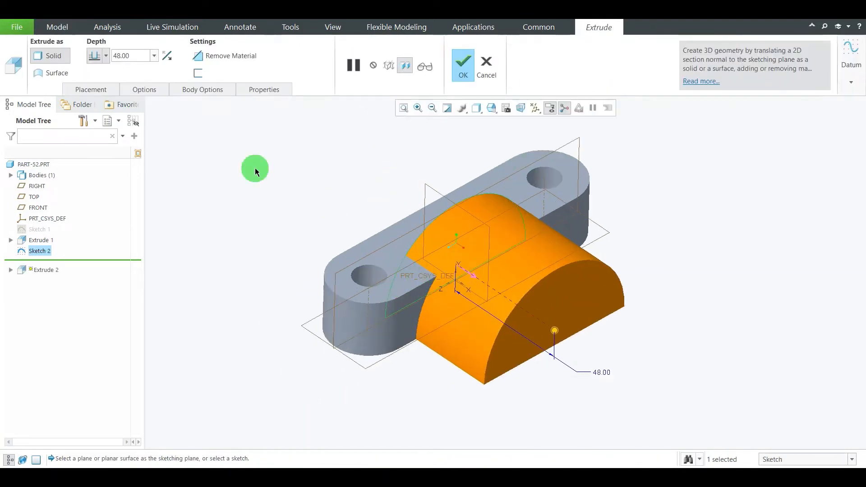
click(107, 56)
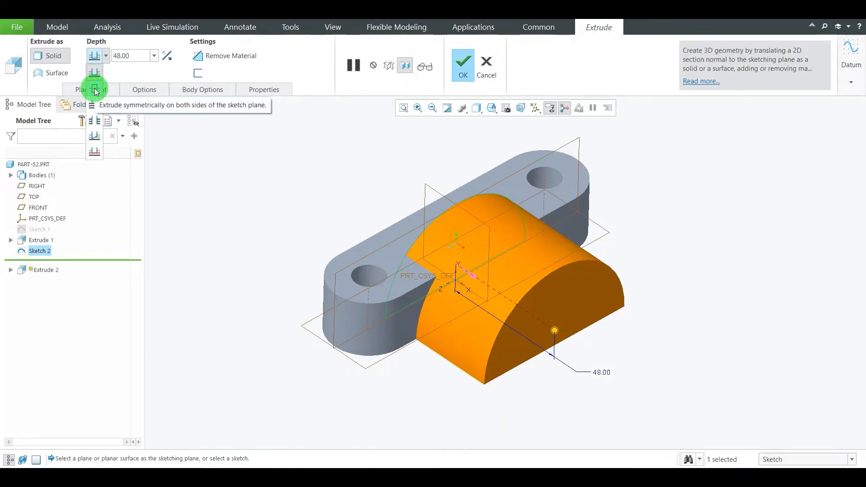
click(95, 89)
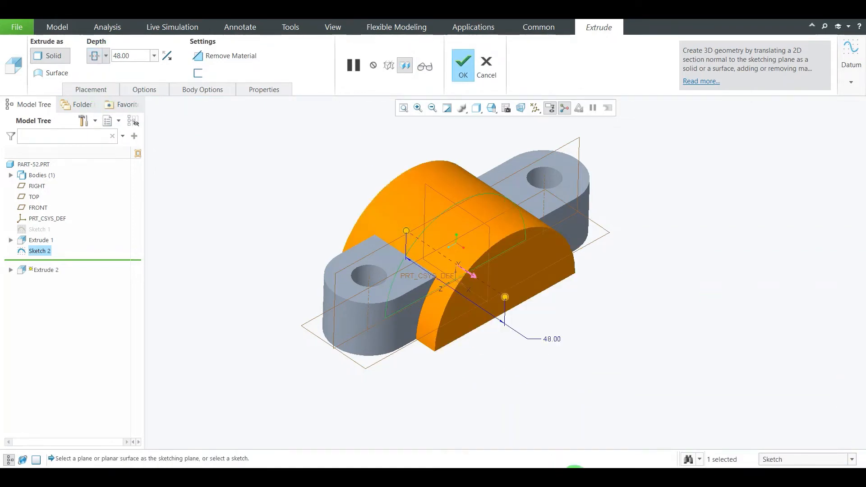
Check the half-round body's length on the reference drawing, set the extrusion depth to 32+32 (64 mm) and complete the feature
click(574, 478)
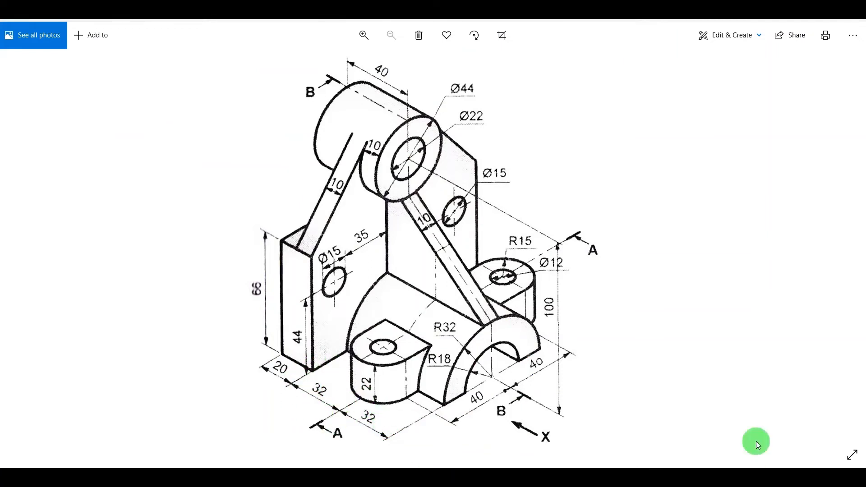
click(586, 477)
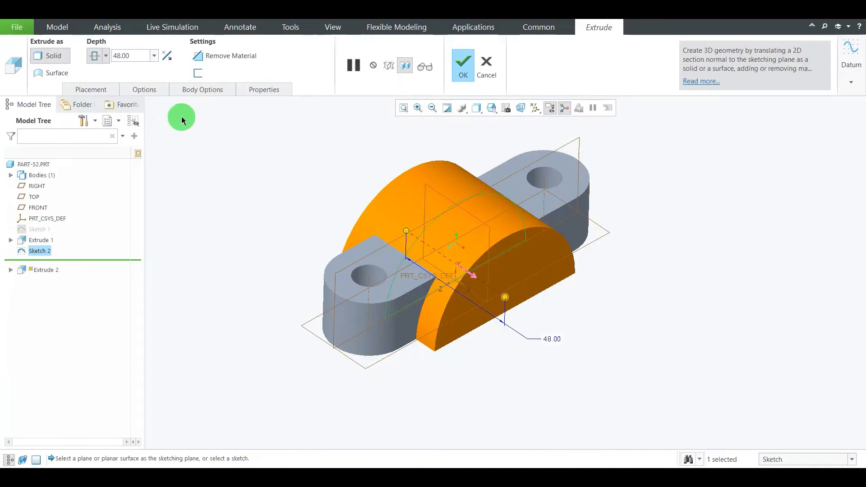
click(143, 56)
text(32+32)
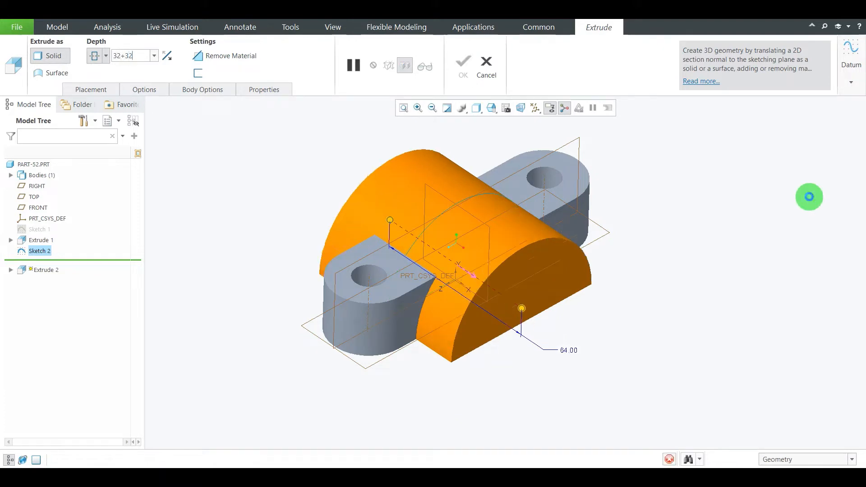
click(808, 197)
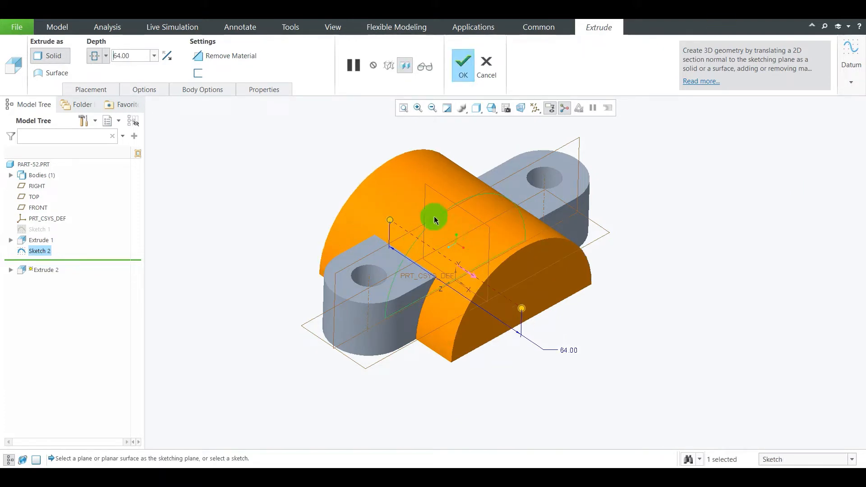
scroll(350, 174, up, 4)
scroll(339, 175, down, 4)
click(462, 70)
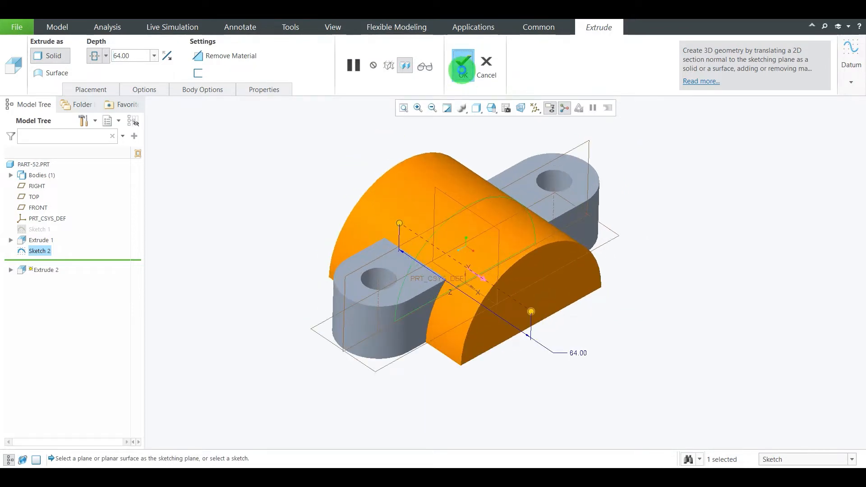
click(846, 236)
scroll(494, 266, up, 3)
scroll(440, 248, down, 5)
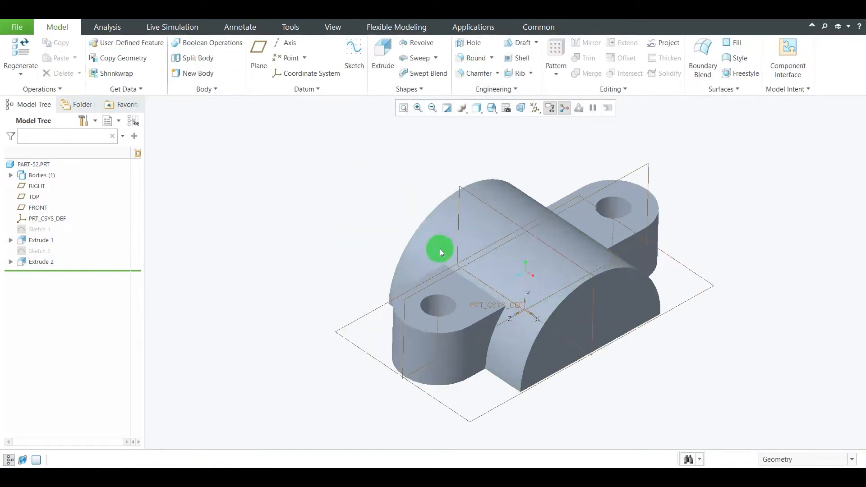
click(769, 172)
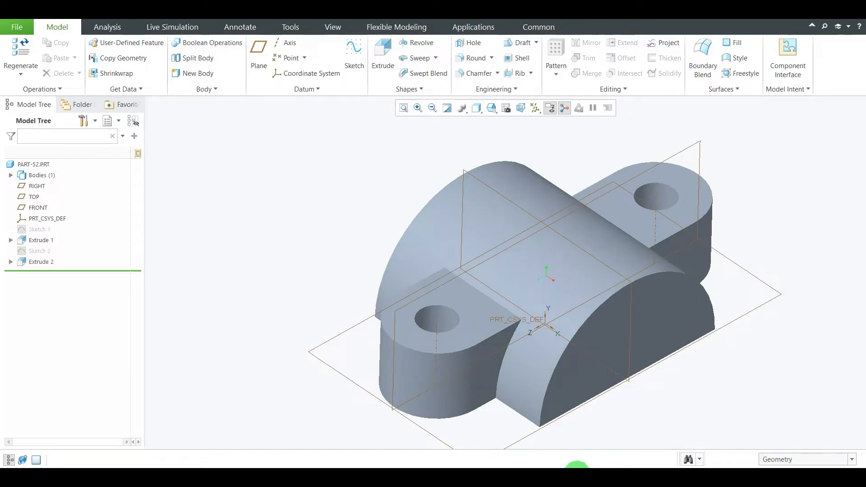
Review the reference drawing for the back plate and start a sketch on the half-round body's rear end face, oriented parallel to the screen
click(381, 194)
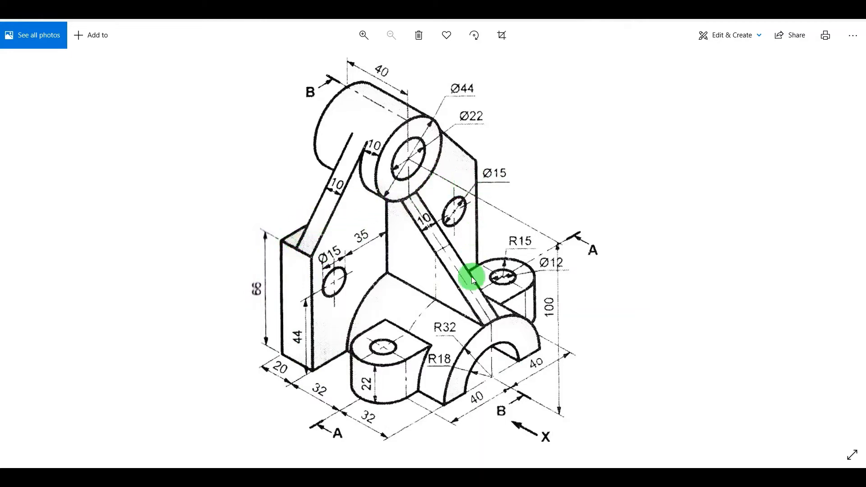
click(606, 477)
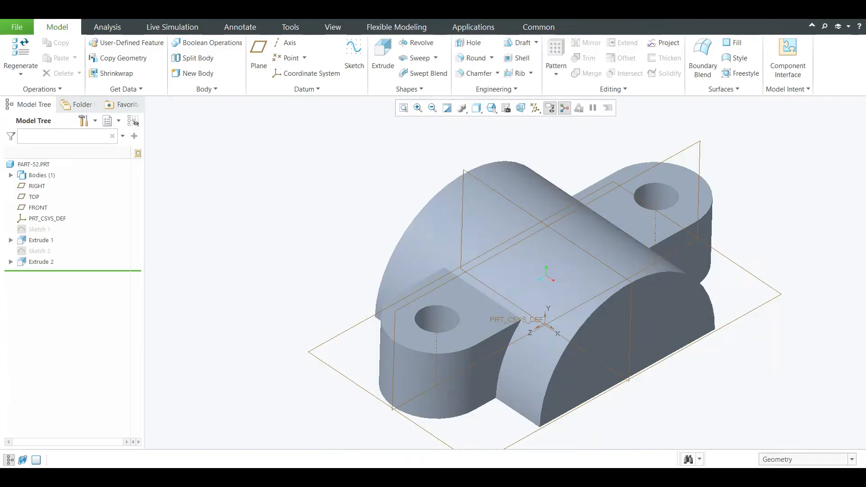
scroll(325, 242, down, 3)
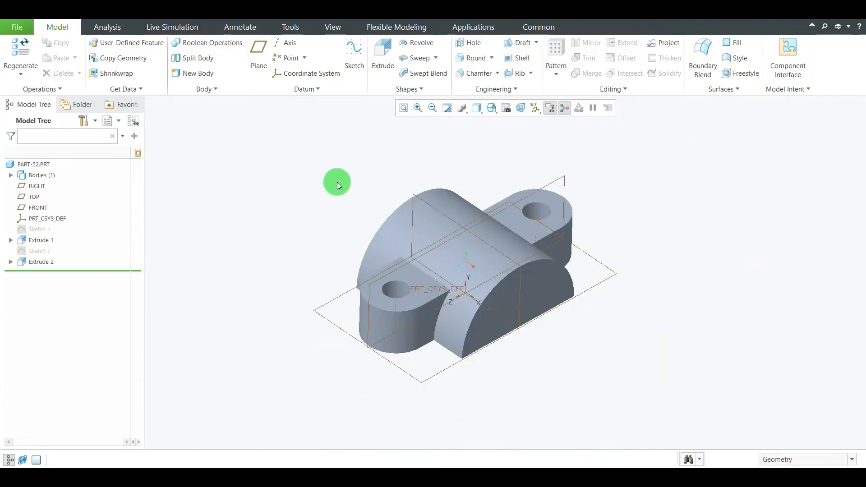
click(353, 53)
mouse_move(373, 170)
middle_down()
mouse_move(327, 193)
mouse_move(365, 193)
mouse_move(387, 214)
middle_up()
click(391, 217)
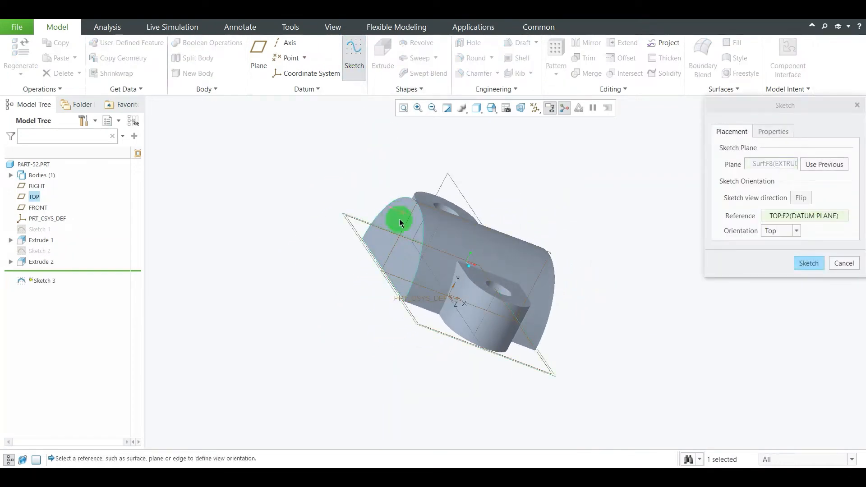
click(807, 263)
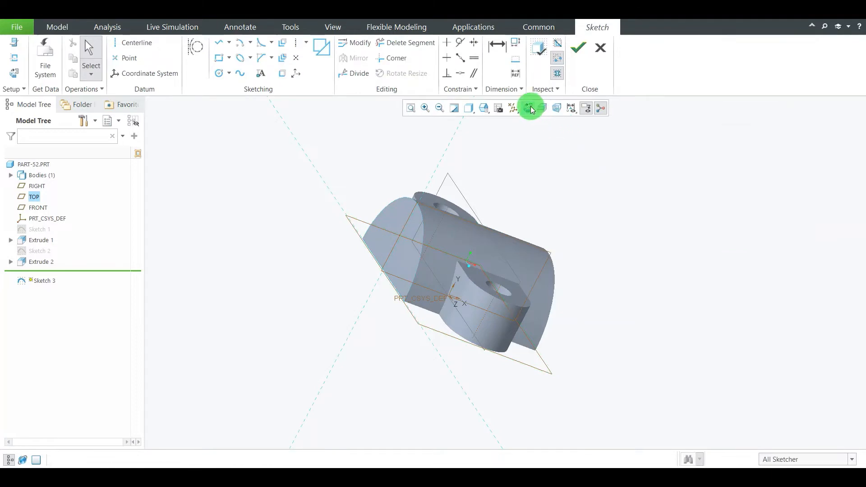
click(530, 109)
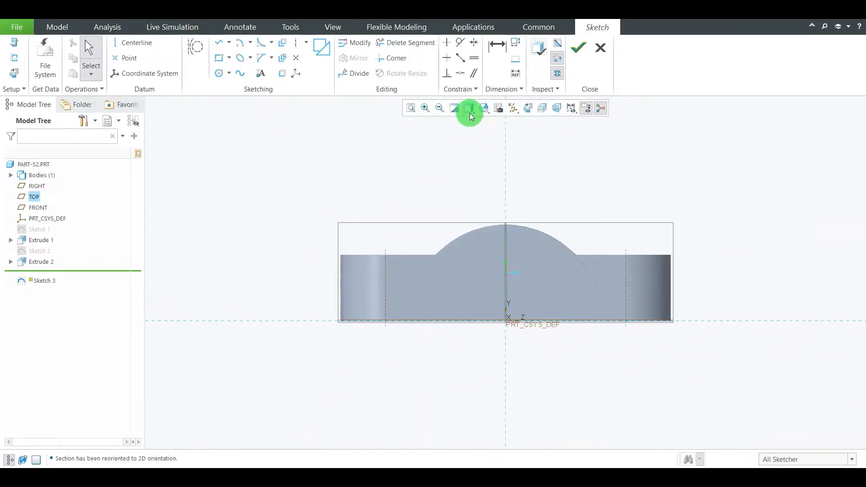
Check the model in a 3D view, return to the sketch view and display the model shaded with edges
click(484, 108)
click(489, 130)
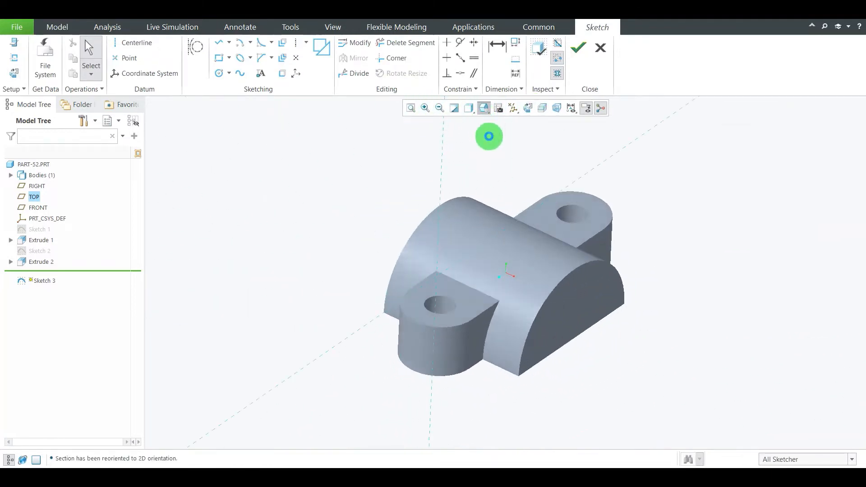
click(527, 108)
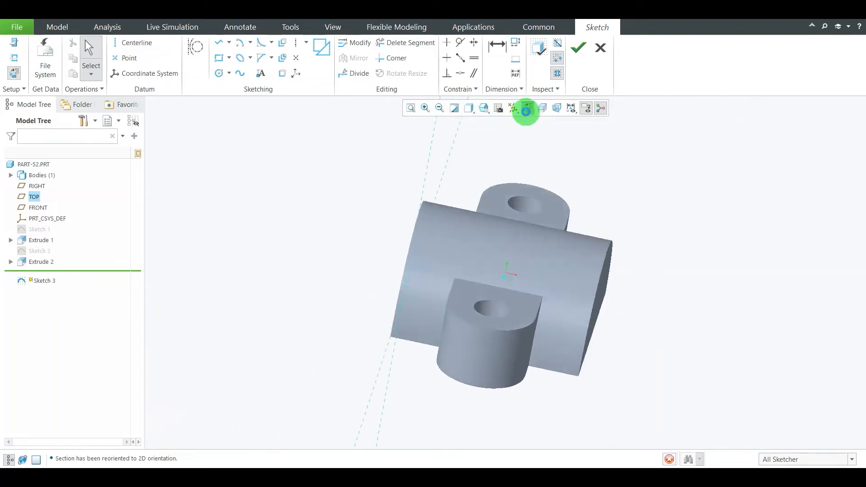
click(471, 116)
click(491, 134)
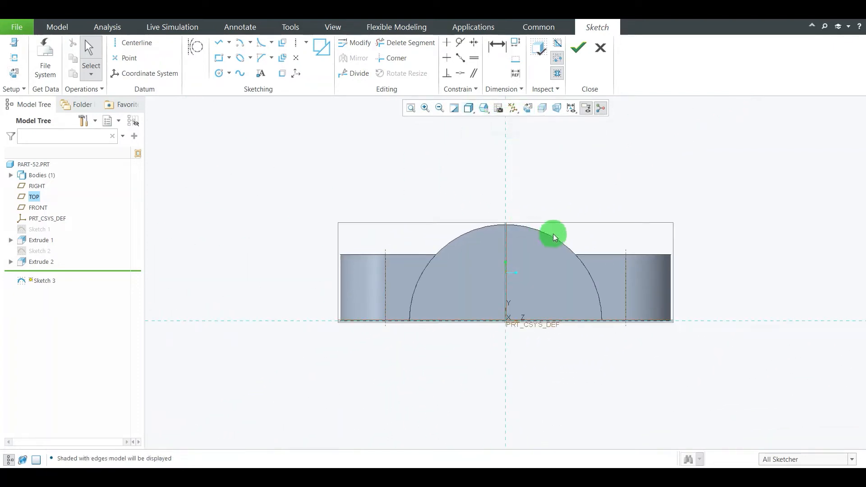
Sketch a rectangle about 57 mm tall with its base on the horizontal reference and its left edge about 67 mm from the vertical reference
click(218, 59)
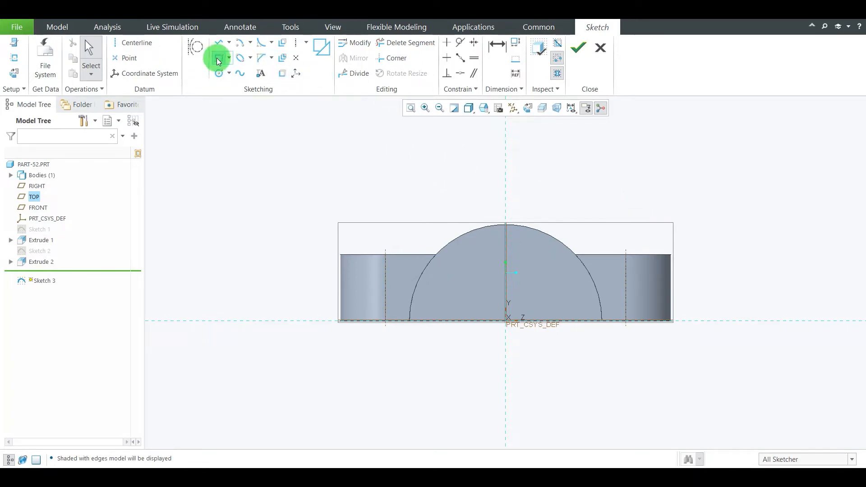
click(709, 321)
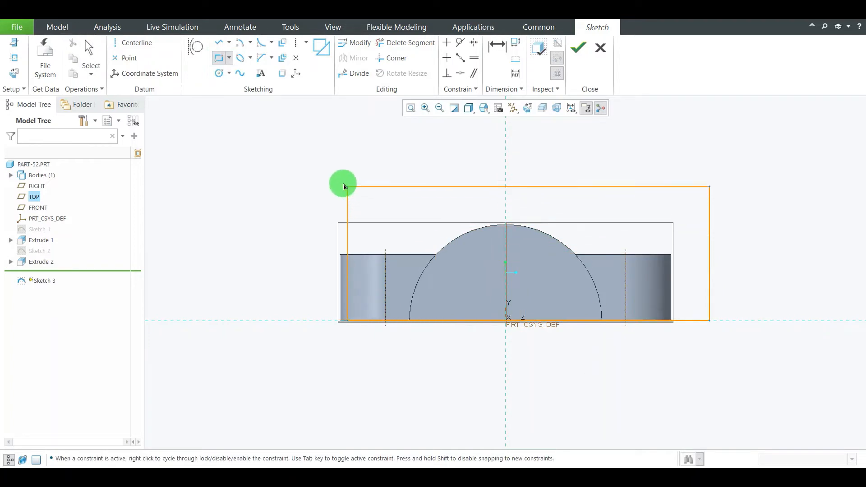
click(302, 148)
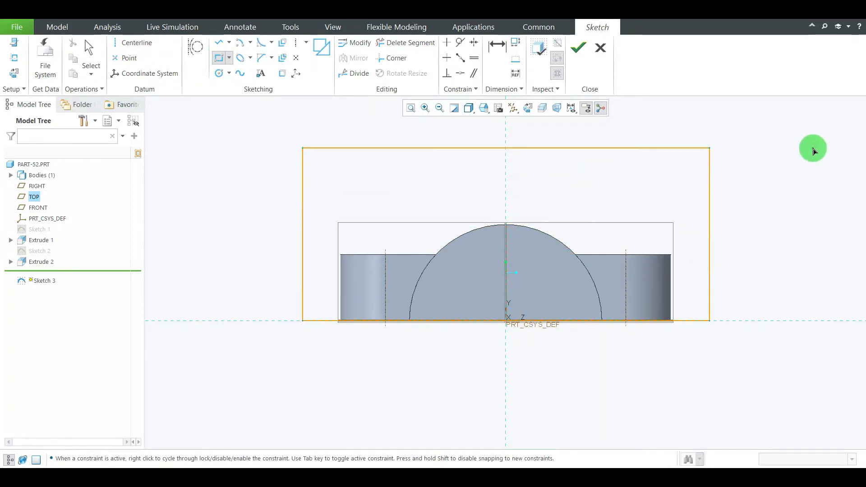
middle_click(813, 152)
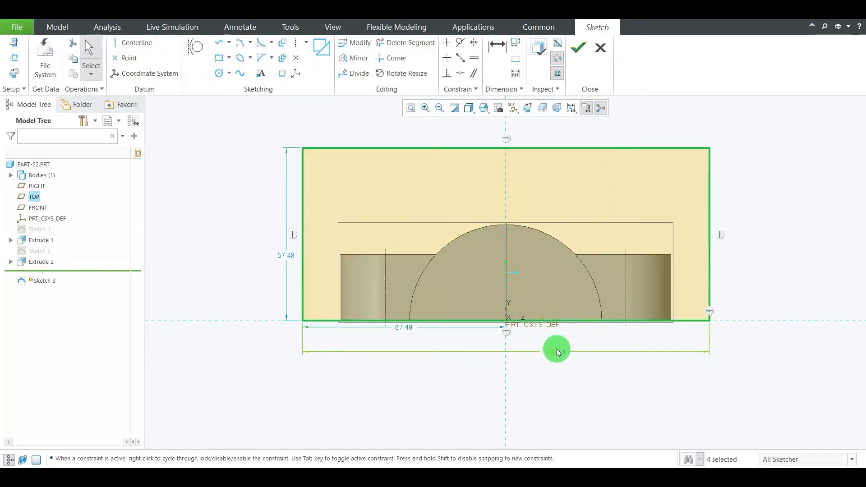
Check the overall width on the reference drawing and set the rectangle's width to 40+15+40+15 (110 mm)
drag(555, 352, 500, 388)
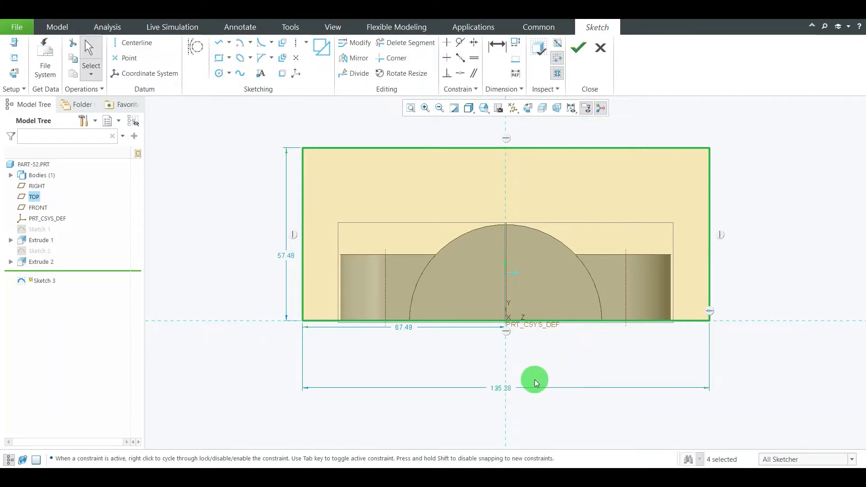
double_click(501, 389)
click(578, 477)
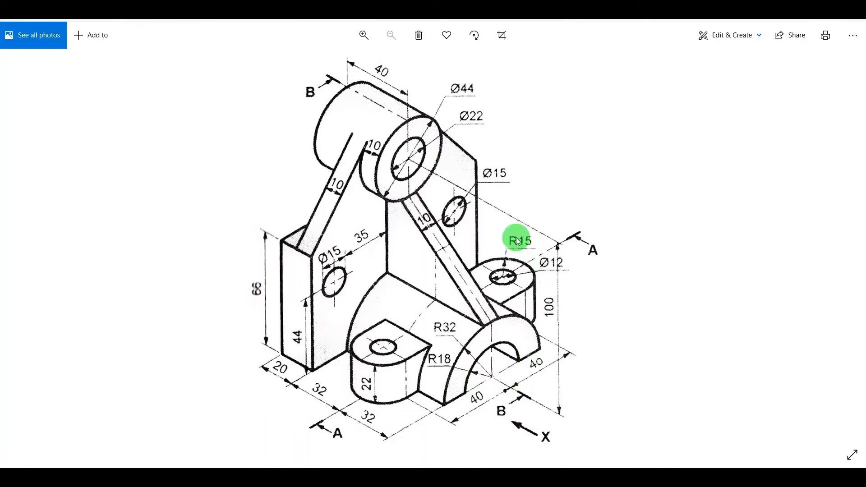
click(601, 471)
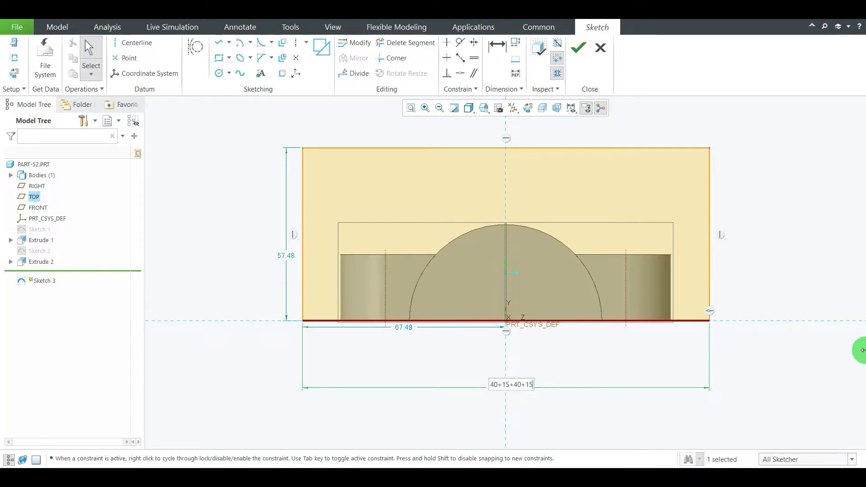
key(Return)
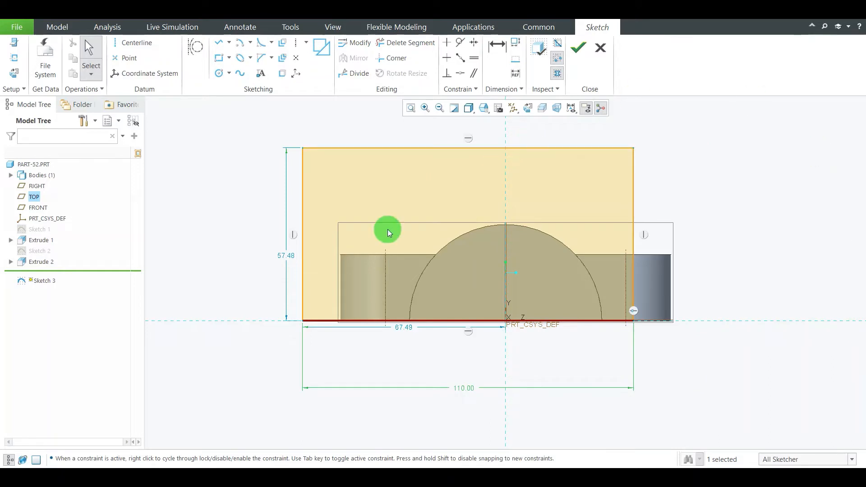
Centre the rectangle by setting the distance from its left edge to the vertical reference to 110/2 (55 mm)
drag(443, 326, 417, 365)
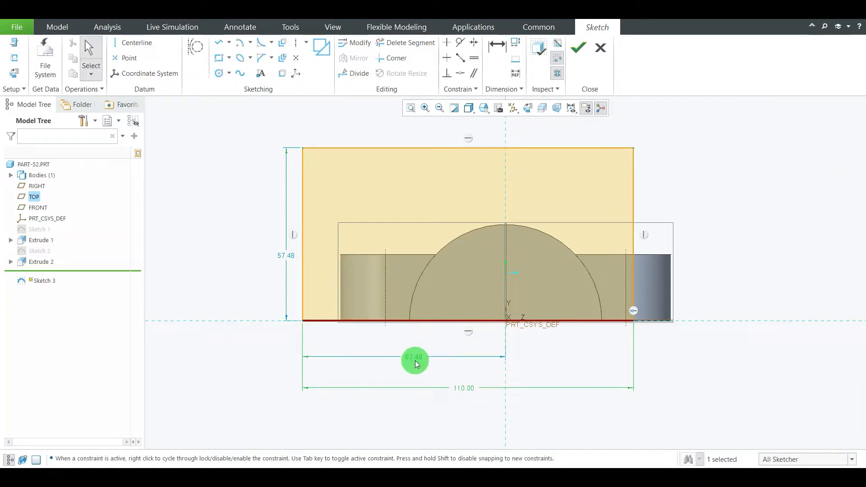
double_click(414, 358)
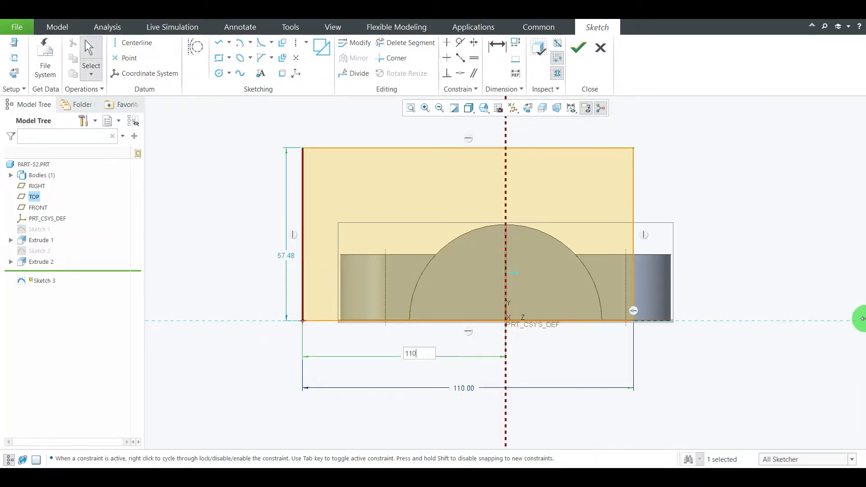
key(Return)
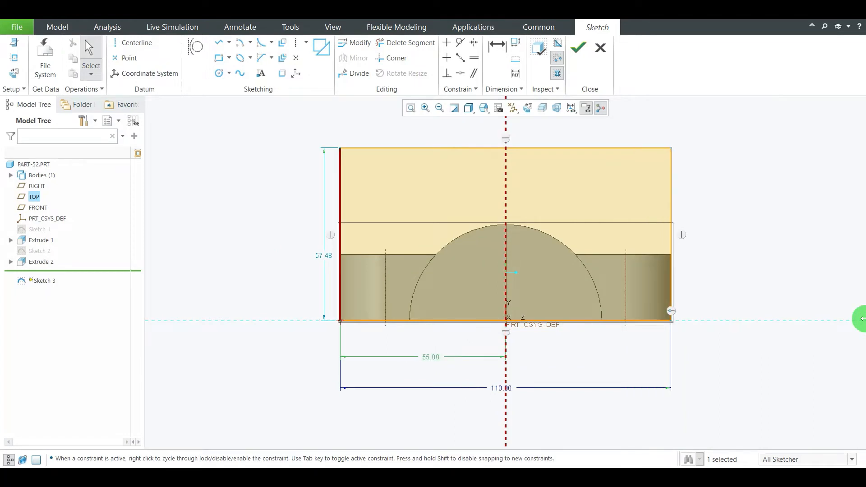
Check the back plate's height on the reference drawing and set the rectangle's height to 66 mm
click(588, 479)
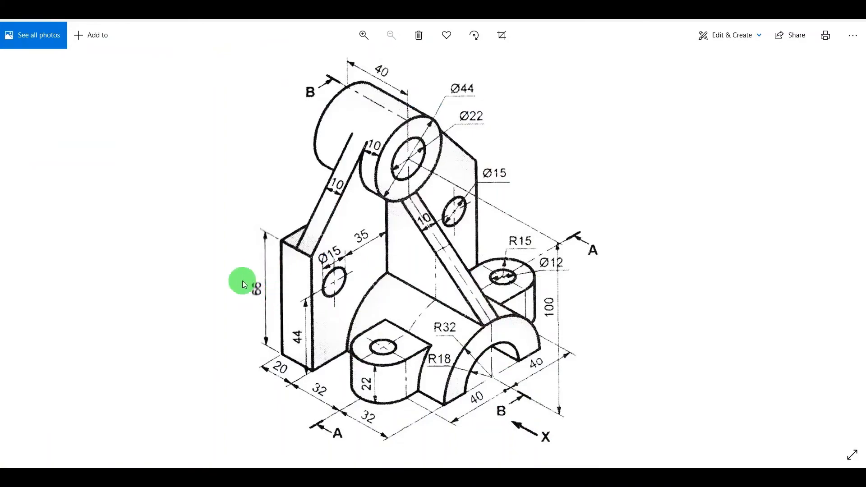
click(606, 477)
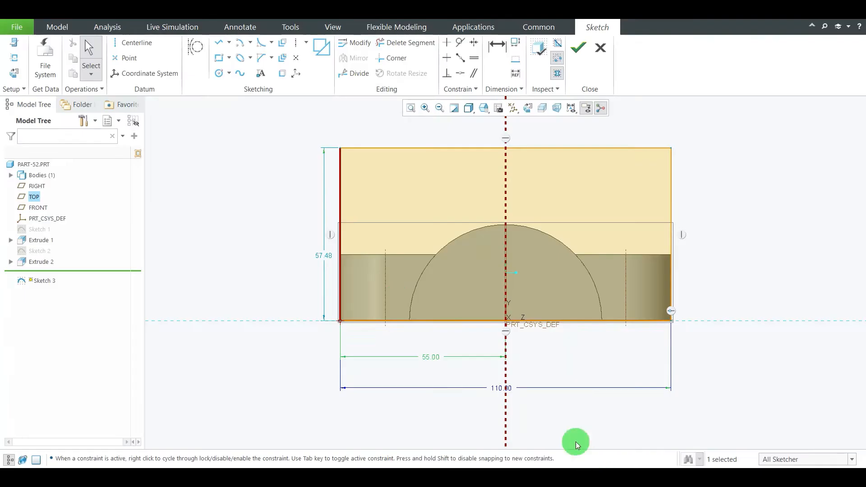
double_click(324, 257)
text(66)
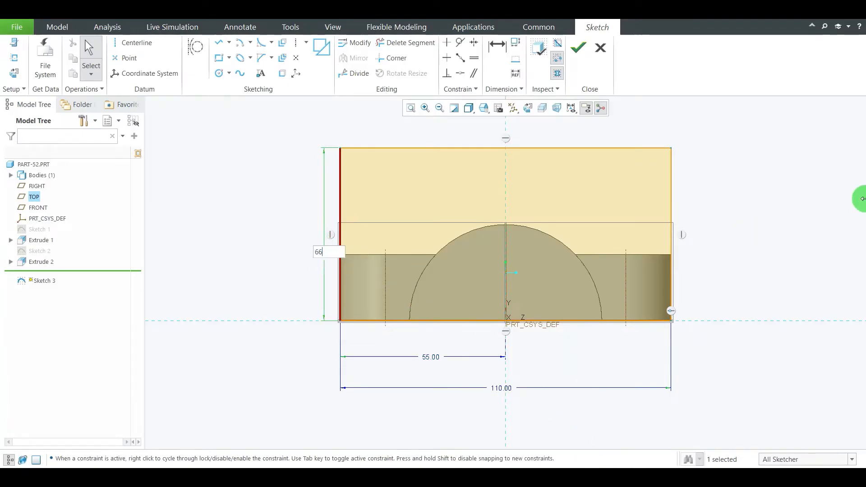
key(Return)
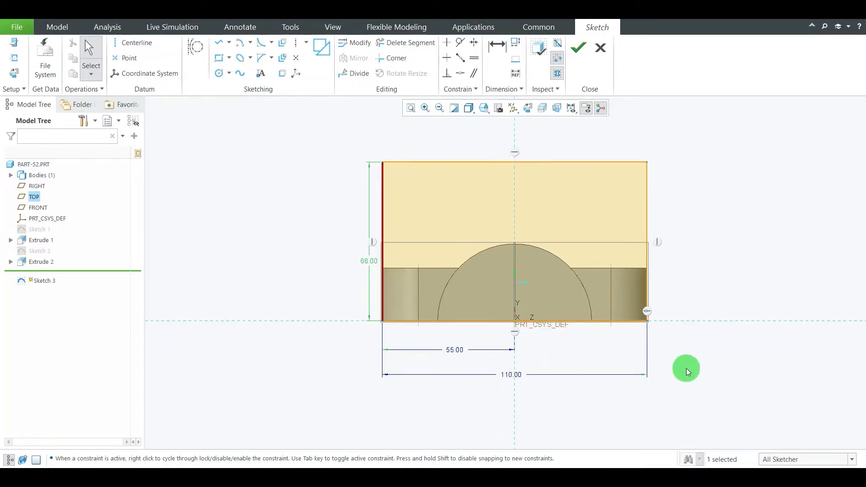
click(739, 323)
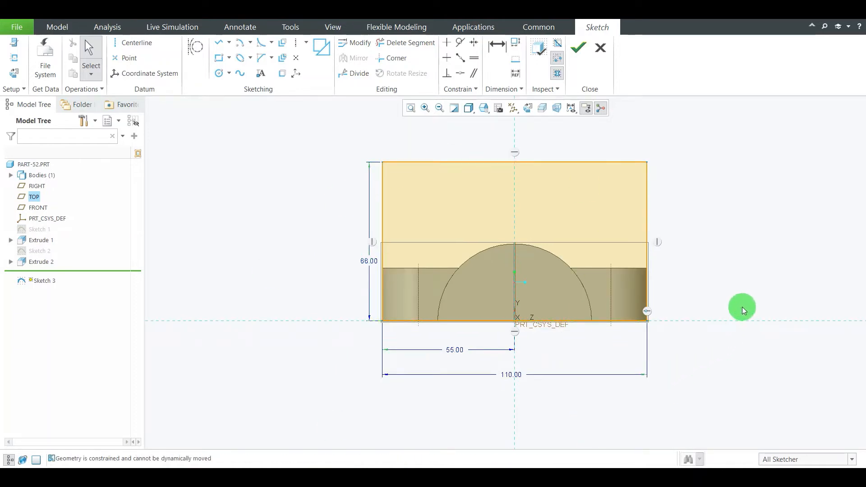
Finish the back plate's rectangle sketch and turn the part to a three-dimensional view
scroll(624, 320, down, 2)
scroll(651, 352, up, 2)
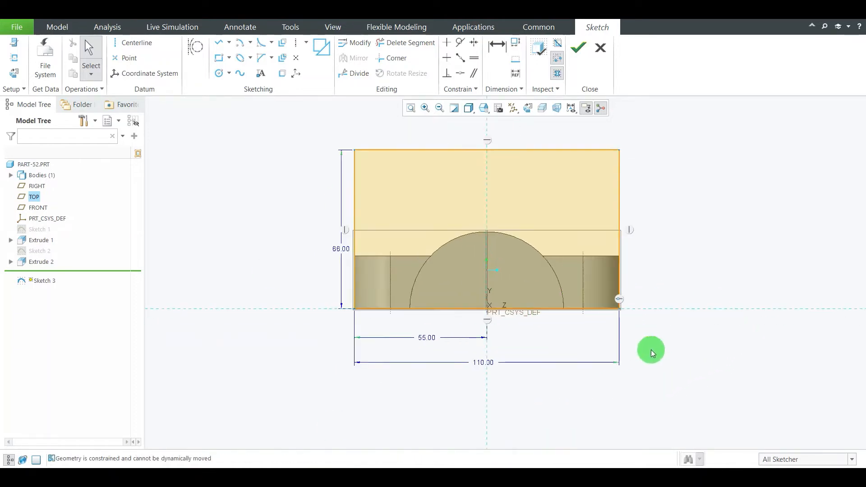
click(579, 53)
scroll(725, 239, down, 2)
mouse_move(730, 241)
middle_down()
mouse_move(690, 237)
mouse_move(626, 257)
mouse_move(693, 225)
middle_up()
click(703, 213)
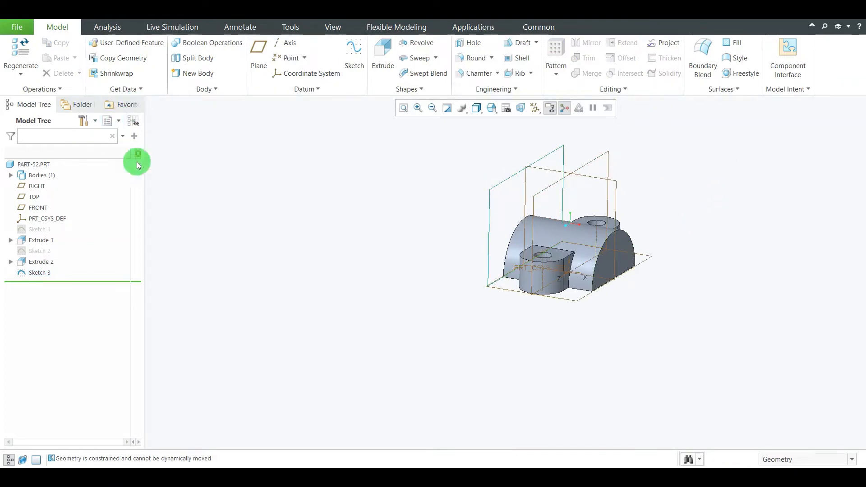
Check the back plate's thickness on the reference drawing and extrude the rectangle 20 mm away from the half-round body
click(378, 64)
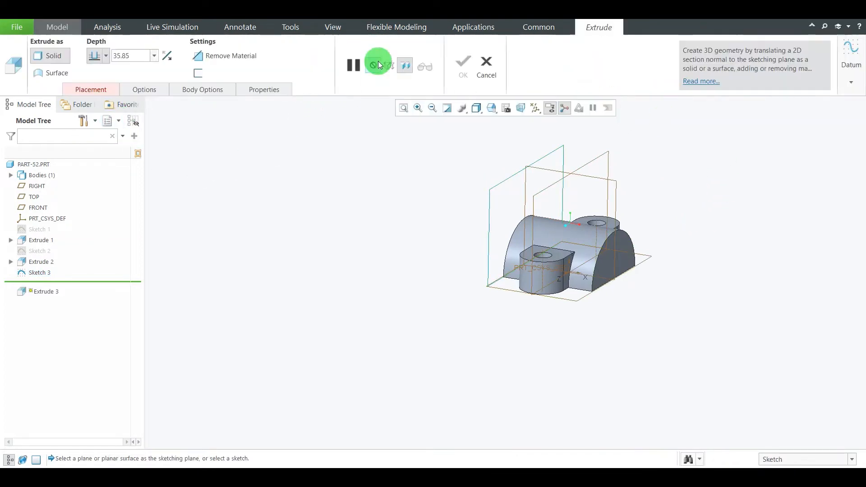
click(506, 180)
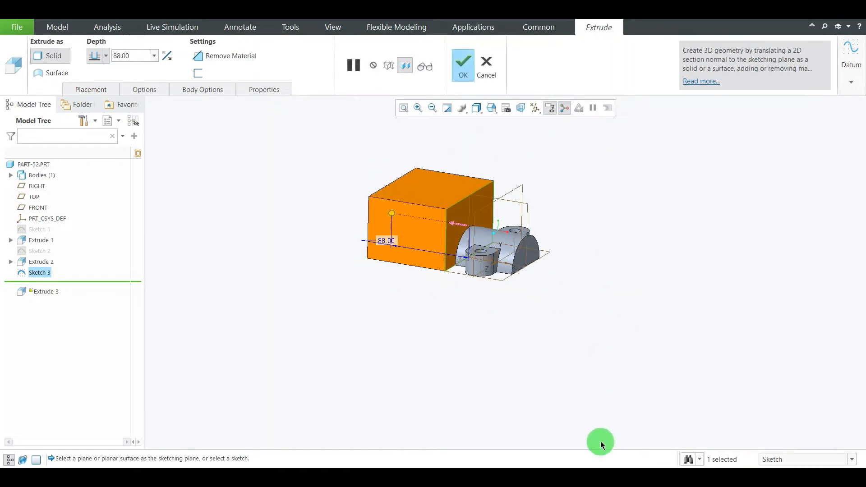
key(alt+Tab)
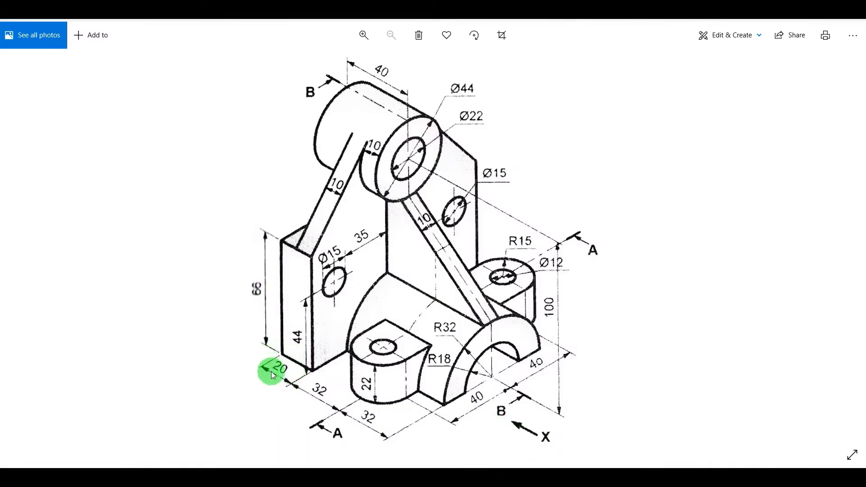
key(alt+Tab)
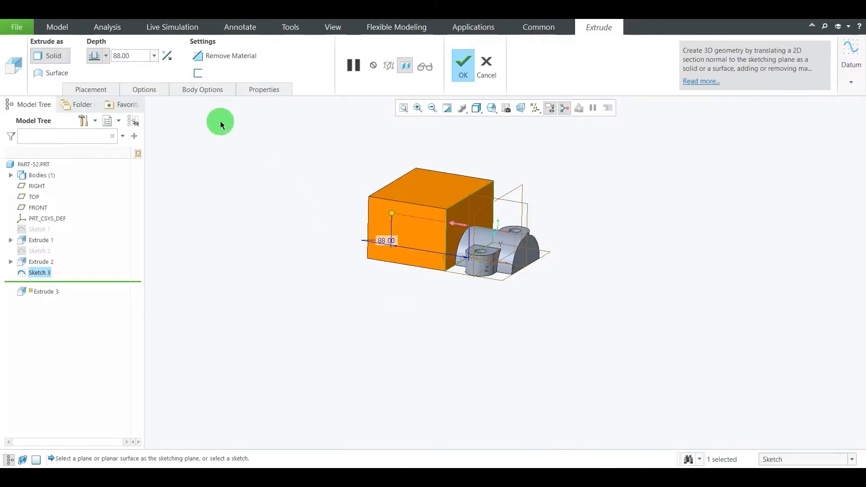
click(131, 51)
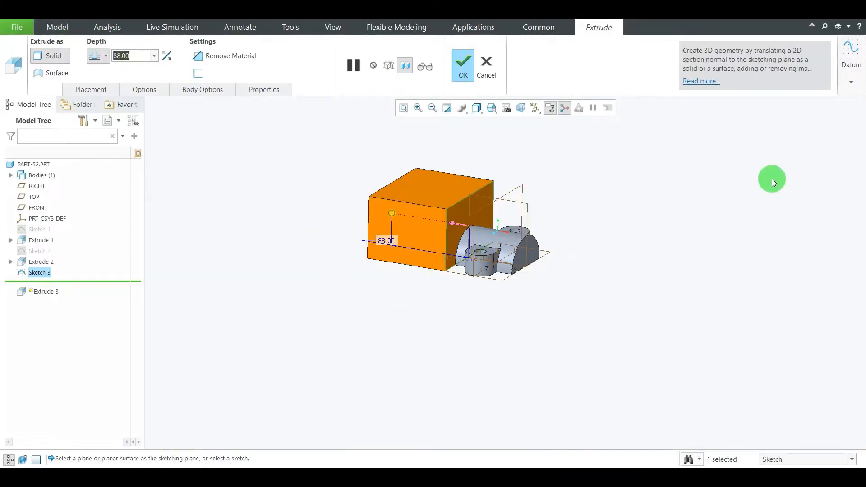
text(12)
key(Return)
click(463, 67)
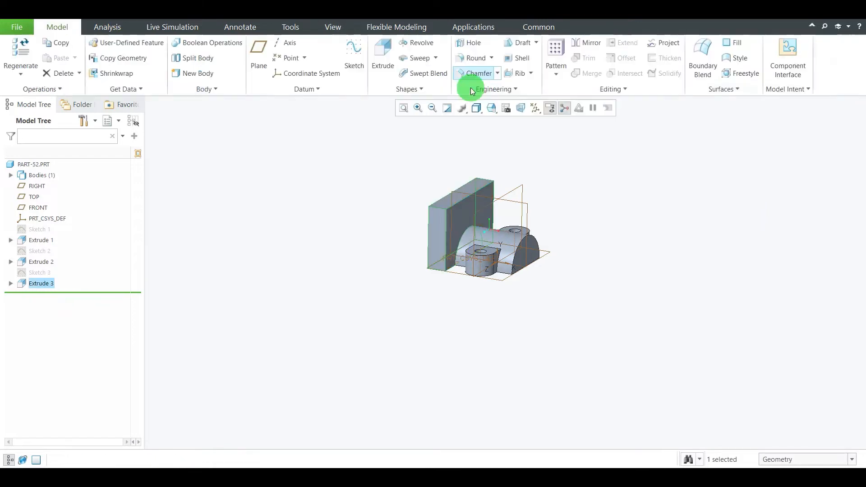
Inspect the extruded back plate and check the upper cylinder's dimensions on the reference drawing
click(643, 203)
middle_drag(643, 203, 631, 223)
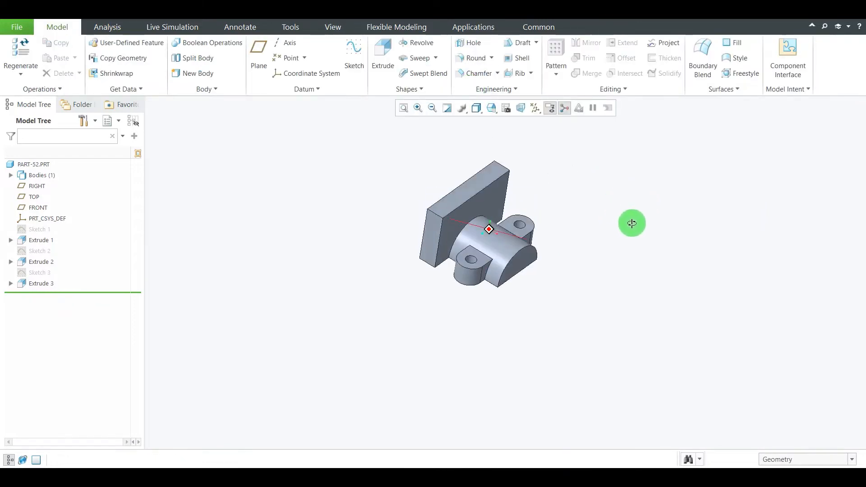
key(ctrl+d)
scroll(502, 186, down, 3)
click(580, 477)
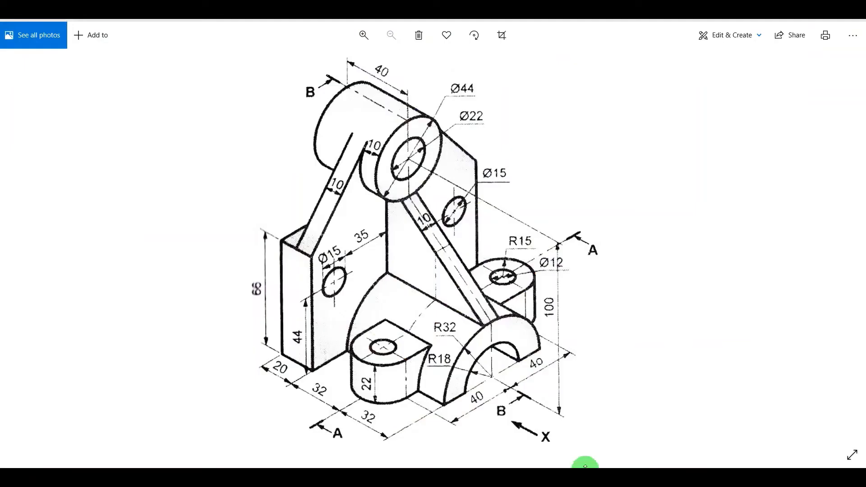
click(718, 160)
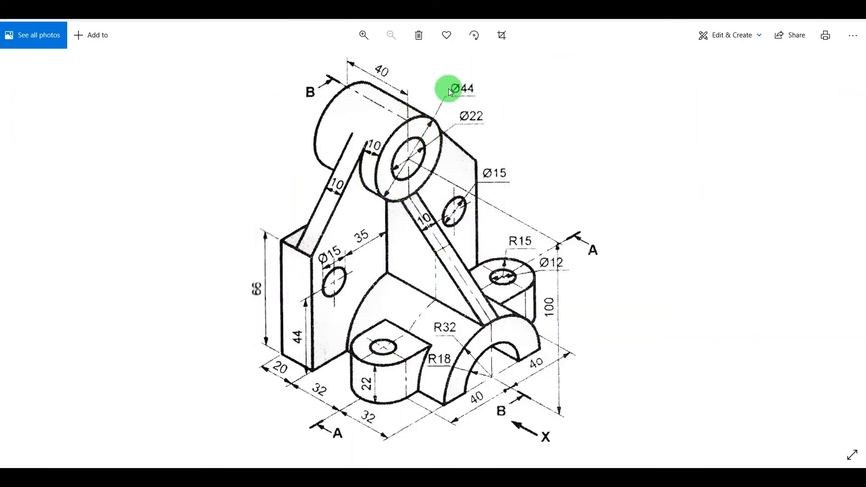
click(607, 471)
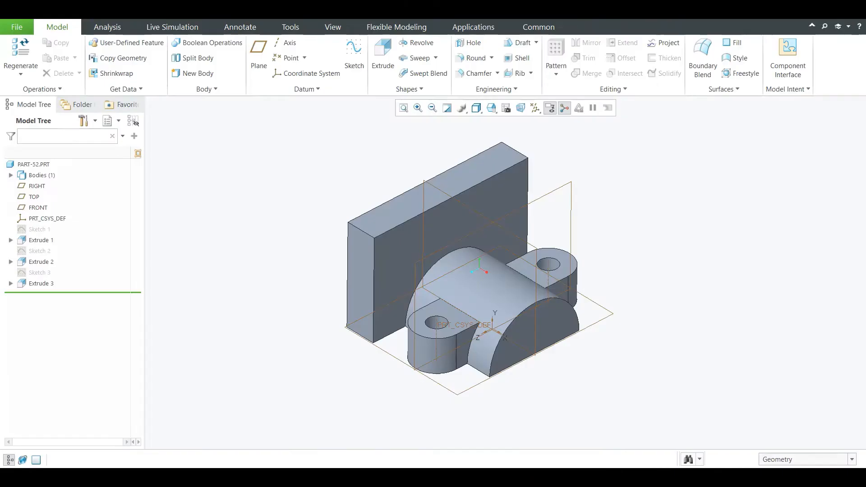
Start a sketch on the back plate's front face with the TOP plane as the top reference, viewed square to the sketch
click(355, 53)
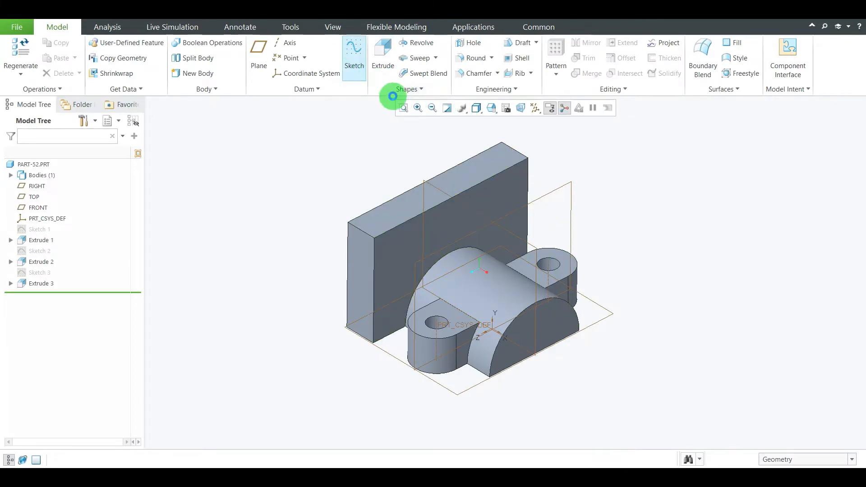
click(392, 243)
click(806, 263)
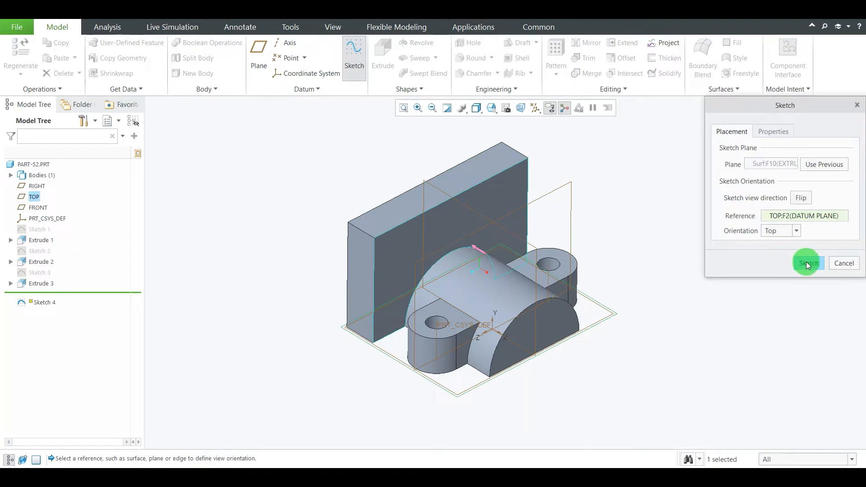
click(535, 111)
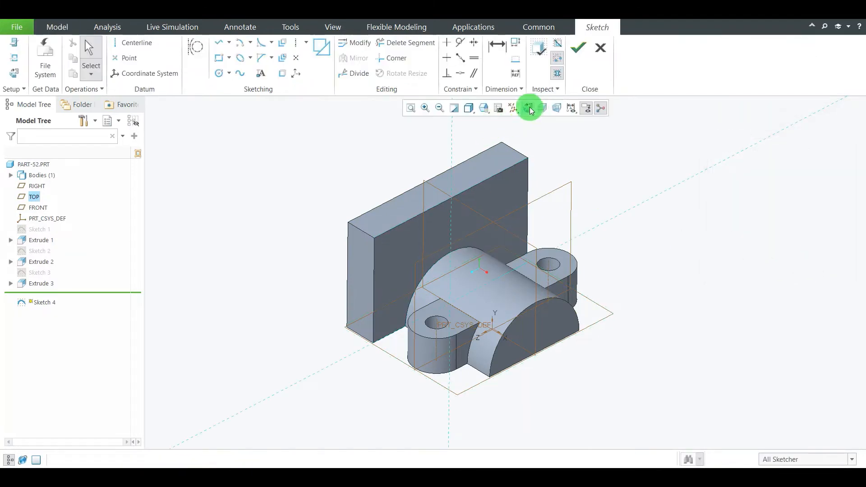
scroll(504, 256, up, 3)
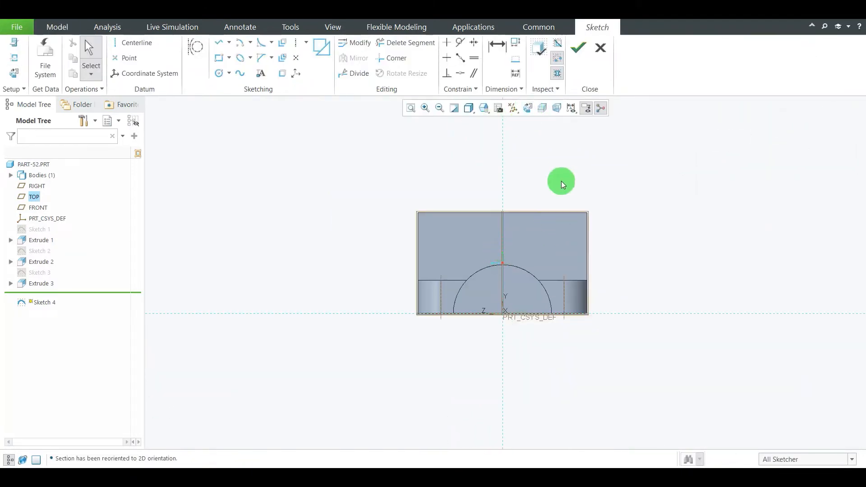
scroll(562, 183, down, 1)
scroll(451, 259, up, 2)
scroll(475, 223, down, 2)
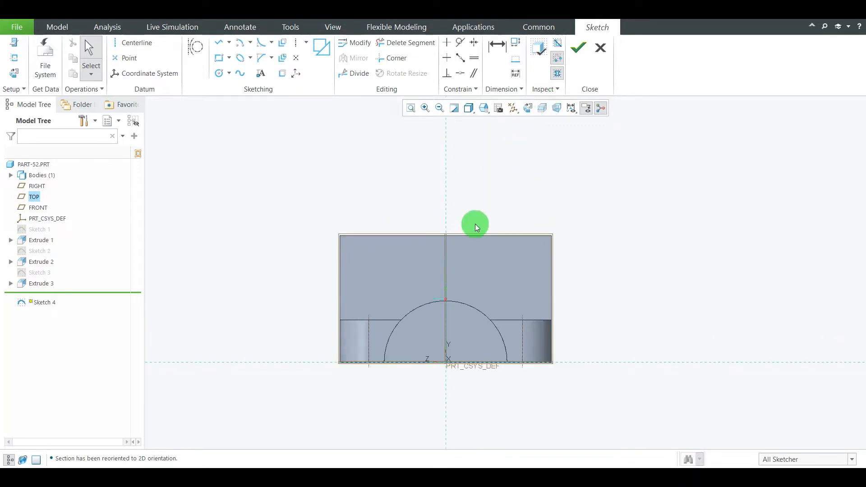
Sketch a circle on the vertical reference, centred about 113 mm above the horizontal reference, and set its diameter to 44 mm
click(220, 73)
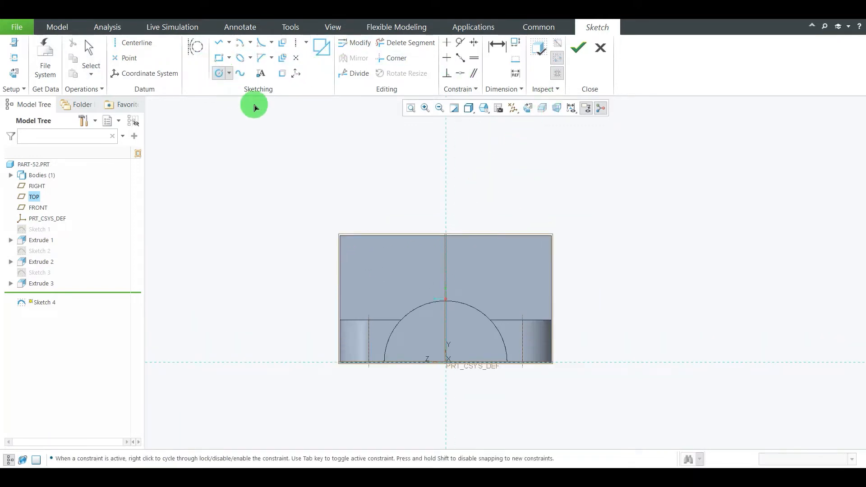
click(446, 149)
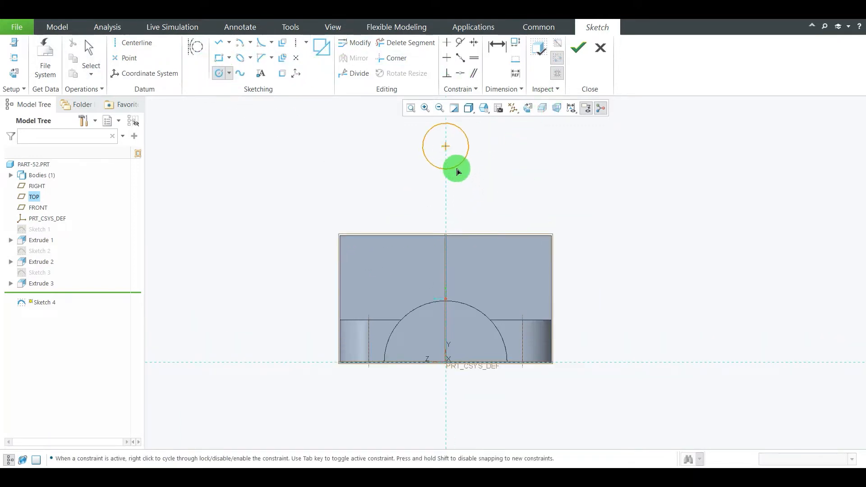
click(458, 178)
middle_click(583, 170)
scroll(415, 249, up, 1)
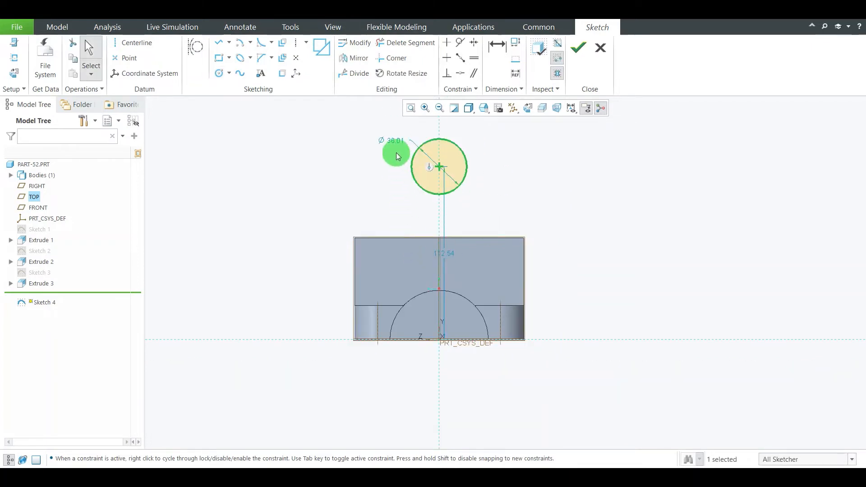
double_click(396, 143)
text(44)
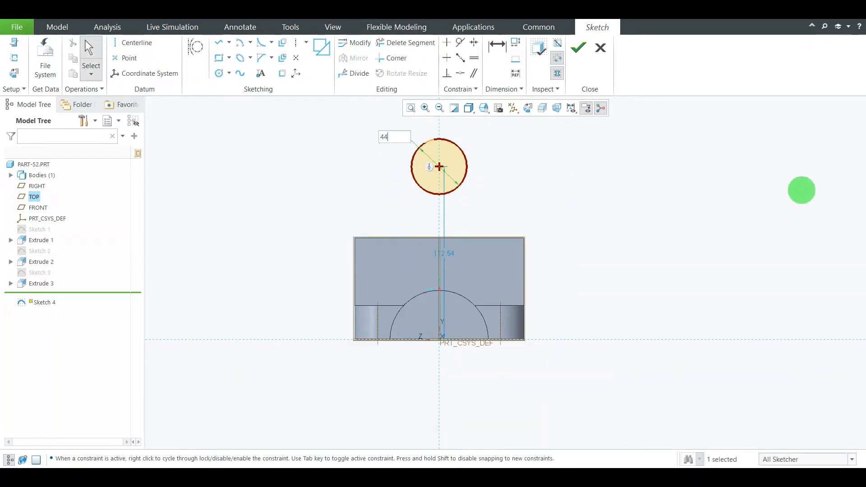
key(Return)
Check the cylinder's centre height on the reference drawing, set the circle's centre height to 100 mm and finish the sketch
drag(448, 256, 611, 283)
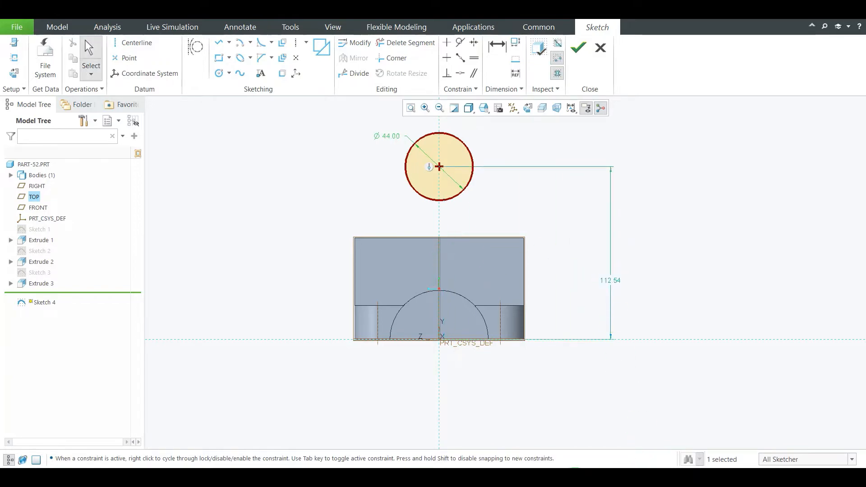
click(569, 480)
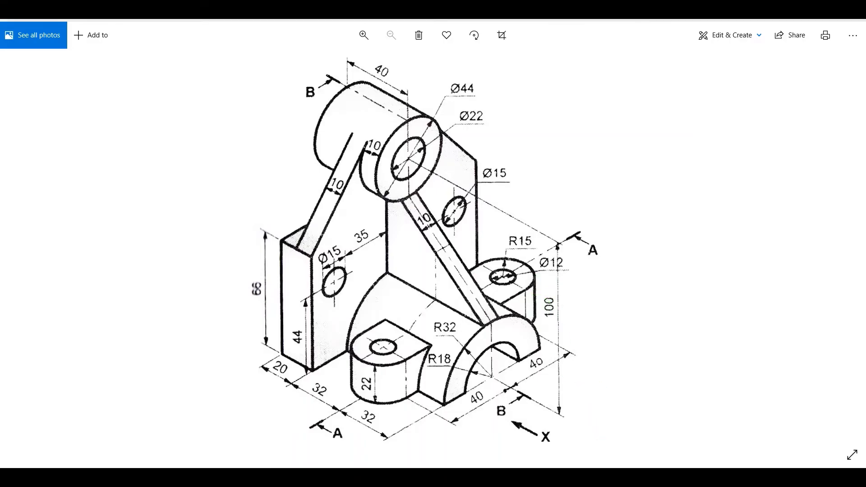
click(604, 481)
double_click(610, 281)
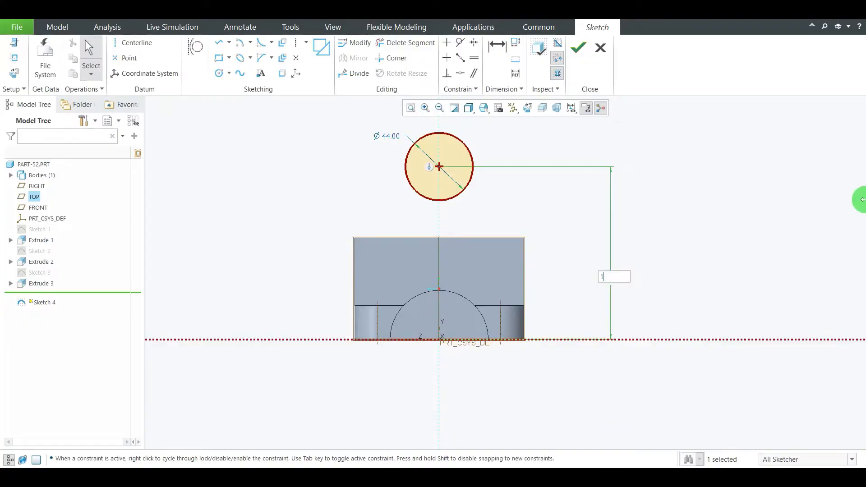
key(Return)
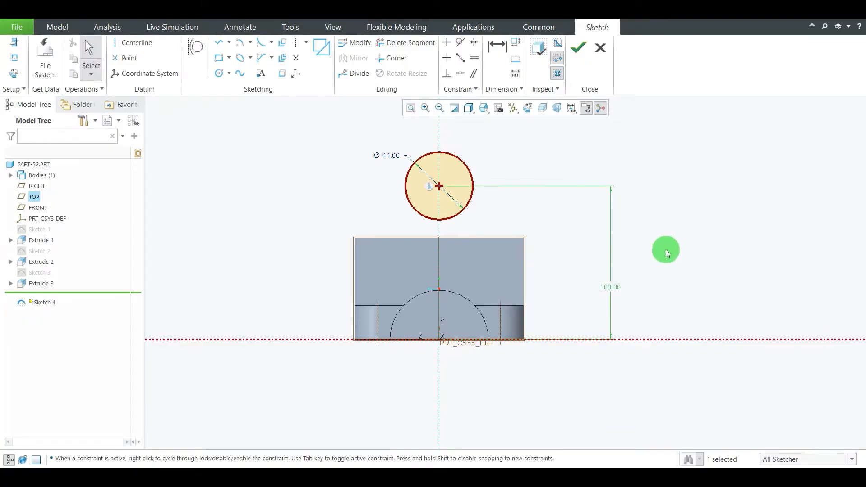
click(579, 49)
middle_drag(458, 159, 493, 179)
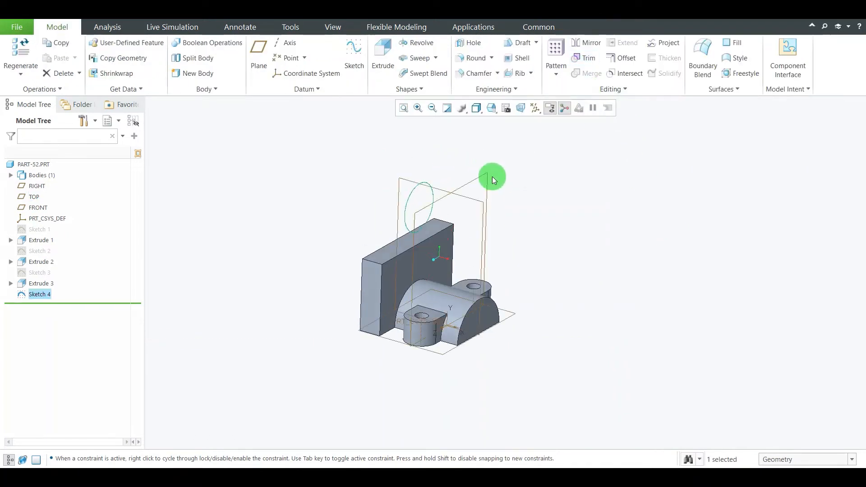
Start a solid extrusion of the 44 mm circle and check the cylinder's length and front projection on the reference drawing
click(383, 65)
scroll(493, 284, up, 3)
scroll(533, 202, down, 3)
scroll(534, 205, down, 3)
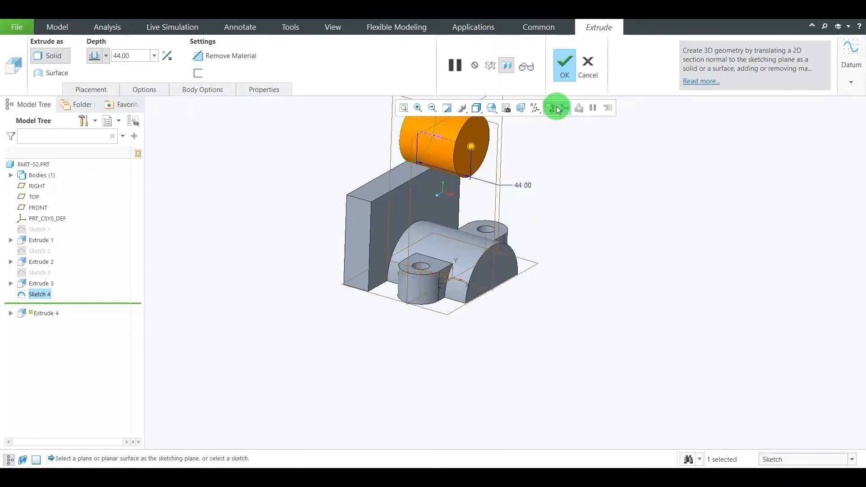
scroll(525, 370, up, 4)
scroll(551, 266, down, 3)
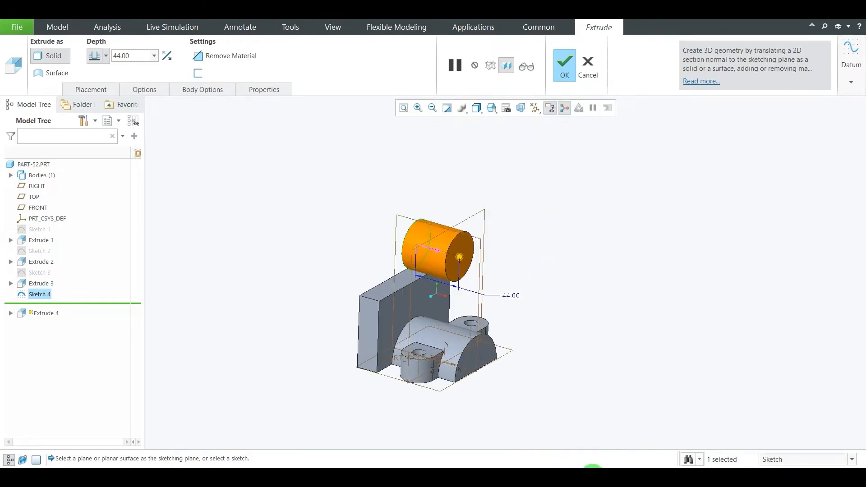
click(592, 466)
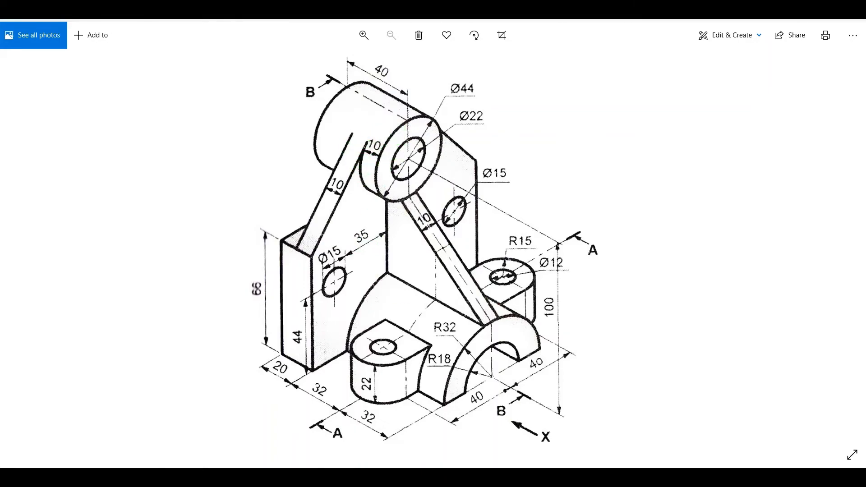
click(607, 473)
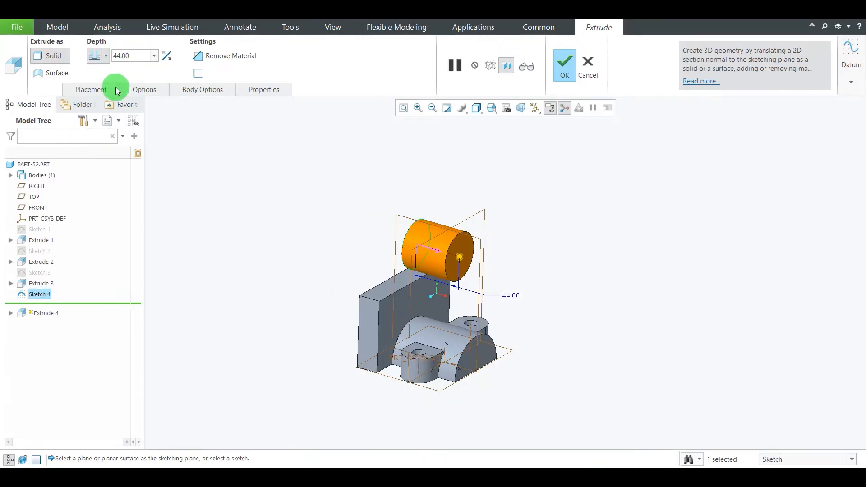
Set the cylinder extrusion's first-side depth to 10 mm and switch its second side to a Blind depth
click(143, 92)
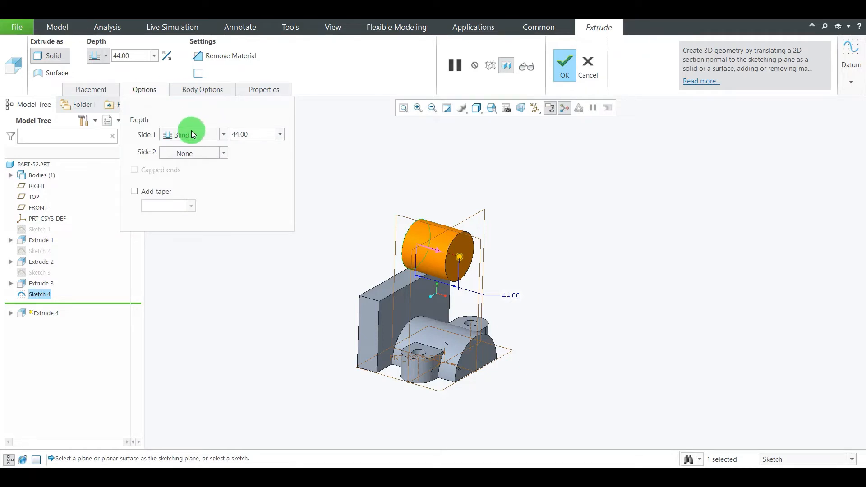
double_click(257, 135)
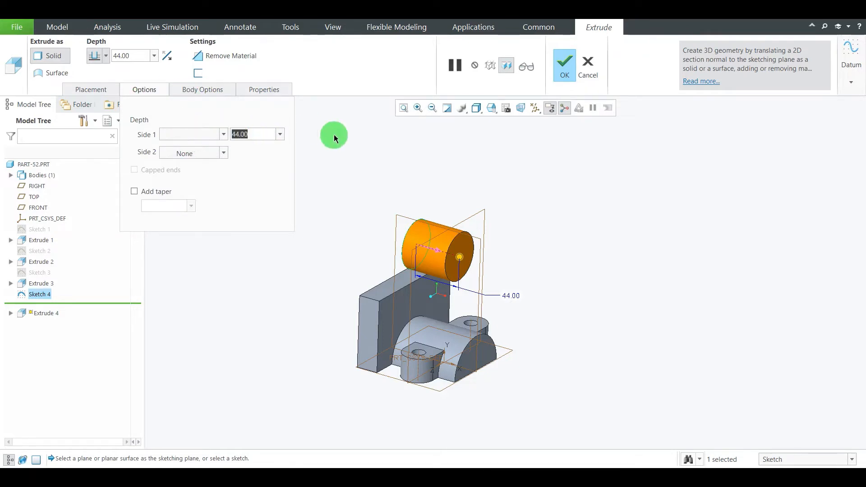
text(10)
key(Return)
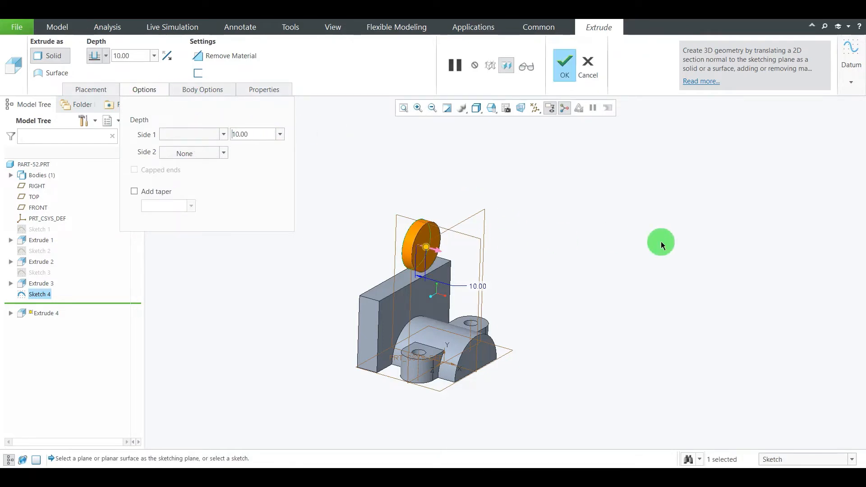
click(213, 153)
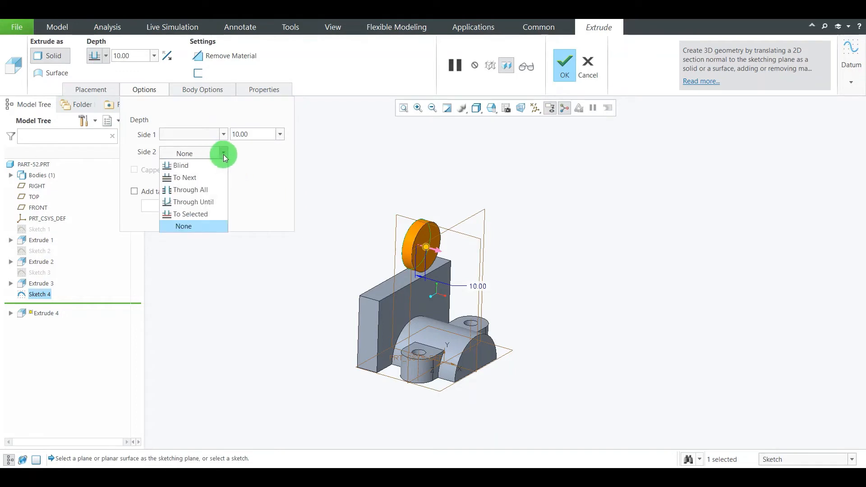
click(213, 162)
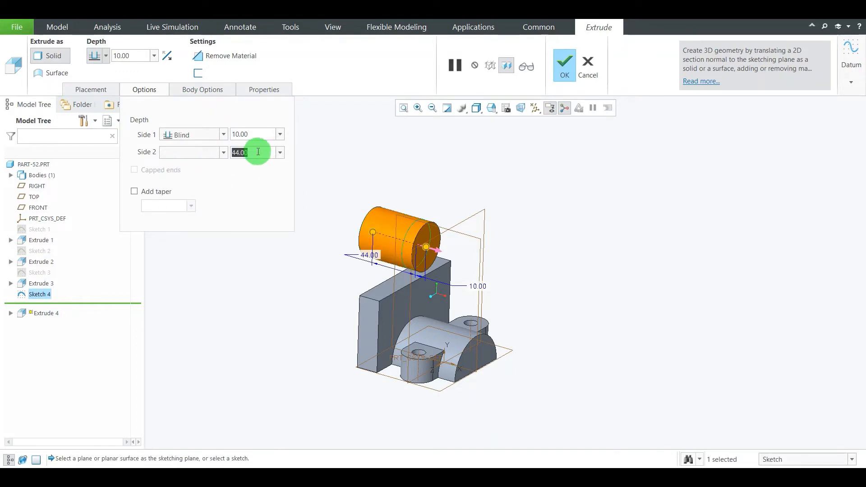
Check the cylinder's length on the reference drawing, set the second-side depth to 40-10 mm and finish the extrusion
scroll(460, 221, up, 3)
click(572, 477)
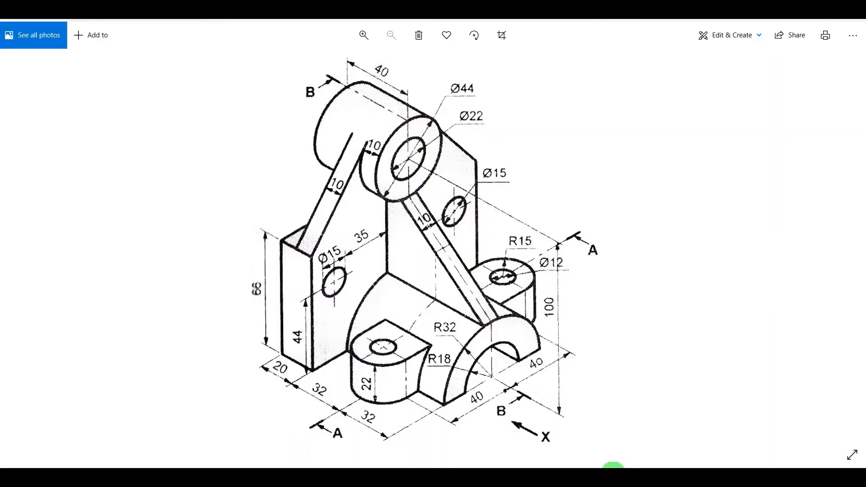
click(600, 476)
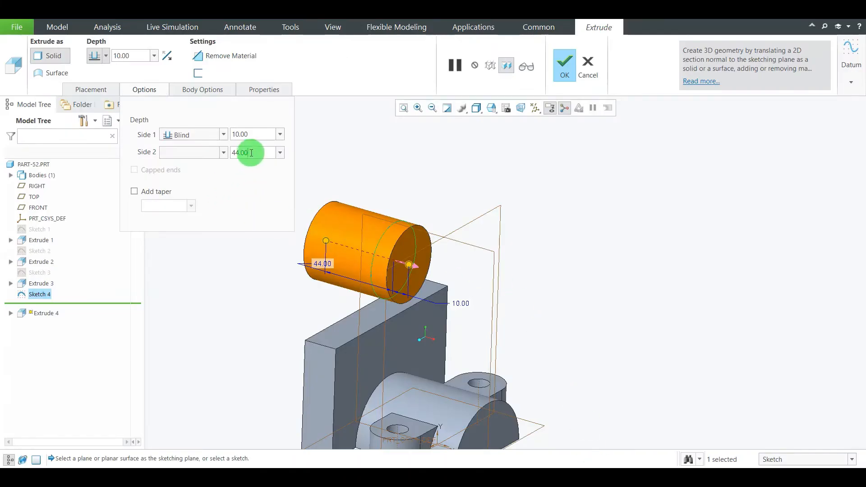
drag(251, 152, 219, 136)
text(40)
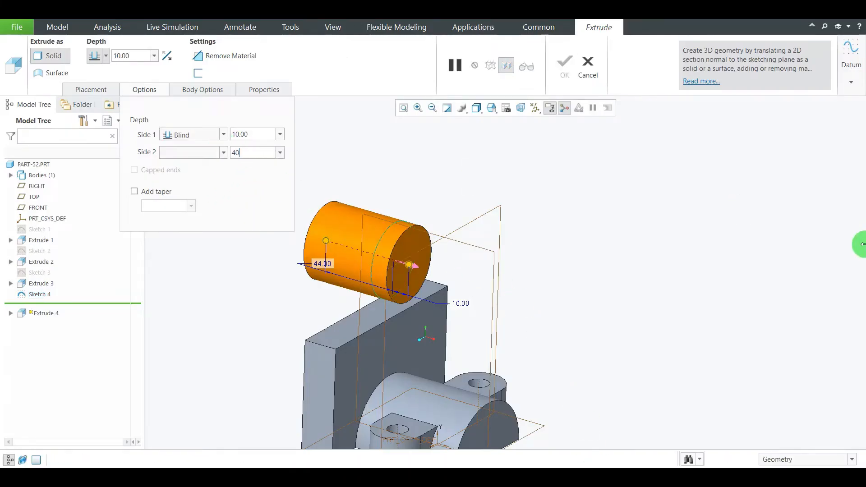
text(-10)
key(Return)
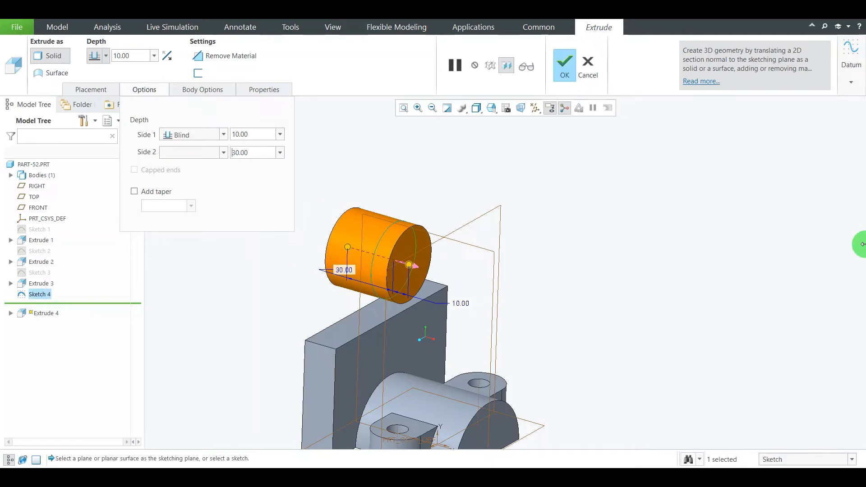
scroll(541, 125, up, 1)
scroll(367, 234, down, 2)
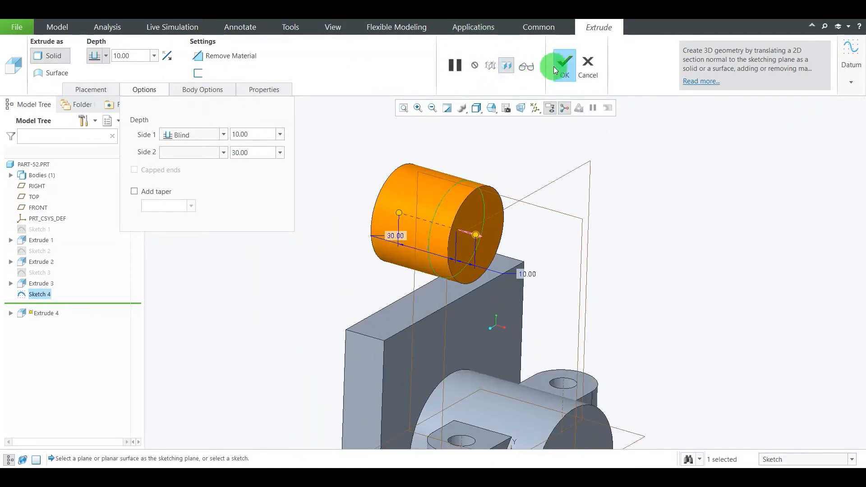
click(331, 170)
click(569, 64)
middle_drag(647, 207, 572, 229)
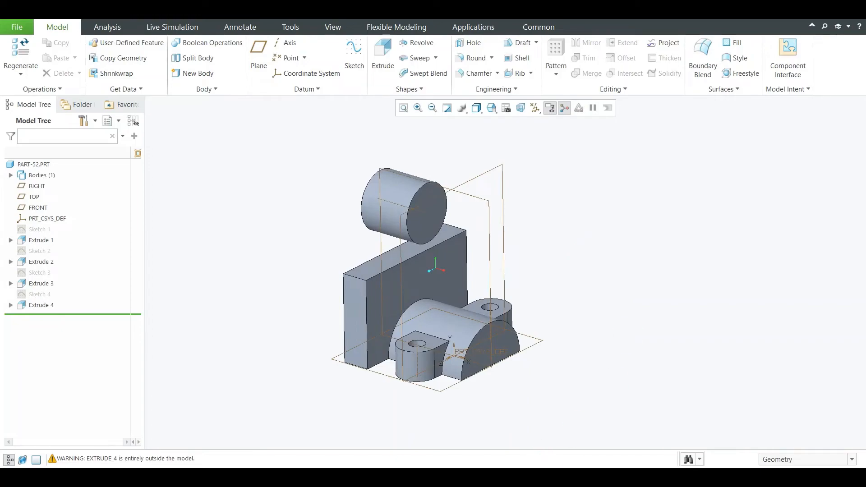
Check the support plate on the reference drawing and start a Profile Rib sketch on the back plate's front face, viewed square
click(576, 479)
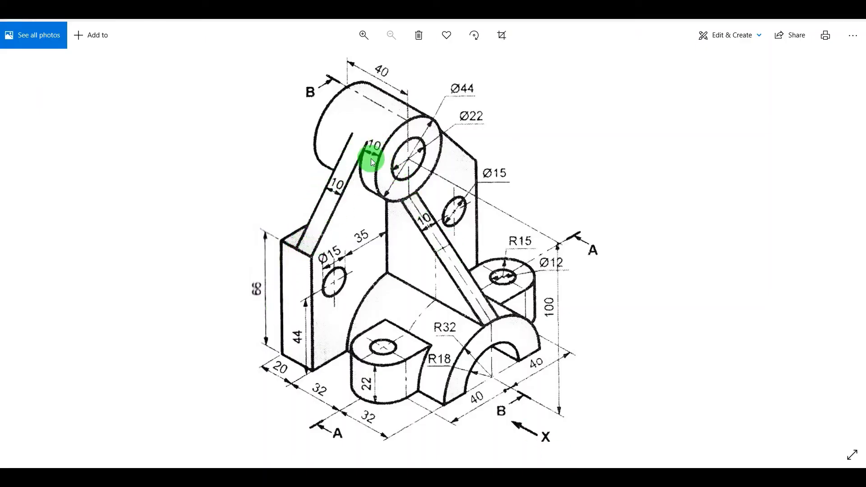
click(609, 478)
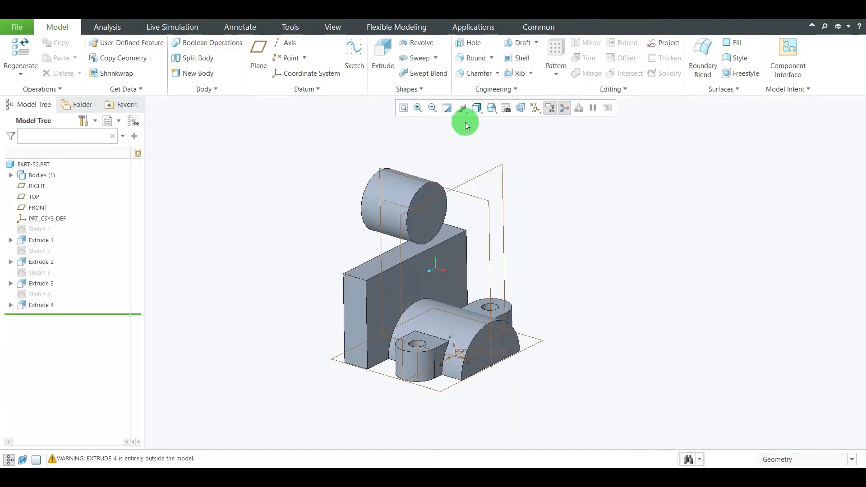
click(531, 73)
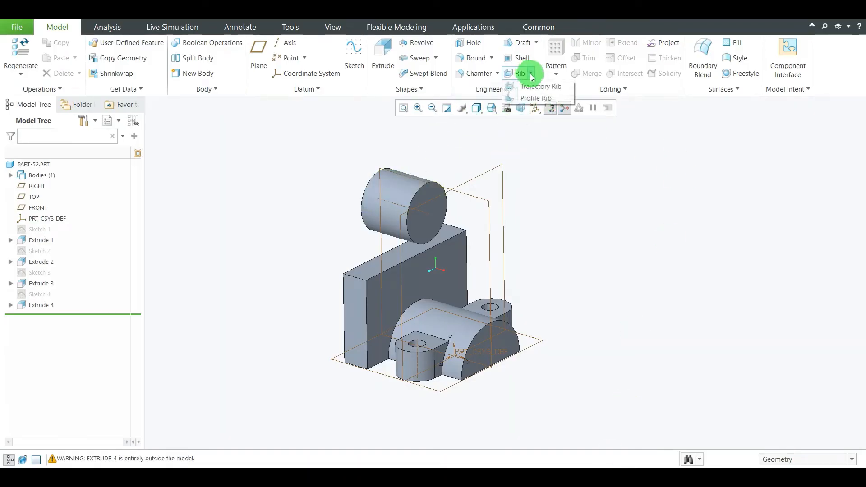
click(534, 99)
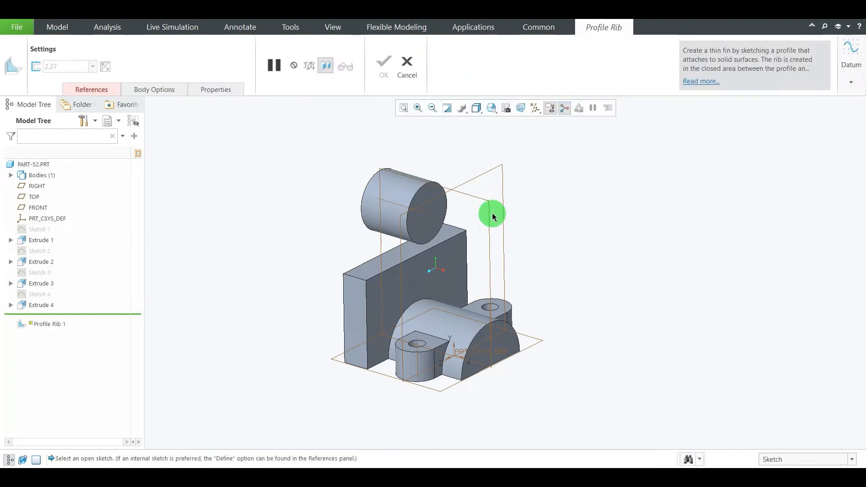
scroll(473, 233, up, 3)
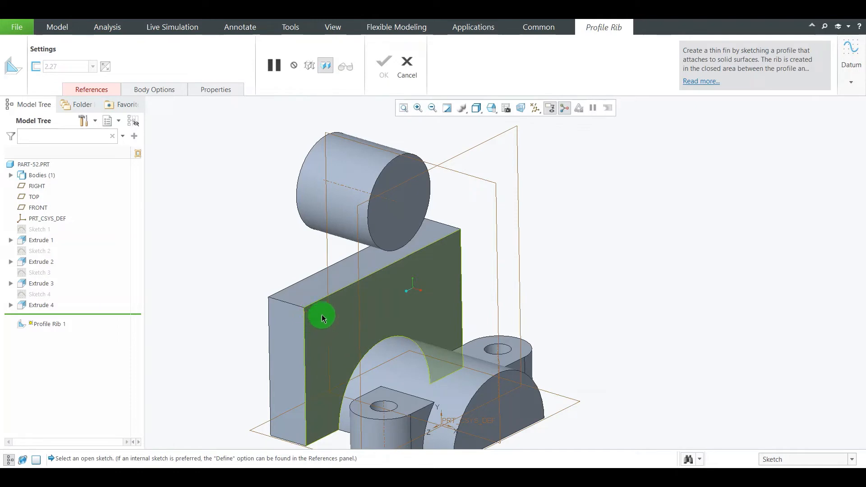
click(317, 332)
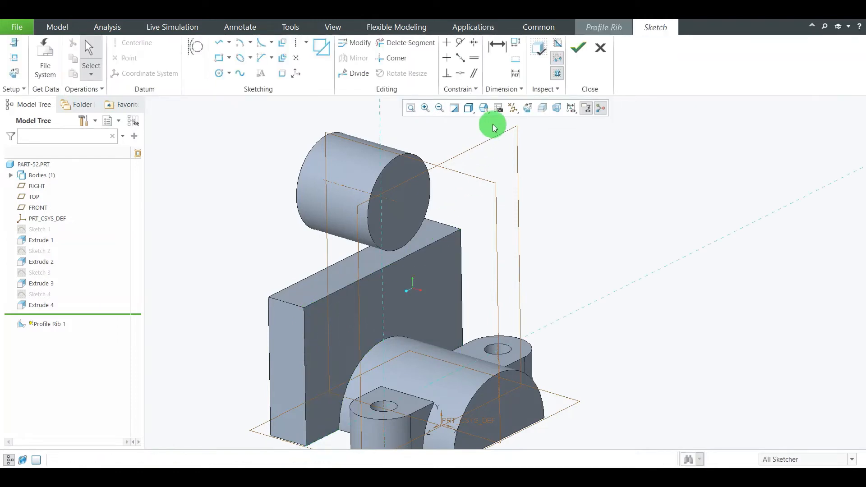
click(525, 108)
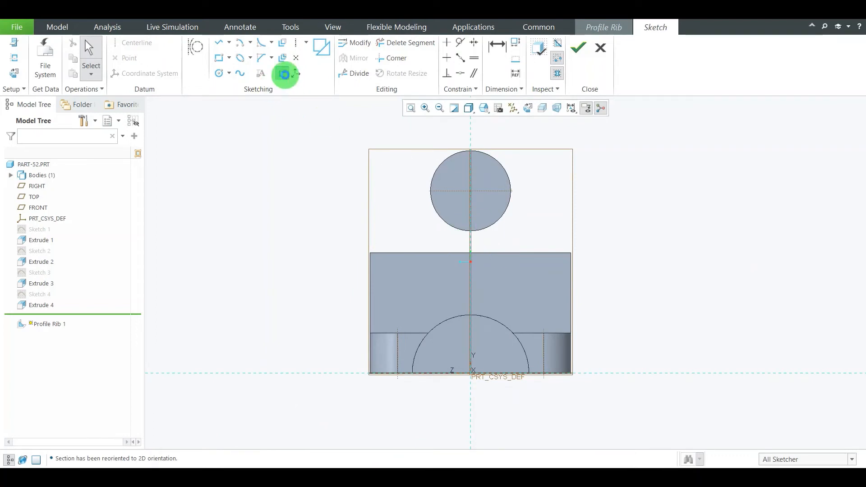
Project the upper half of the cylinder's circular edge into the rib sketch as a single edge
click(282, 73)
click(435, 175)
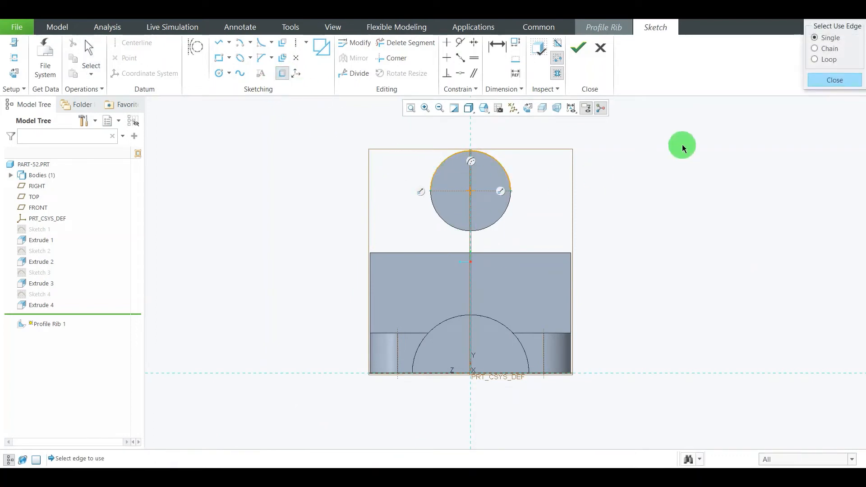
click(832, 81)
Draw slanted lines from the back plate's two upper corners to points above the cylinder, about 21 mm and 20 mm from the vertical reference
scroll(528, 151, down, 1)
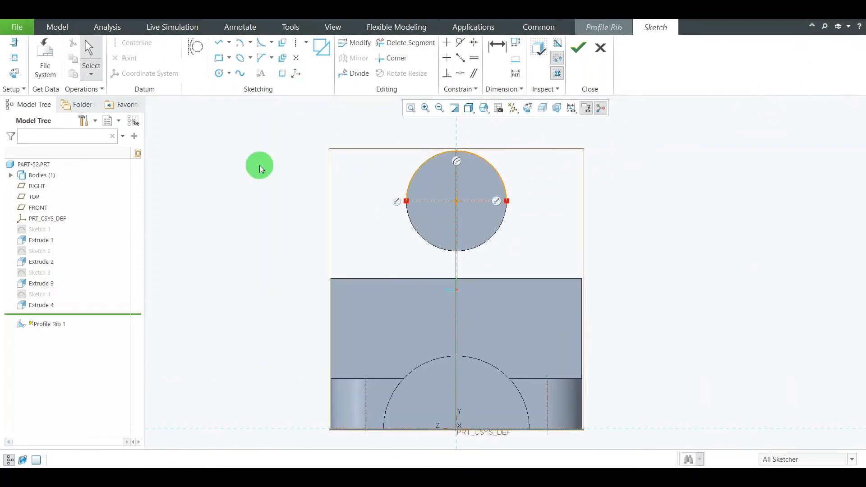
click(223, 43)
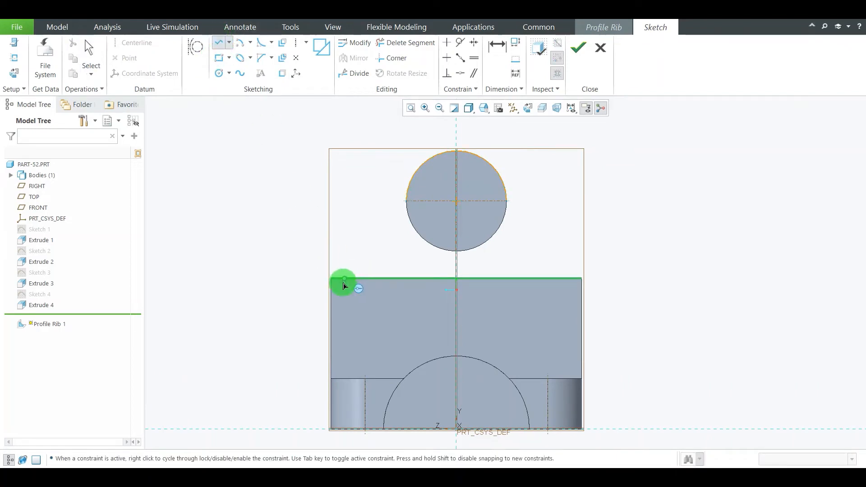
click(331, 279)
click(407, 140)
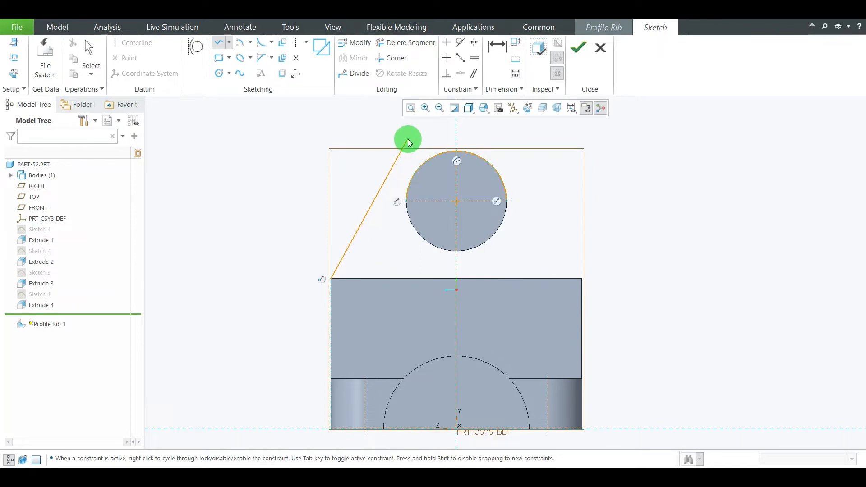
middle_click(589, 216)
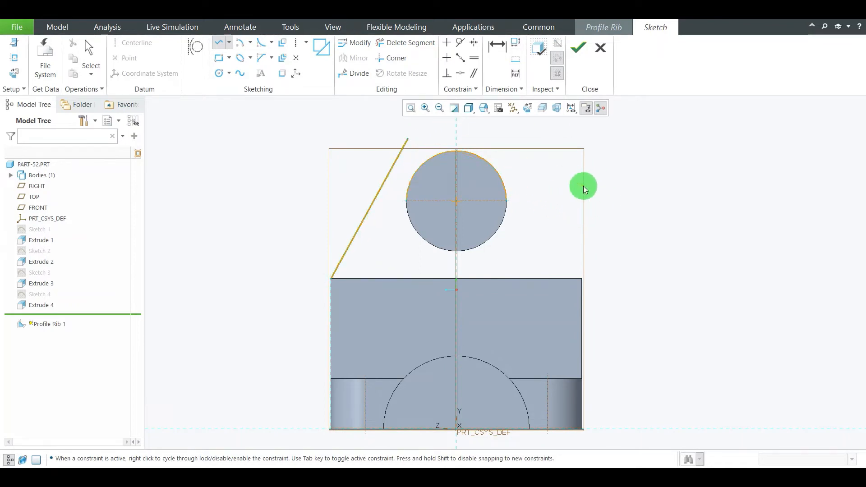
click(581, 279)
click(502, 131)
middle_click(639, 186)
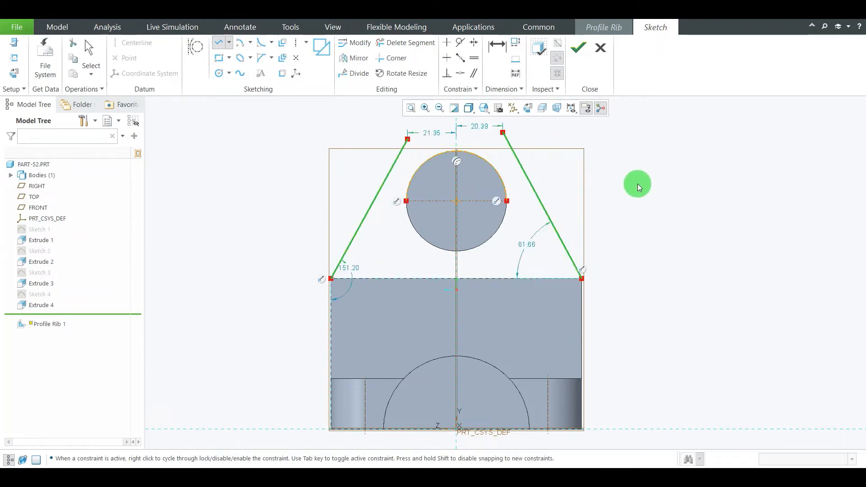
middle_click(637, 184)
Make both slanted lines tangent to the projected arc of the cylinder
scroll(515, 176, down, 1)
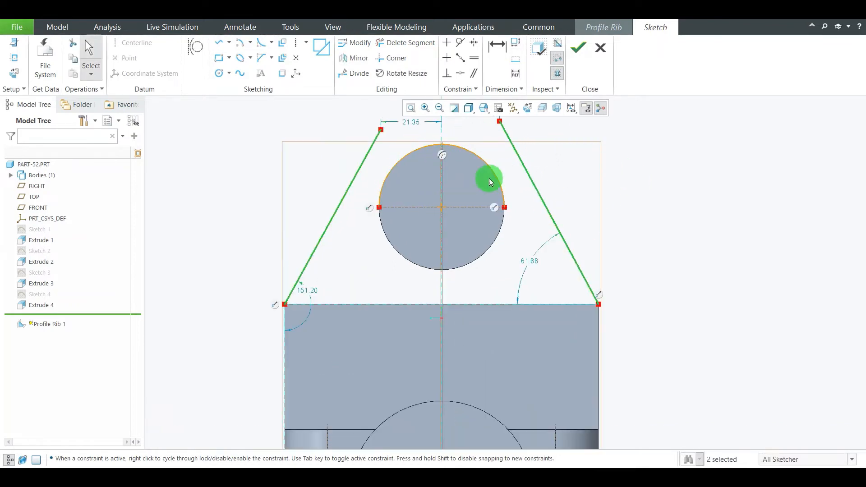
click(459, 43)
click(395, 174)
click(401, 166)
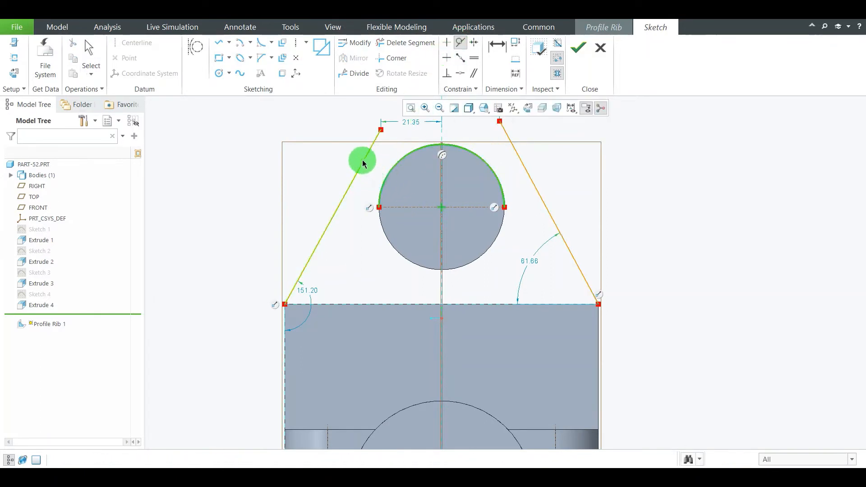
click(363, 163)
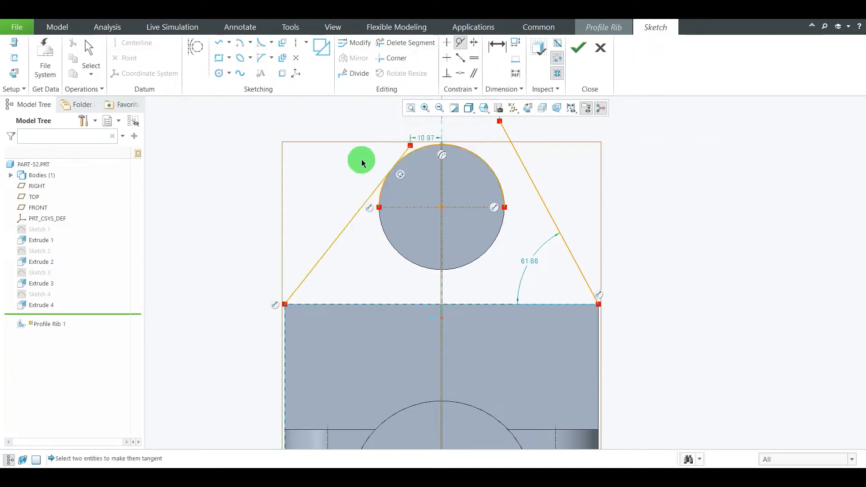
click(492, 172)
click(516, 152)
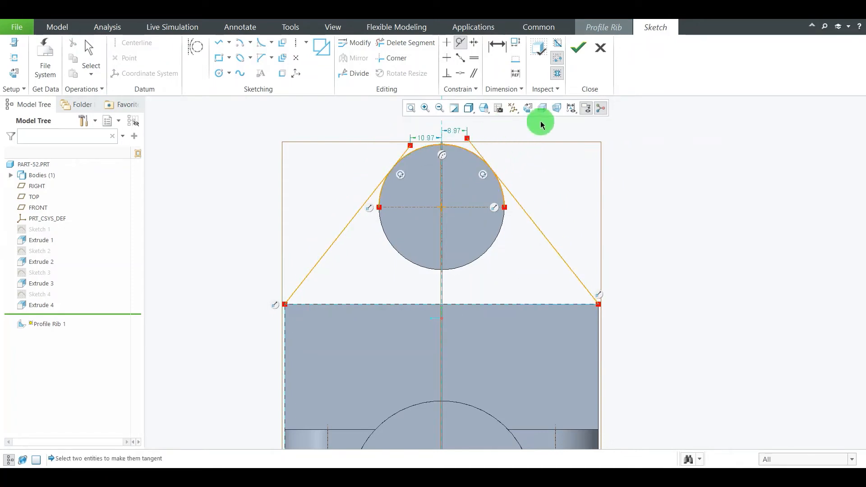
Trim the line ends beyond the tangent points and the arc portions below them, leaving one open profile over the cylinder
scroll(503, 169, up, 1)
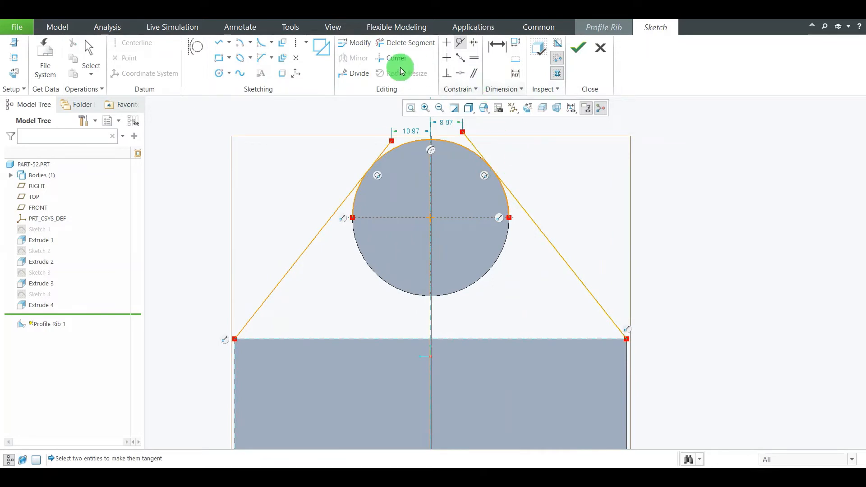
click(391, 45)
scroll(458, 136, up, 2)
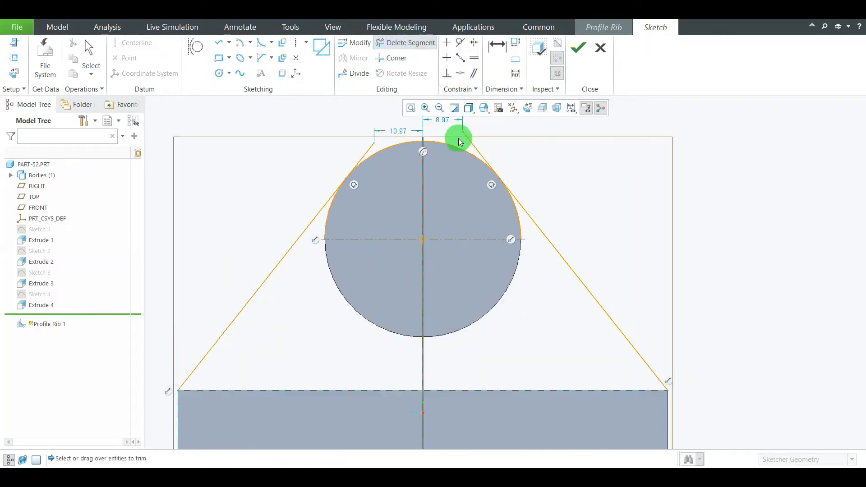
click(486, 159)
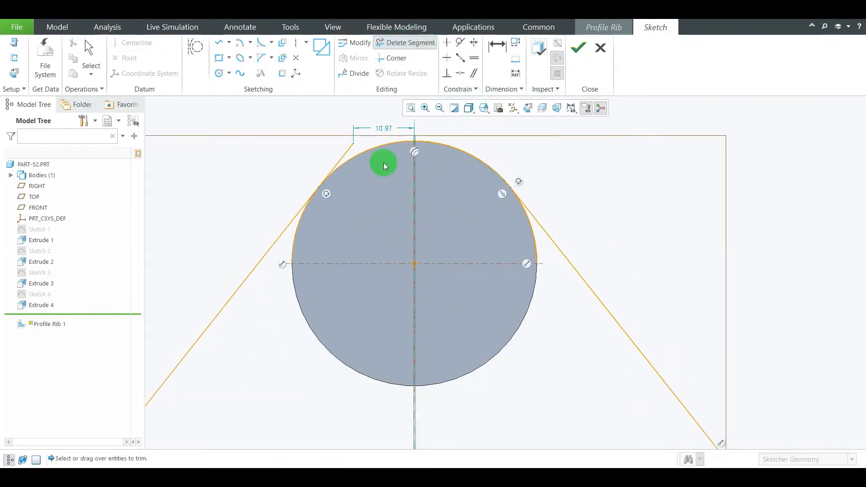
scroll(360, 158, up, 2)
click(334, 140)
scroll(293, 246, up, 2)
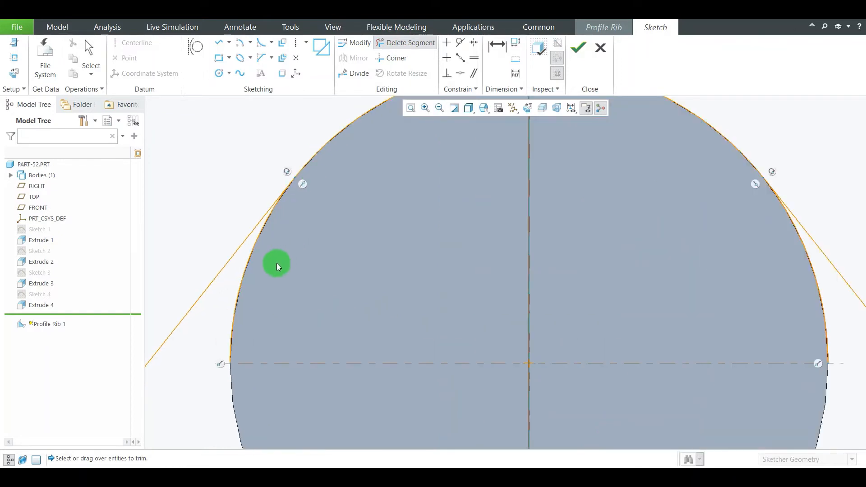
scroll(307, 252, down, 3)
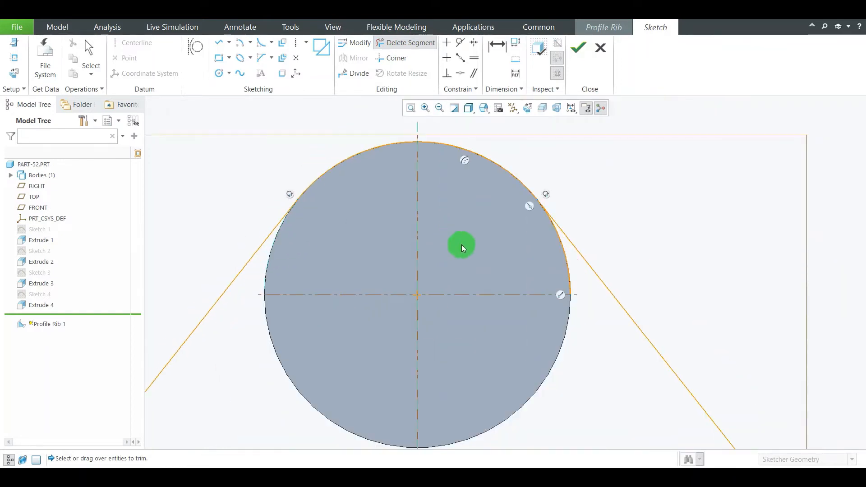
scroll(547, 251, up, 2)
click(573, 267)
scroll(586, 248, down, 4)
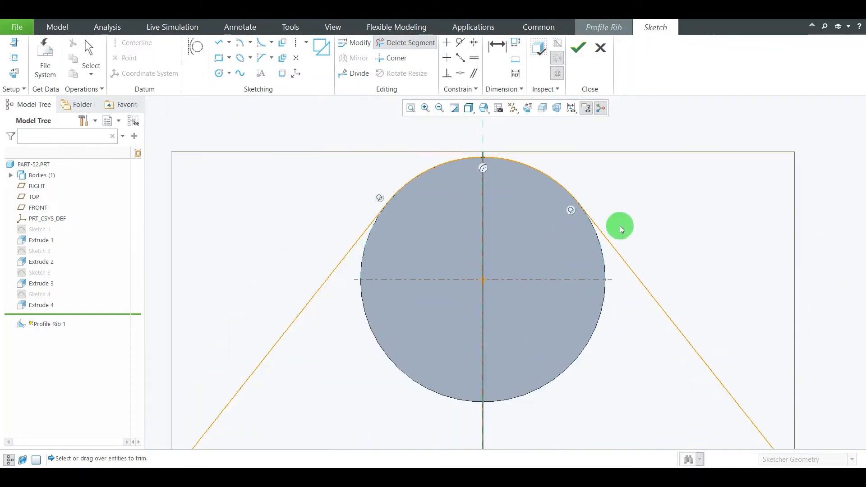
middle_click(796, 190)
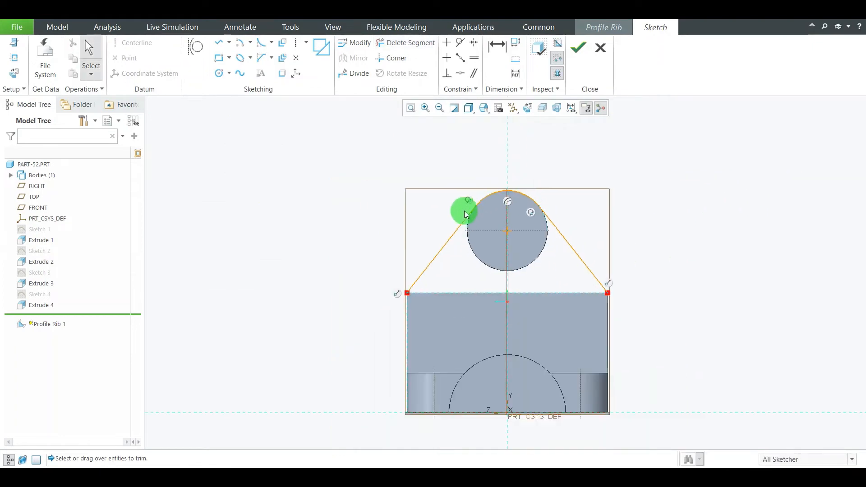
Finish the rib sketch and switch the rib's thickness side so it builds inward from the back plate's front face
scroll(464, 209, down, 3)
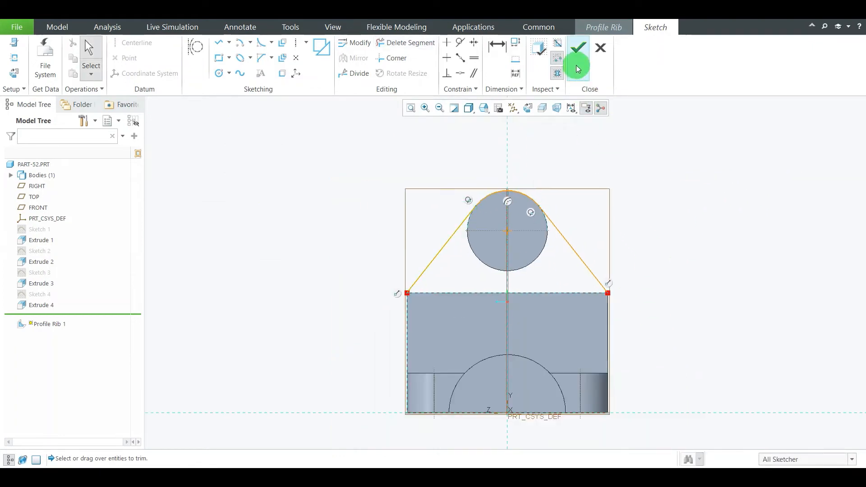
click(578, 47)
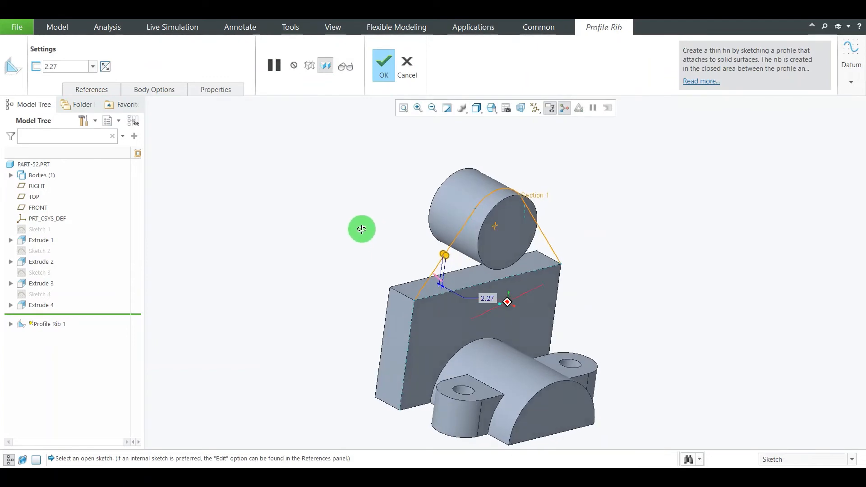
scroll(413, 262, up, 3)
scroll(448, 275, down, 2)
scroll(461, 293, up, 2)
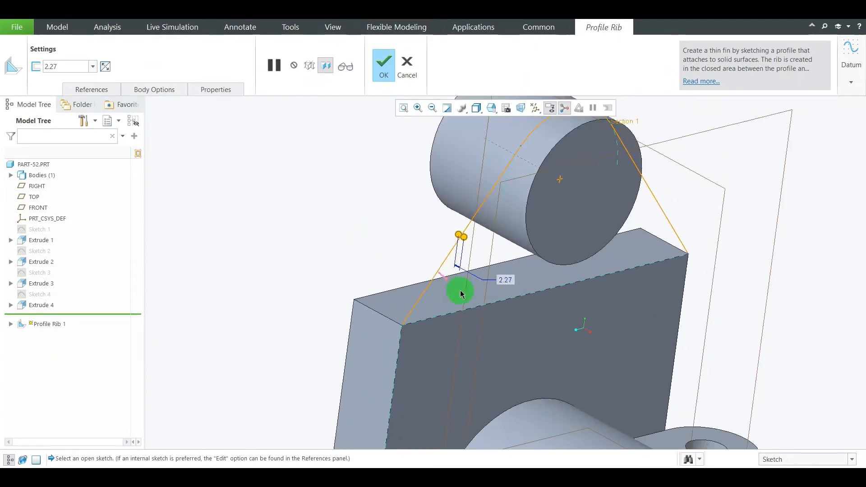
click(106, 72)
click(106, 71)
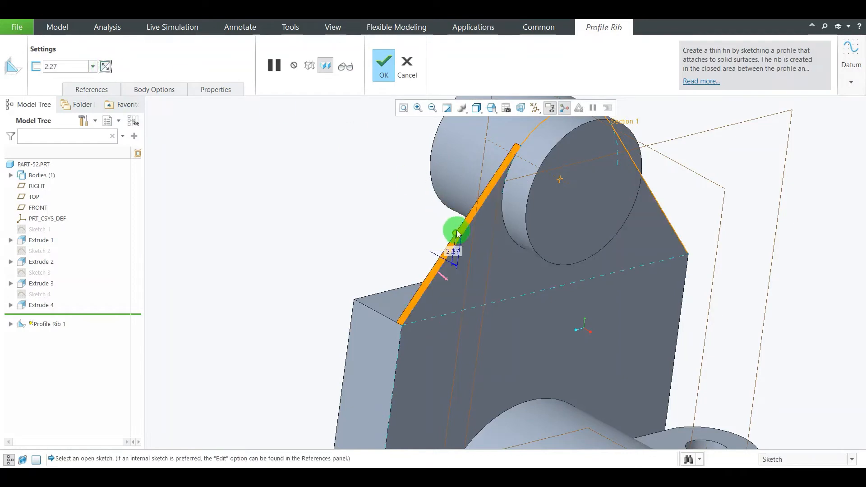
scroll(347, 235, down, 3)
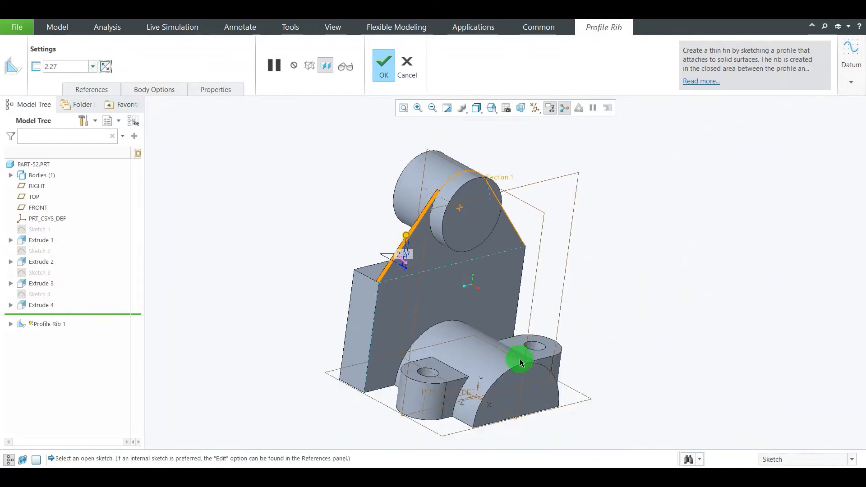
Check the reference drawing for the rib thickness, set it to 10 mm and complete the profile rib
key(alt+Tab)
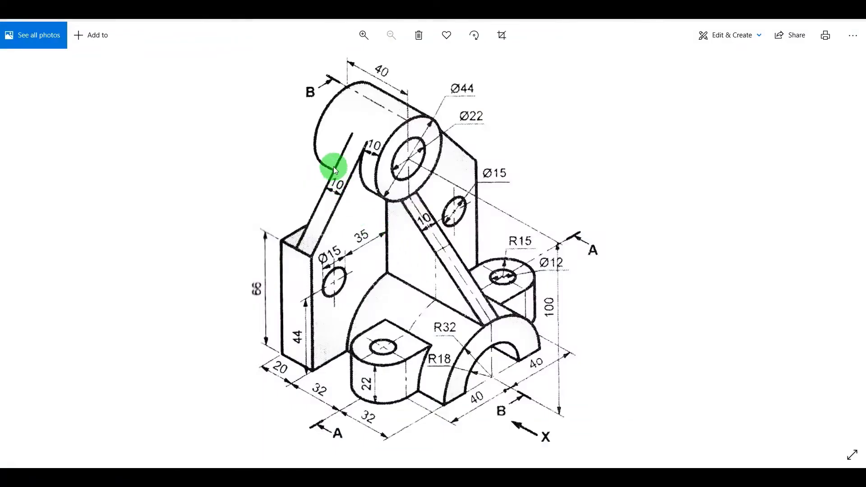
key(alt+Tab)
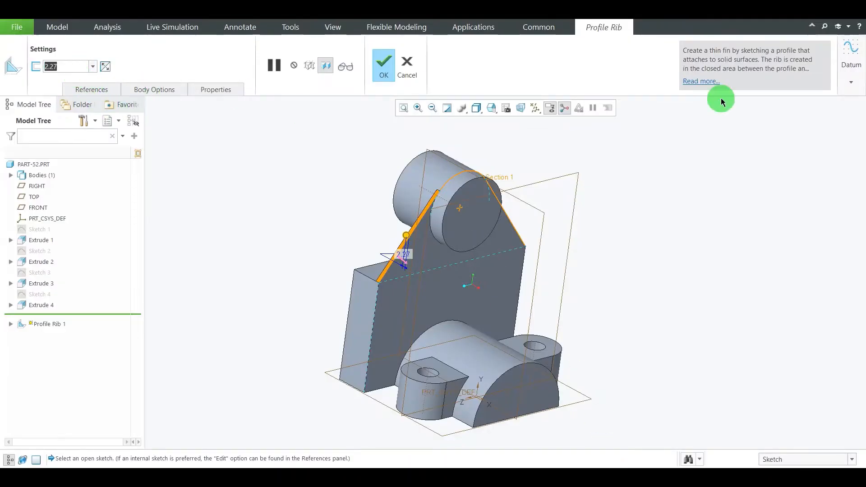
text(10)
key(Return)
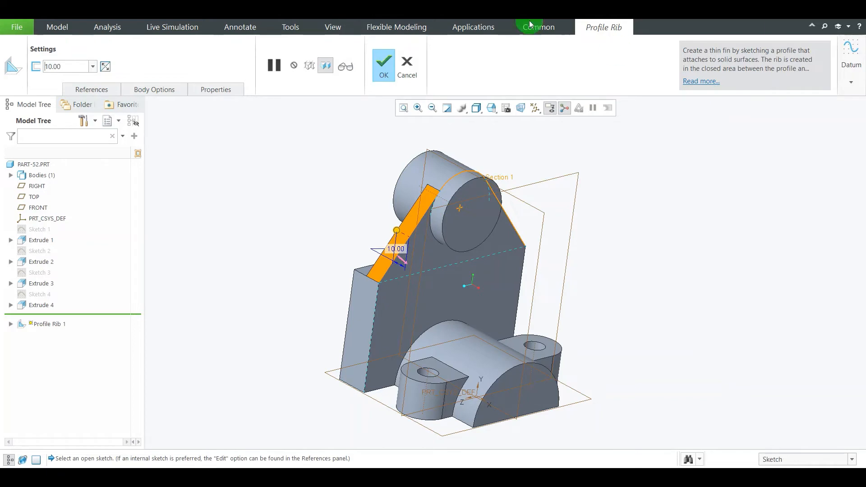
click(383, 67)
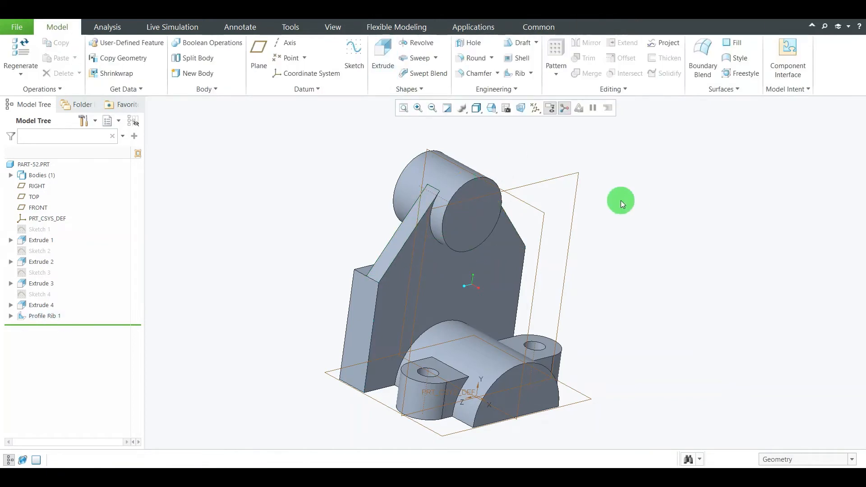
mouse_move(625, 139)
middle_down()
mouse_move(630, 215)
mouse_move(657, 230)
mouse_move(640, 214)
mouse_move(646, 252)
middle_up()
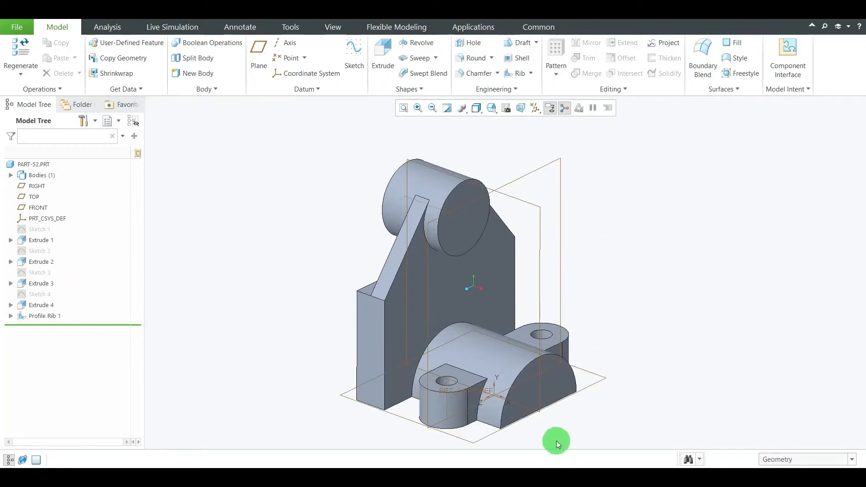
Consult the drawing and start a second profile rib with its sketch on the FRONT plane, viewed straight on
key(alt+Tab)
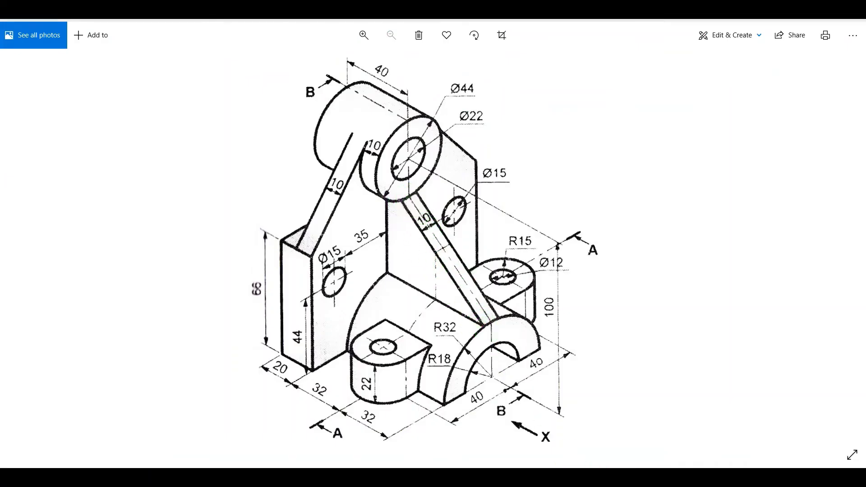
key(alt+Tab)
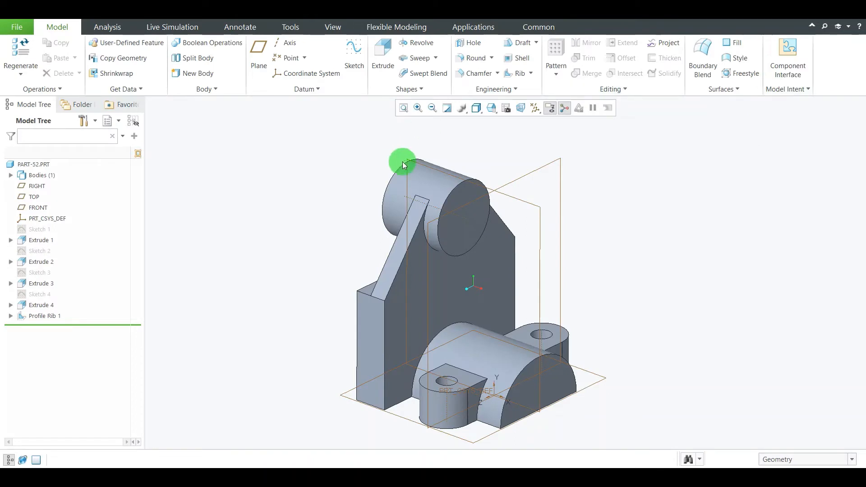
click(521, 72)
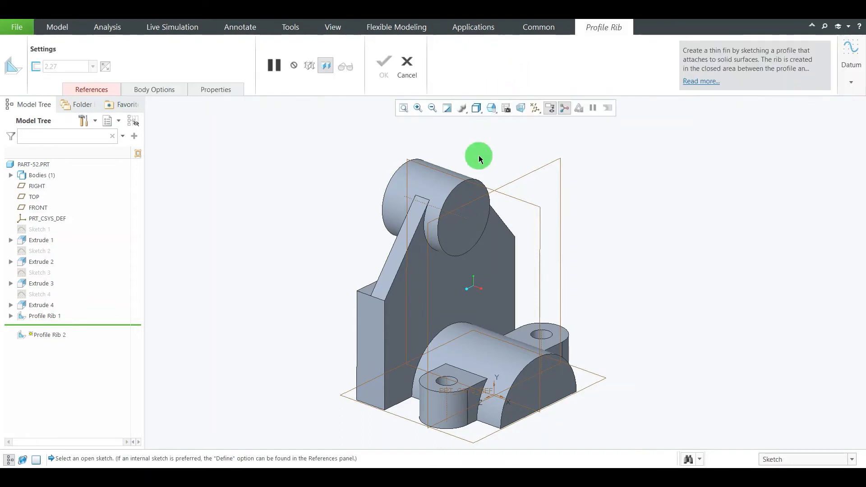
click(516, 198)
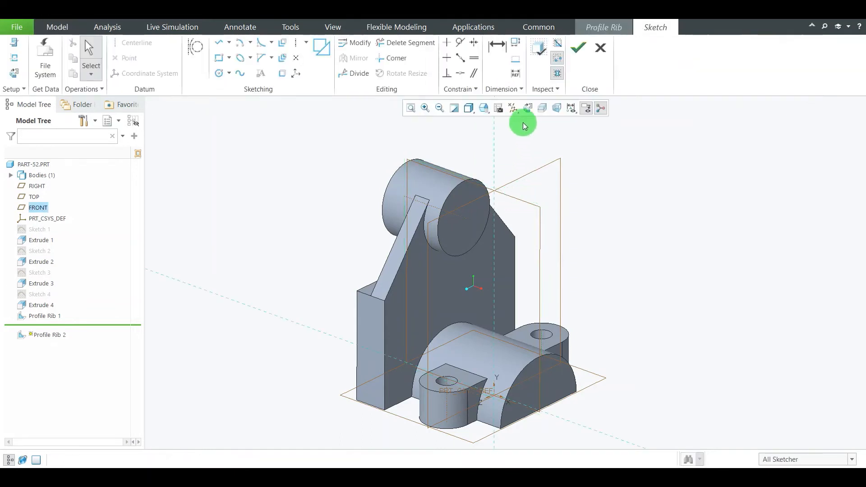
click(529, 110)
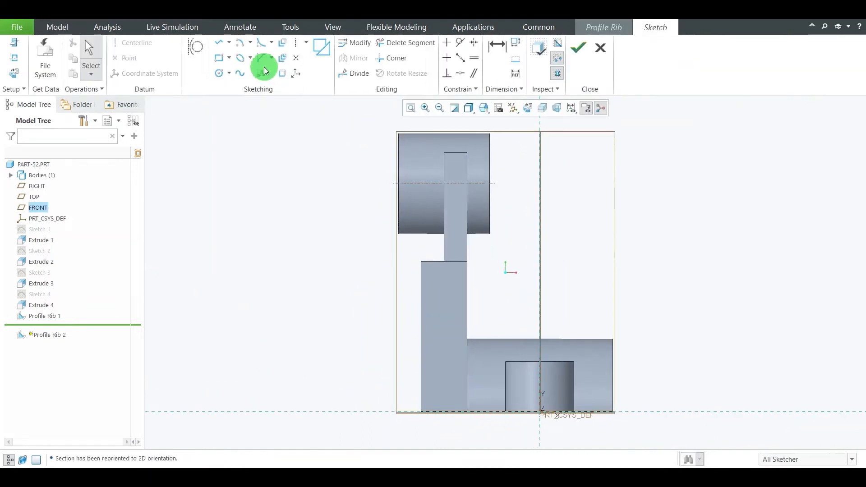
Draw a slanted line from the cylinder's lower front corner to the base half-cylinder's upper front corner, and finish the sketch
click(215, 43)
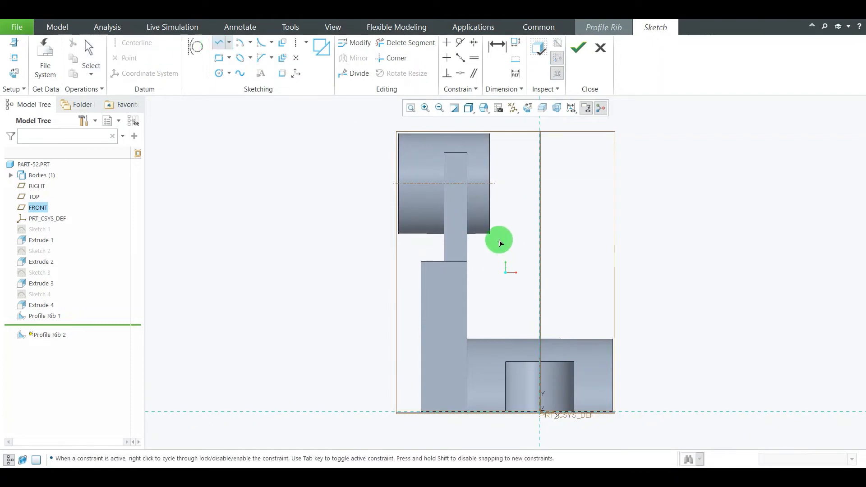
click(490, 234)
click(612, 340)
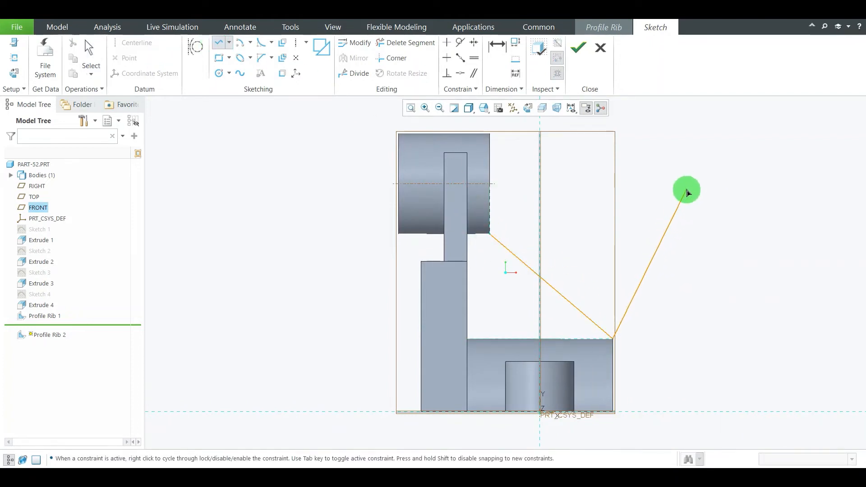
scroll(690, 193, down, 1)
middle_click(691, 193)
middle_click(691, 191)
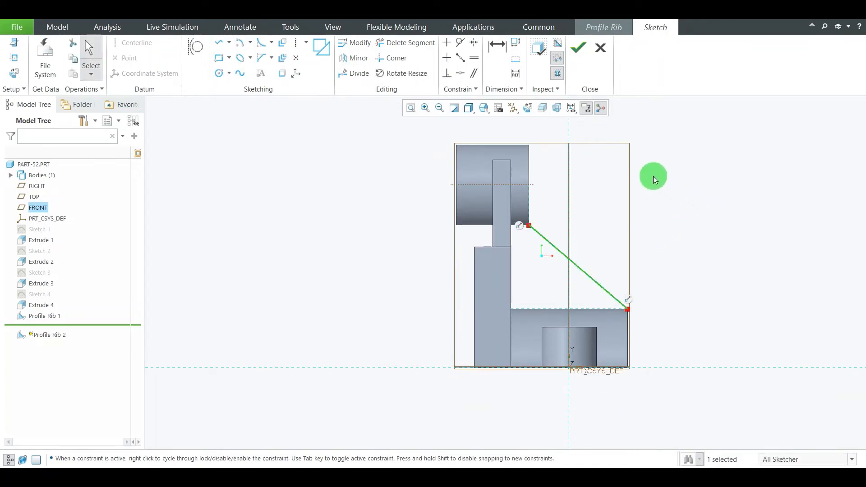
click(571, 64)
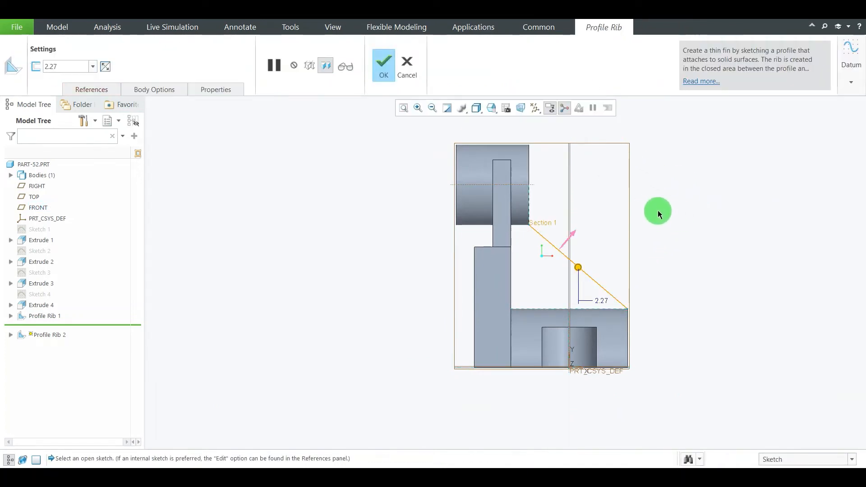
Flip the rib's fill direction toward the back plate, set its thickness to 10 mm per the drawing, and complete it
mouse_move(623, 221)
middle_down()
mouse_move(659, 223)
mouse_move(620, 392)
middle_up()
click(574, 237)
click(582, 473)
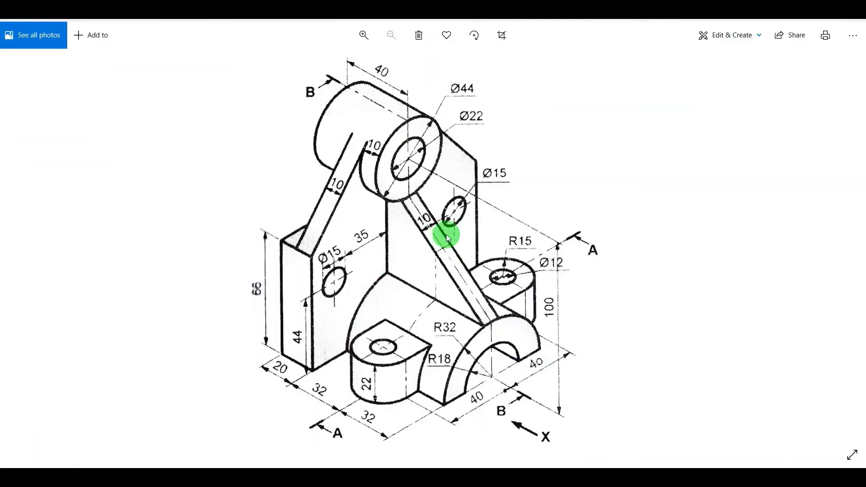
click(605, 473)
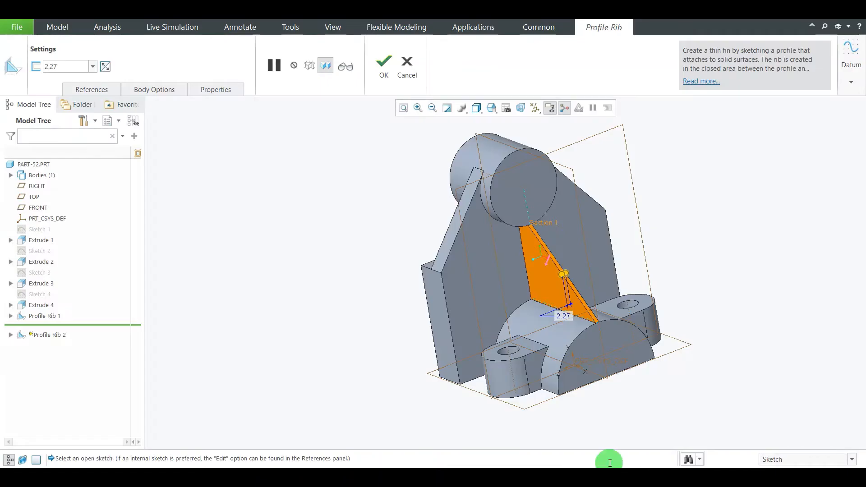
double_click(61, 64)
text(1)
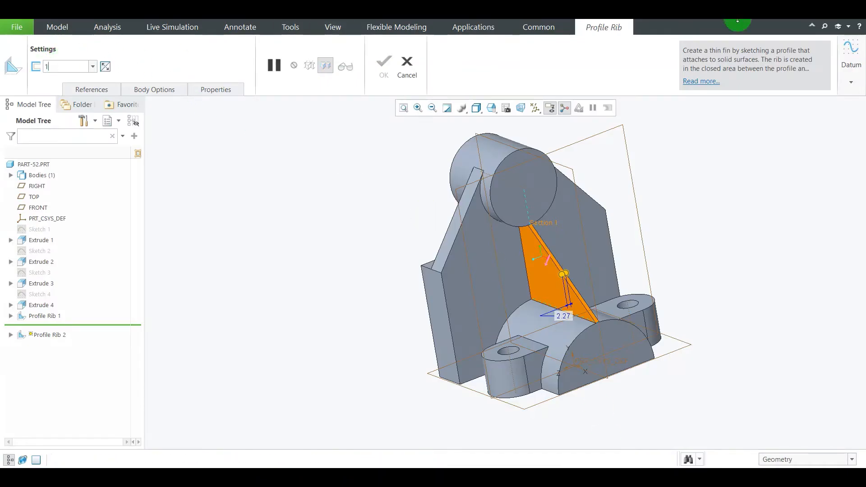
text(0)
key(Return)
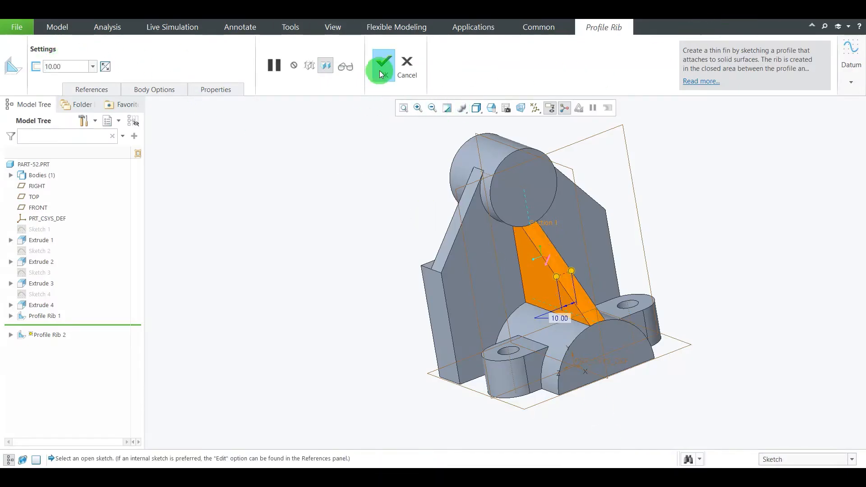
click(381, 69)
middle_drag(698, 239, 621, 233)
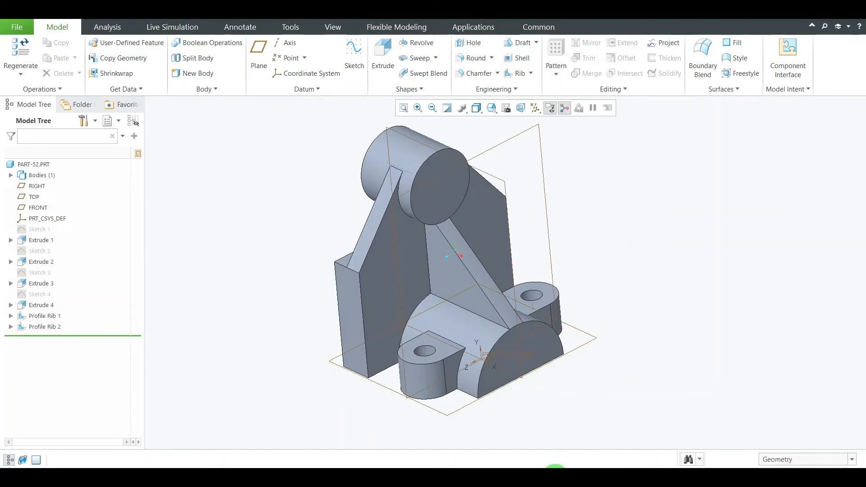
Check the drawing for the bore, and sketch a circle on the upper cylinder's front face, centred on its axis
click(580, 466)
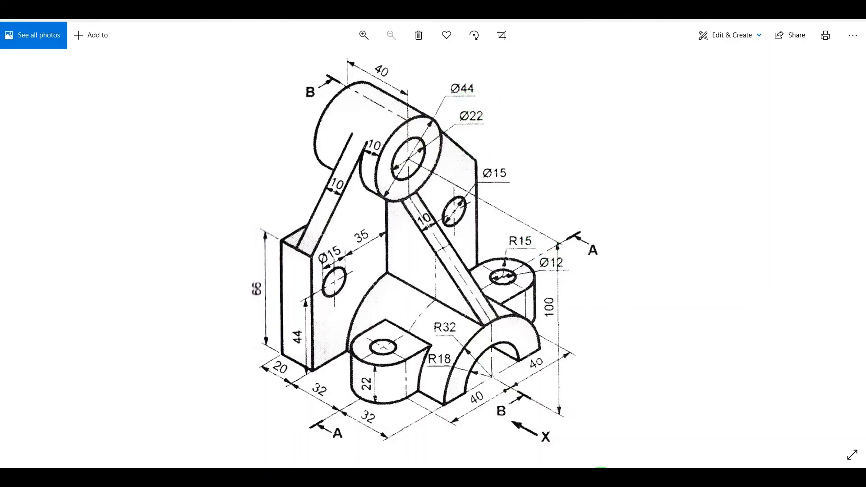
click(606, 467)
click(431, 219)
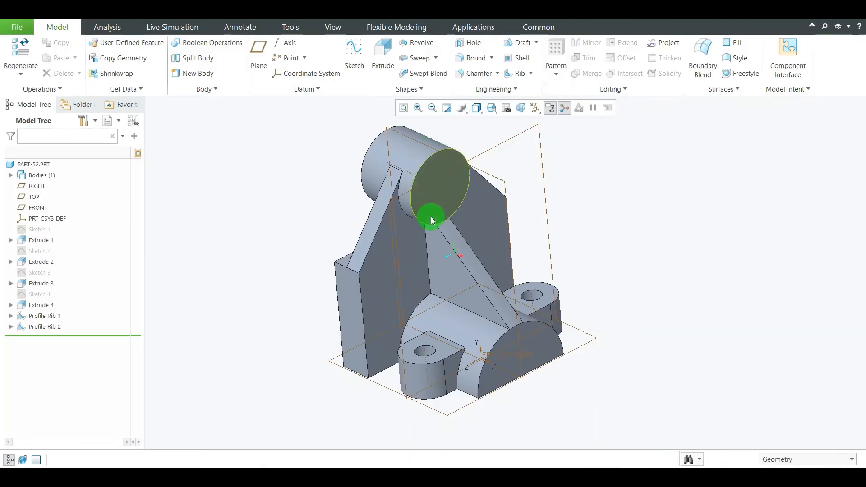
click(450, 201)
click(356, 50)
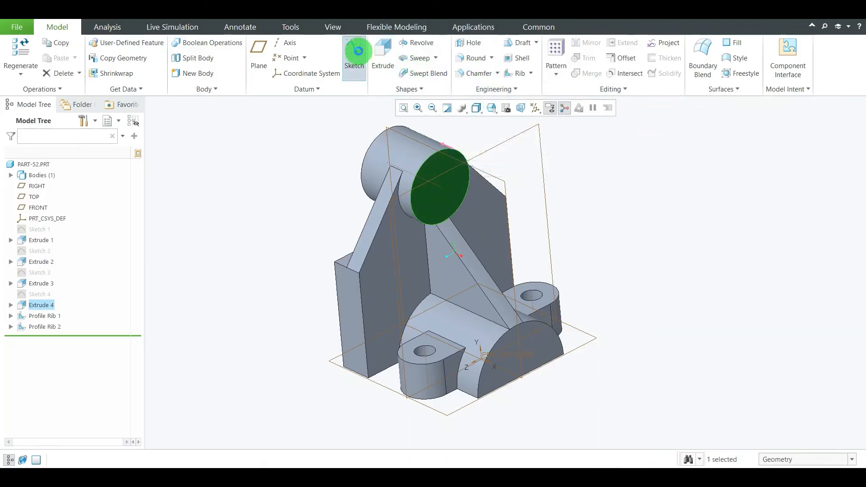
click(523, 111)
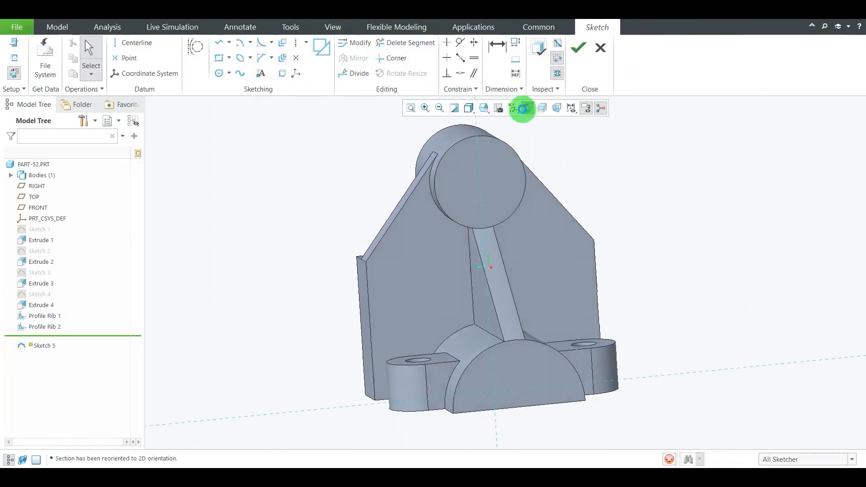
click(219, 73)
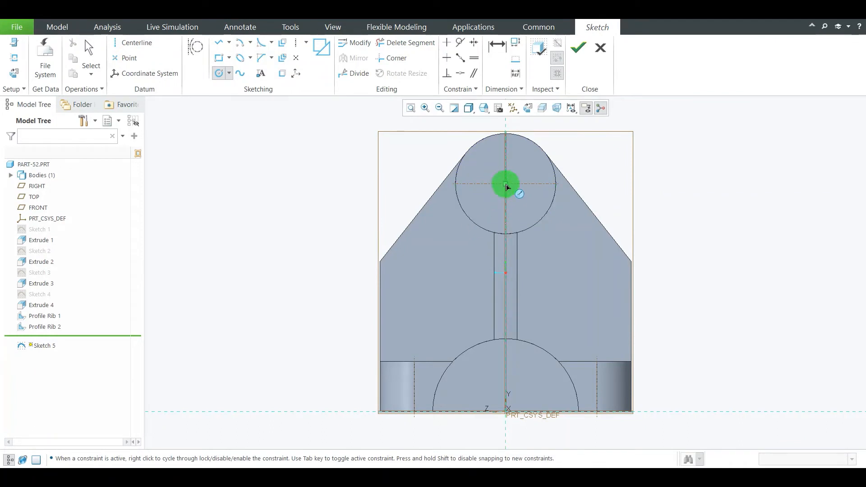
click(515, 210)
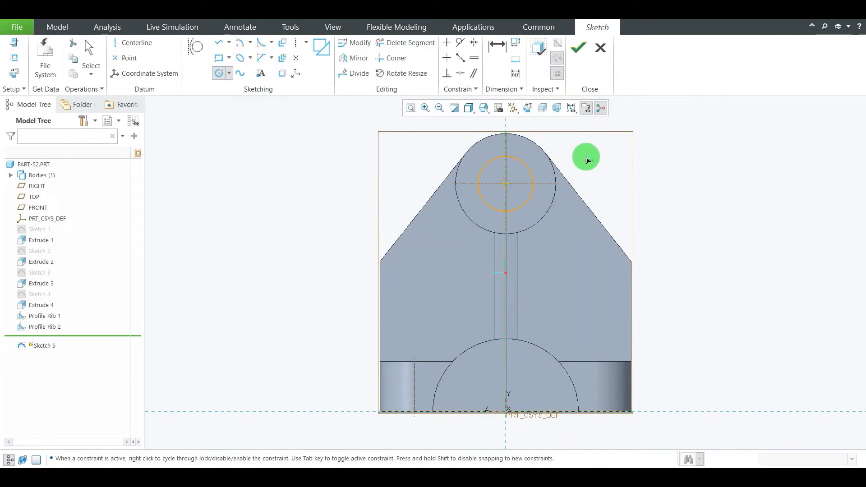
middle_click(586, 159)
Set the circle's diameter to 22 mm and move its dimension outside the cylinder outline
click(533, 187)
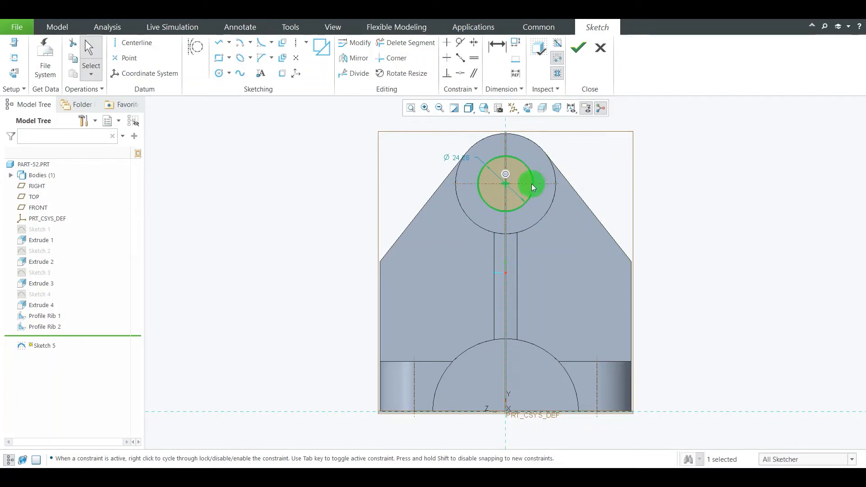
double_click(458, 158)
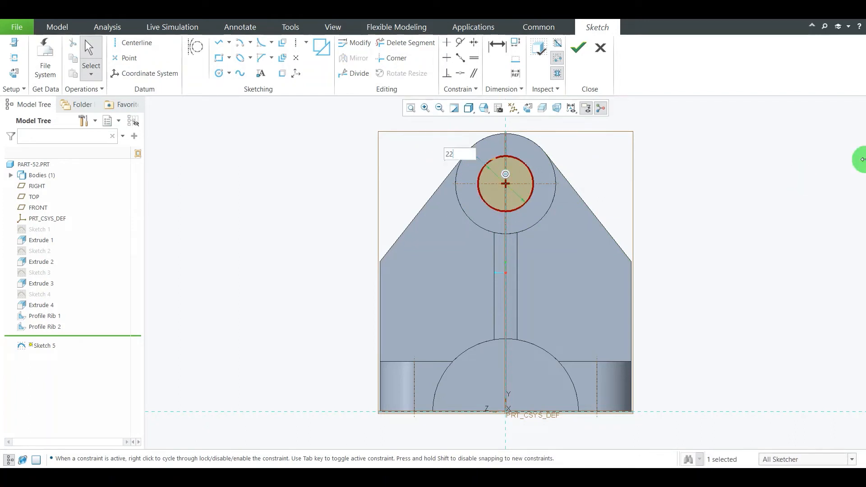
text(22)
key(Return)
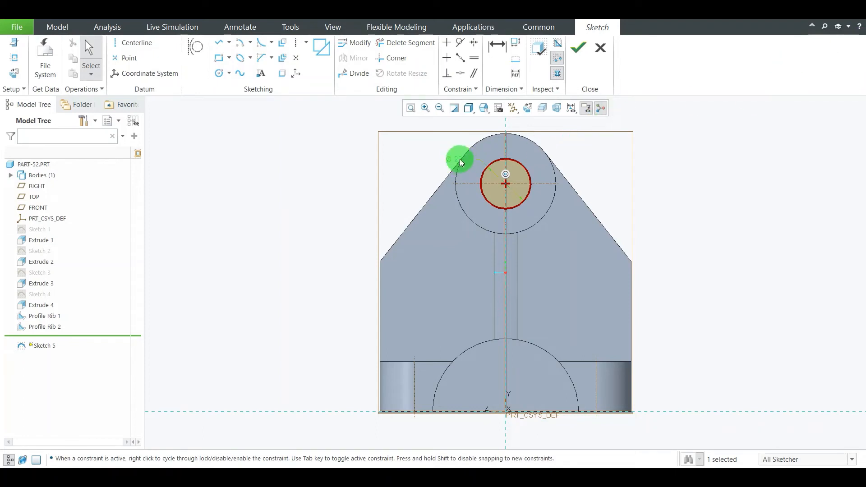
drag(461, 162, 421, 156)
scroll(622, 184, down, 2)
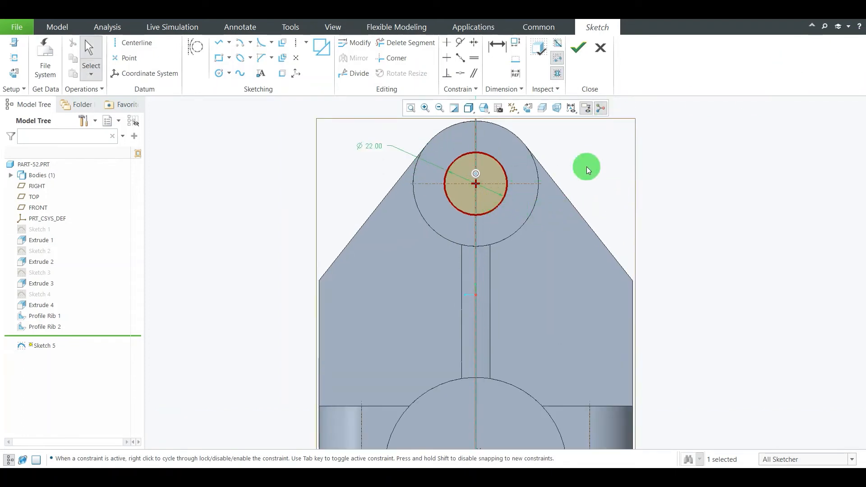
scroll(586, 212, up, 2)
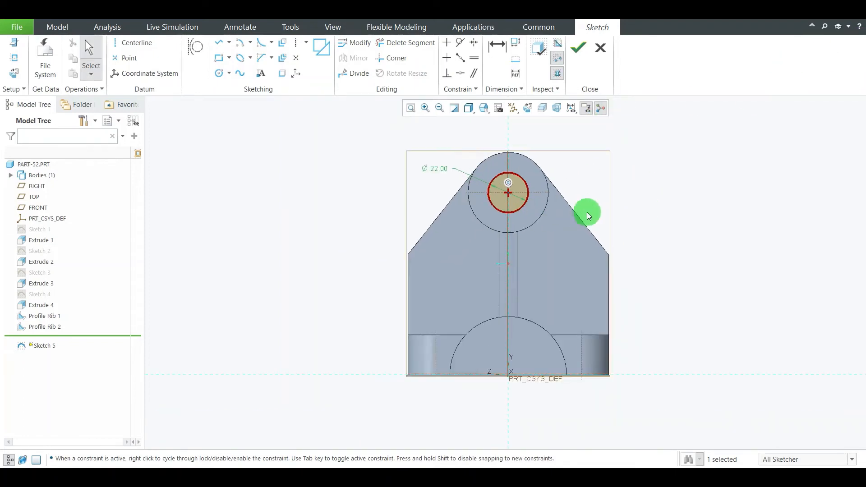
Finish the bore sketch and extrude its circle back into the upper cylinder as a cut that removes material
click(580, 64)
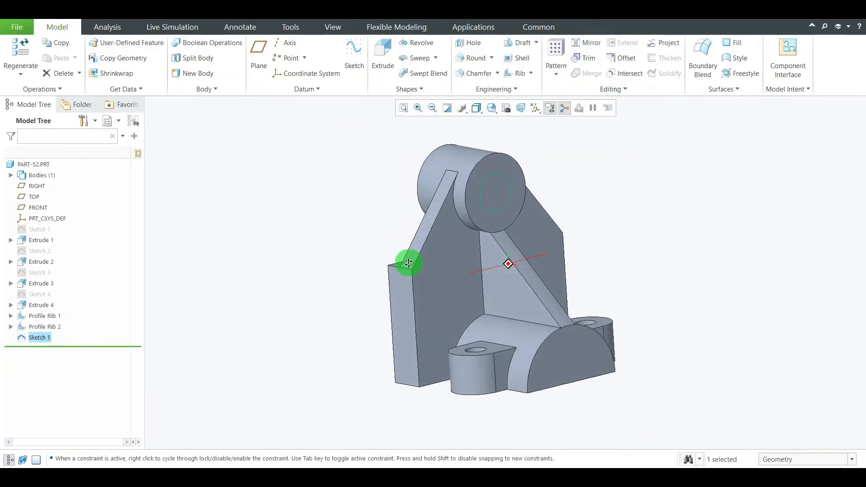
click(383, 53)
scroll(492, 158, down, 1)
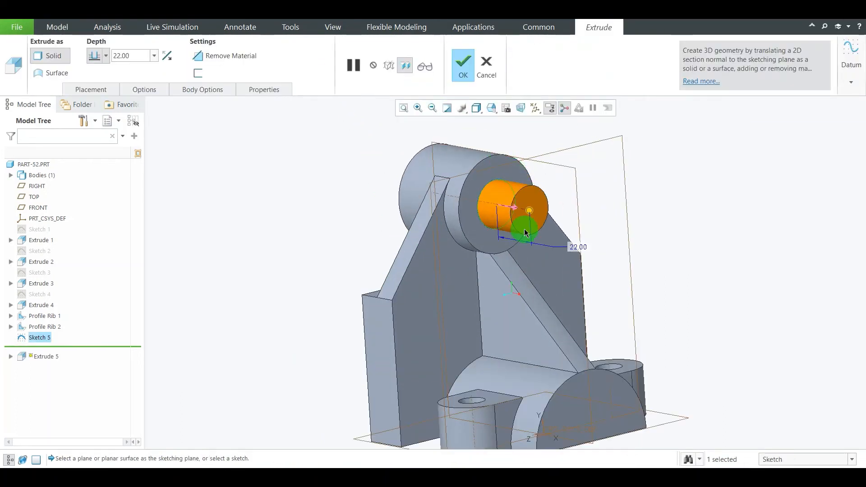
click(515, 212)
middle_drag(406, 223, 362, 206)
scroll(194, 215, up, 3)
scroll(194, 247, down, 3)
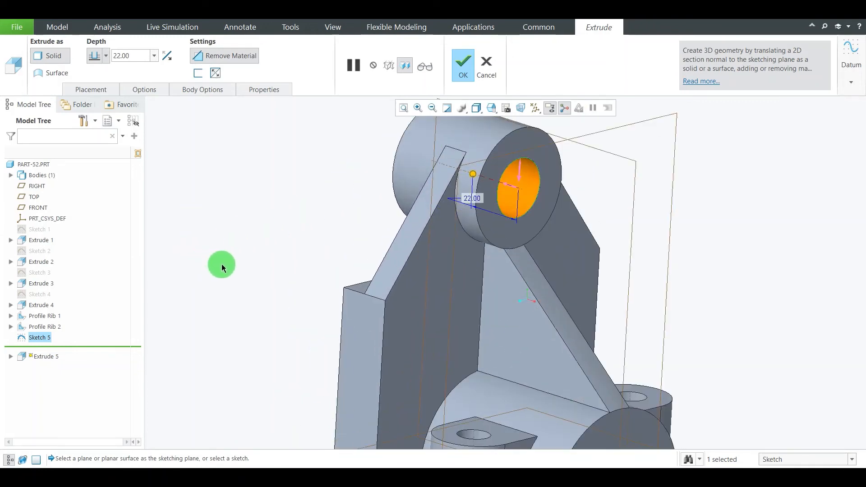
Set the bore cut's depth option to To Next and complete the extrusion
click(455, 203)
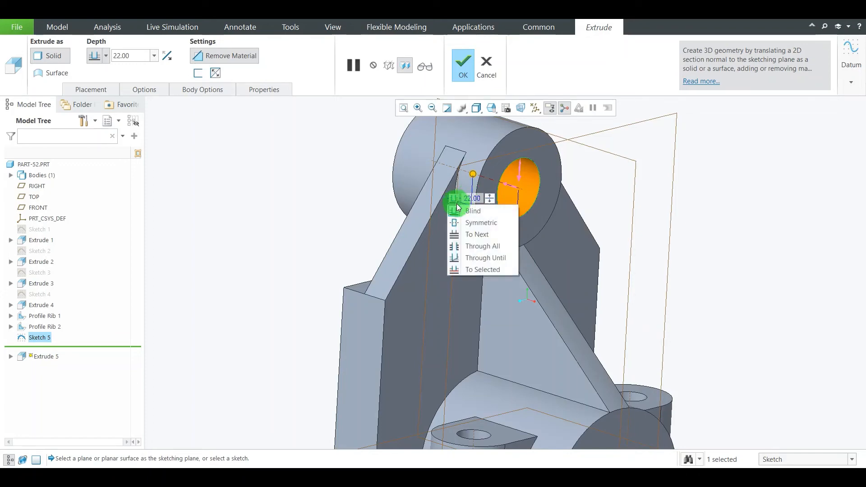
click(479, 235)
middle_drag(357, 208, 344, 197)
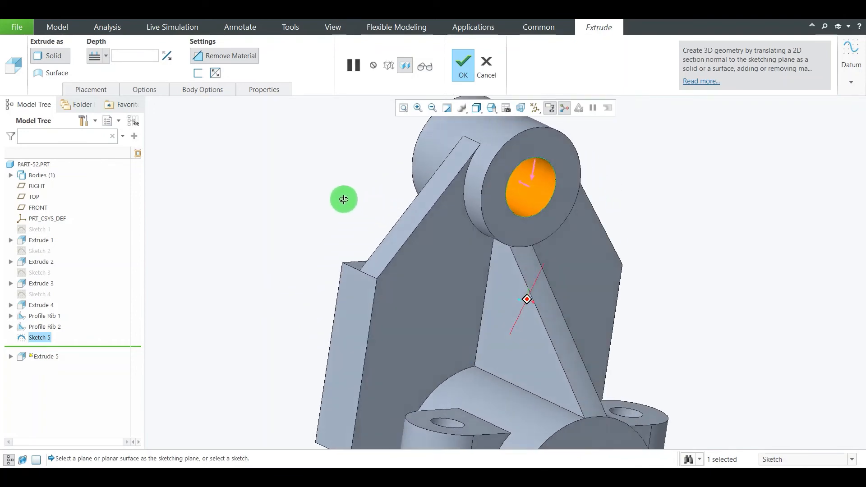
click(467, 71)
click(599, 195)
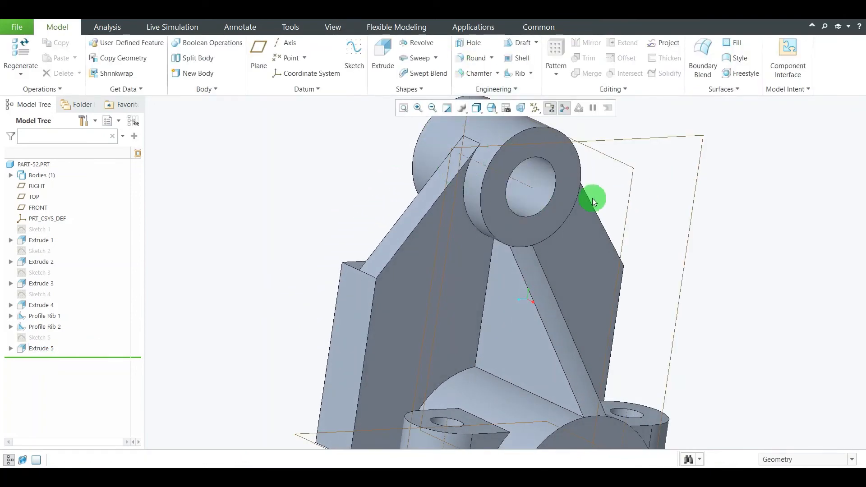
Check the drawing for the base cutout, and start a sketch on the base half-cylinder's front face, viewed square-on
scroll(563, 220, up, 3)
middle_drag(594, 243, 604, 376)
click(576, 475)
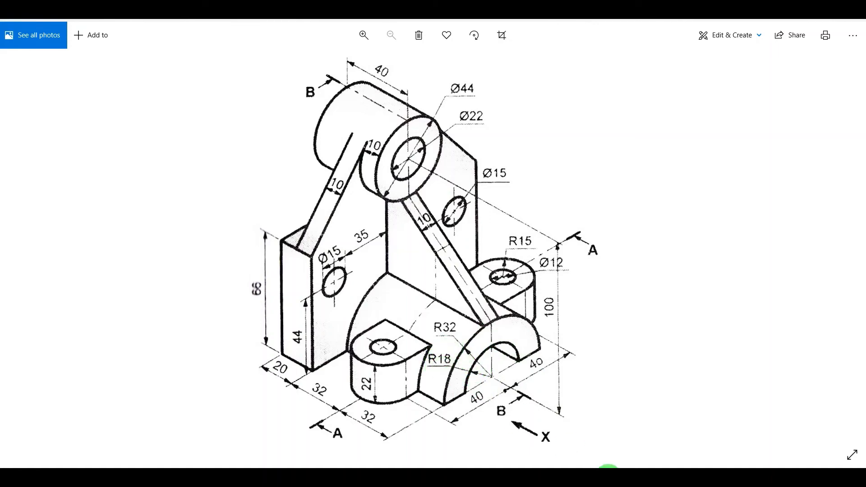
click(608, 477)
scroll(558, 346, up, 3)
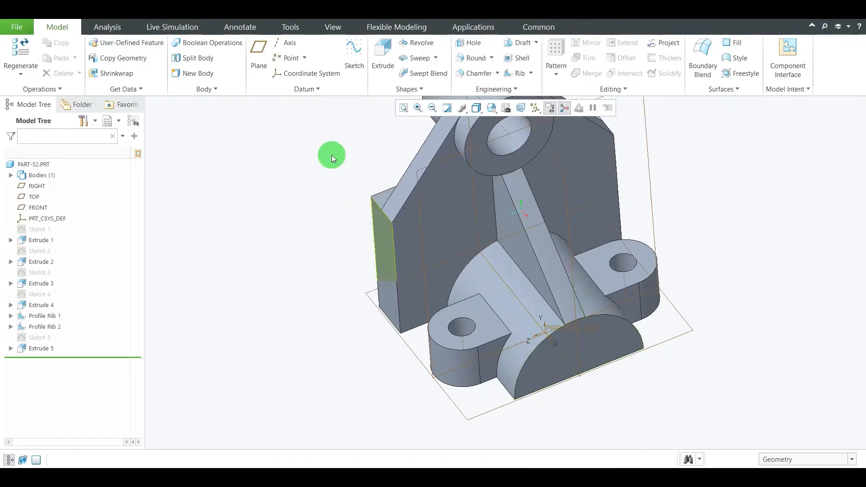
click(354, 54)
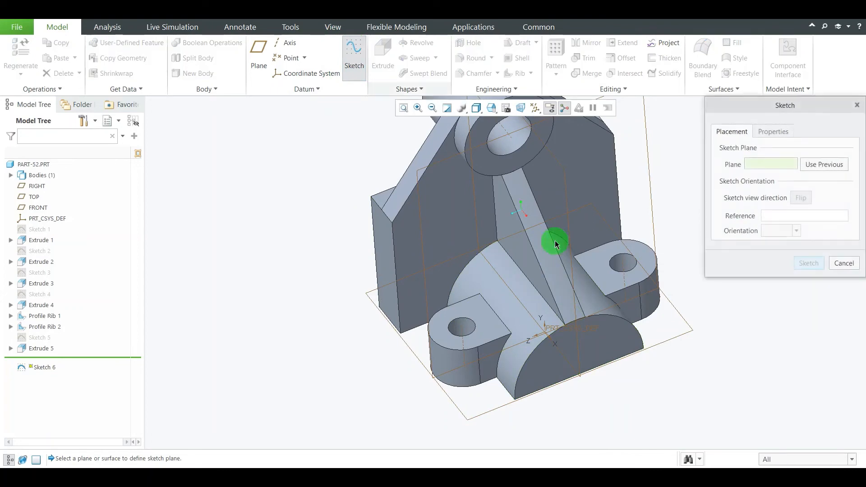
click(604, 340)
click(810, 263)
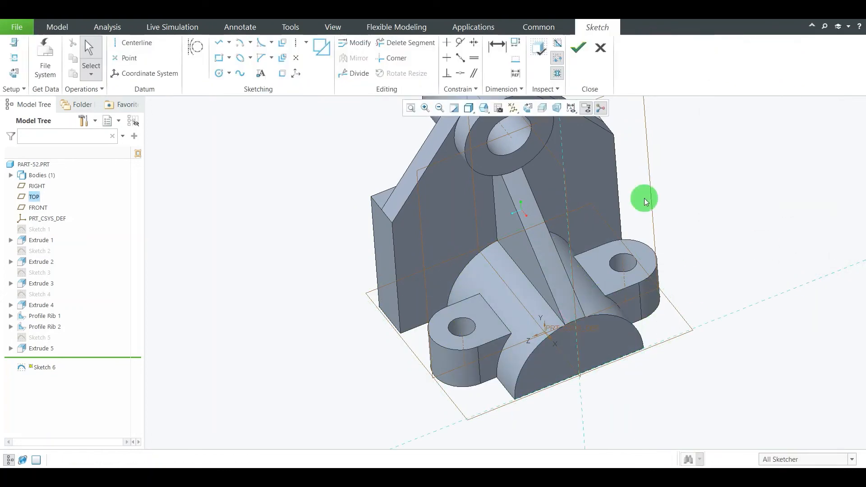
click(529, 107)
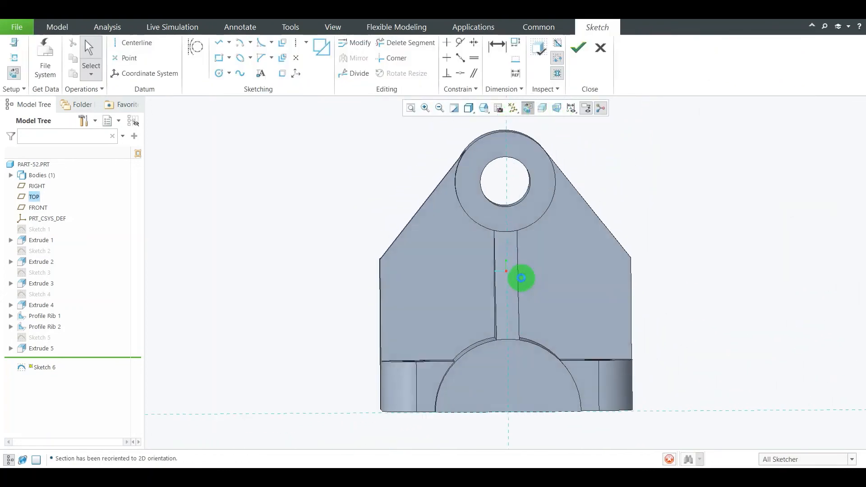
scroll(510, 440, down, 2)
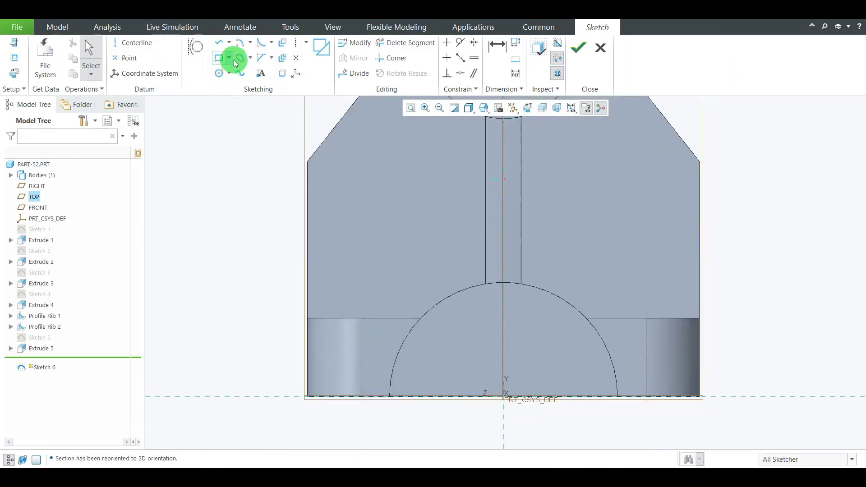
Draw a centre-and-ends semicircular arc of about 15.8 mm radius, centred on the origin with both ends on the base line
click(250, 42)
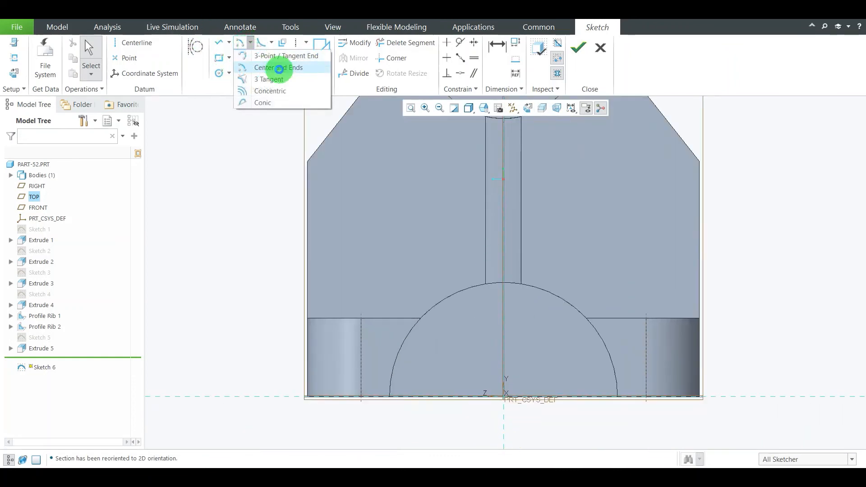
click(280, 69)
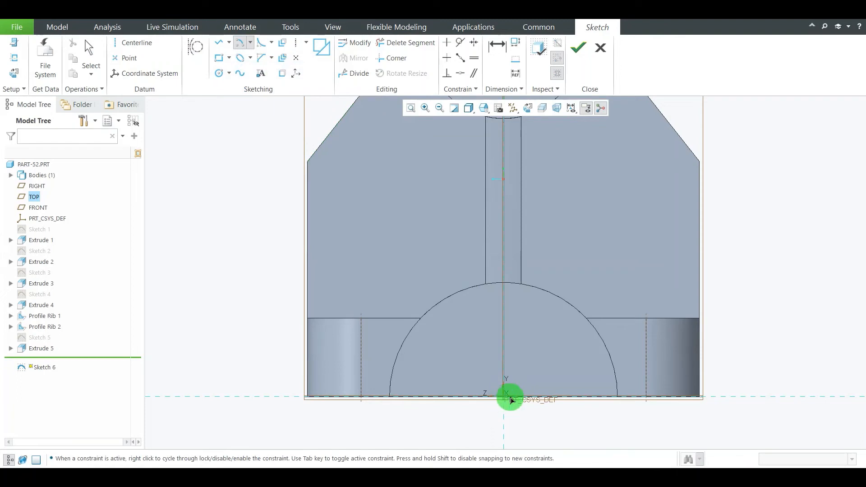
click(504, 396)
click(560, 397)
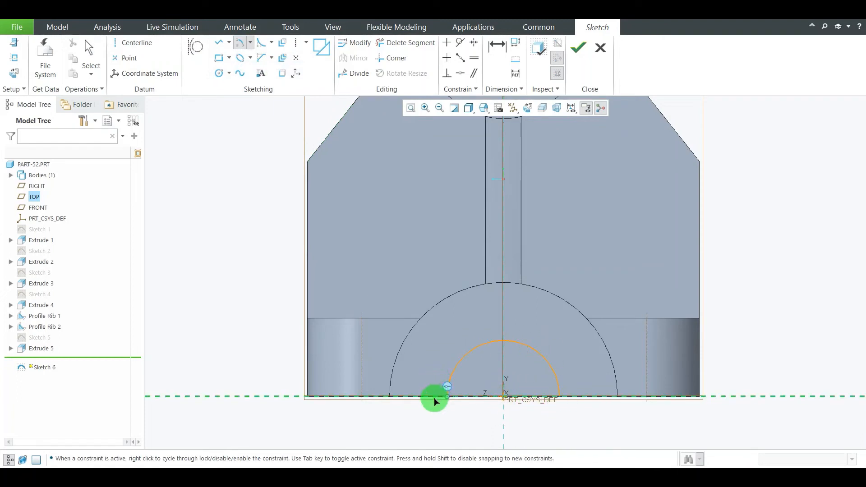
click(435, 401)
middle_click(605, 413)
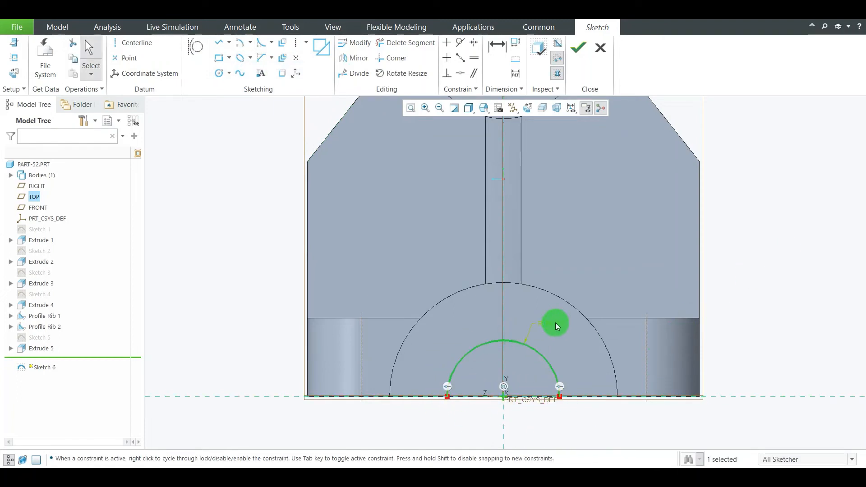
Check the cutout radius on the drawing and set the arc's radius to 18 mm
click(586, 476)
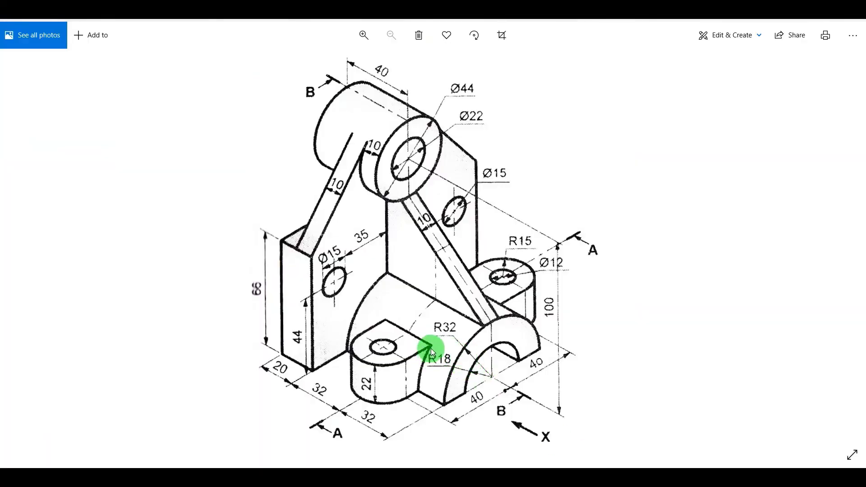
click(609, 476)
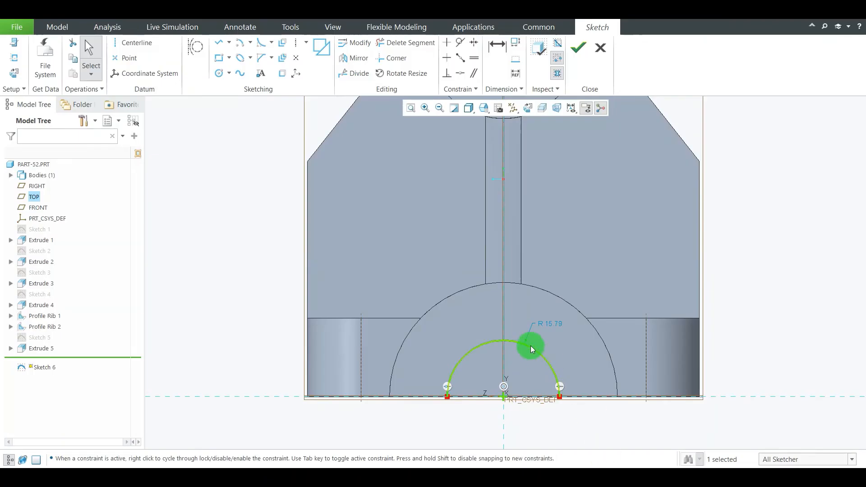
double_click(553, 326)
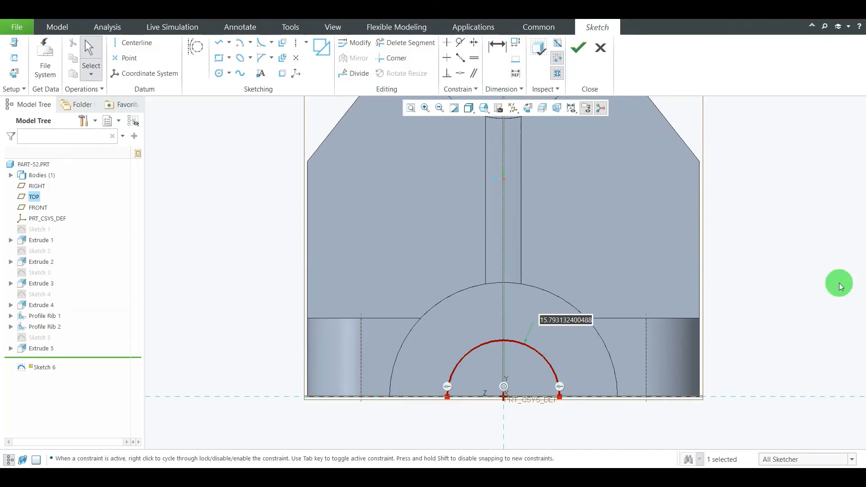
text(18)
key(Return)
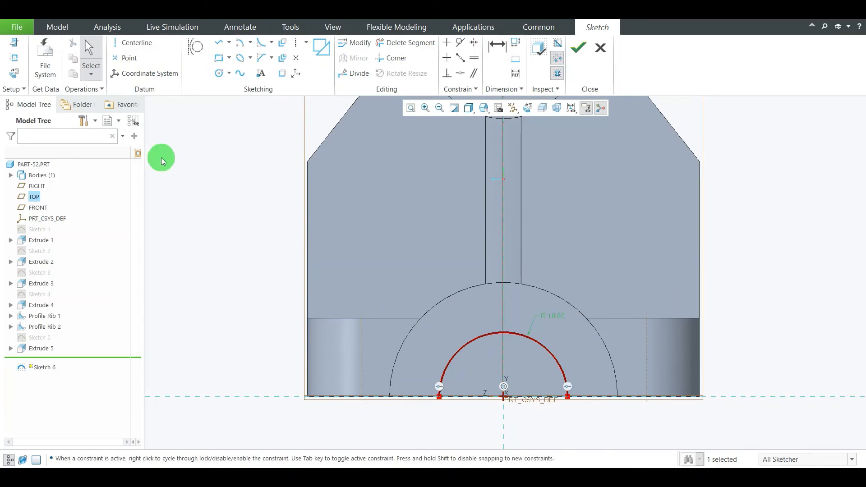
Close the semicircle with a straight line between its two endpoints and finish the sketch
click(219, 43)
scroll(525, 396, down, 2)
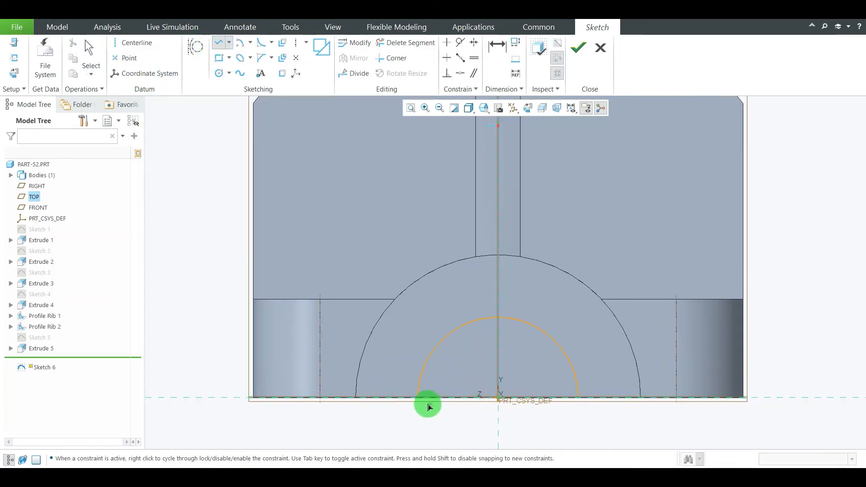
click(417, 397)
click(578, 398)
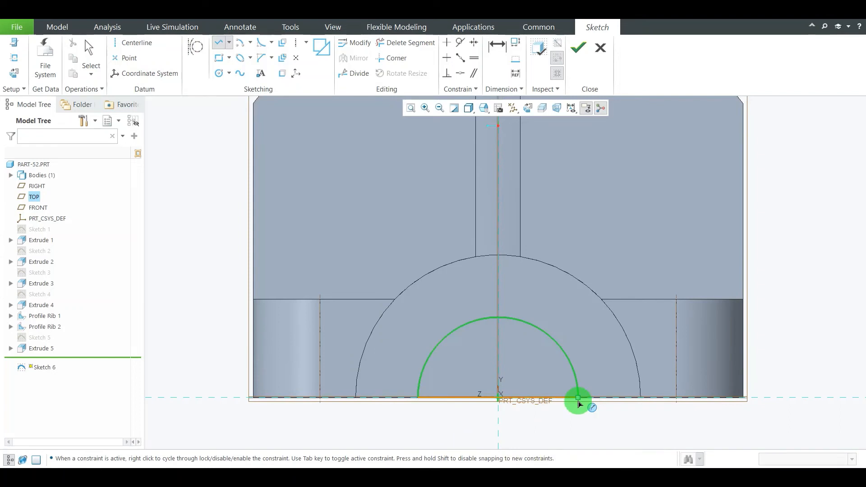
middle_click(576, 400)
middle_click(773, 266)
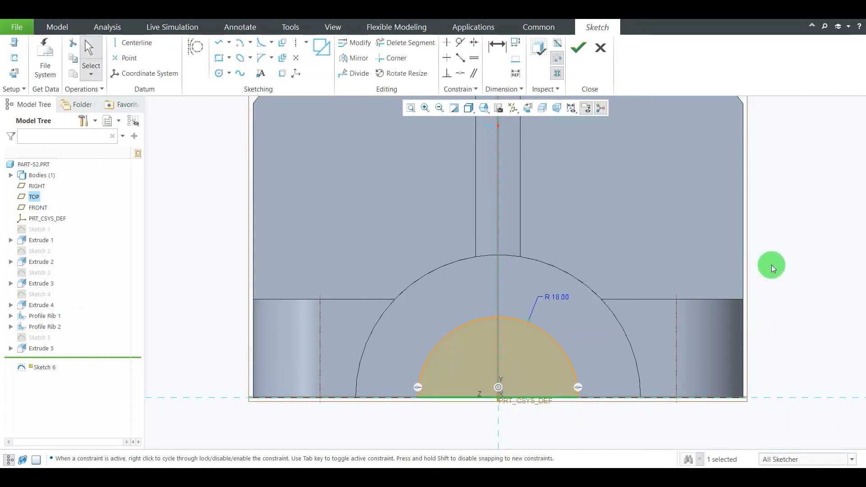
scroll(555, 240, up, 3)
mouse_move(364, 285)
middle_down()
mouse_move(408, 292)
mouse_move(407, 317)
mouse_move(440, 292)
mouse_move(531, 145)
mouse_move(563, 110)
middle_up()
click(579, 50)
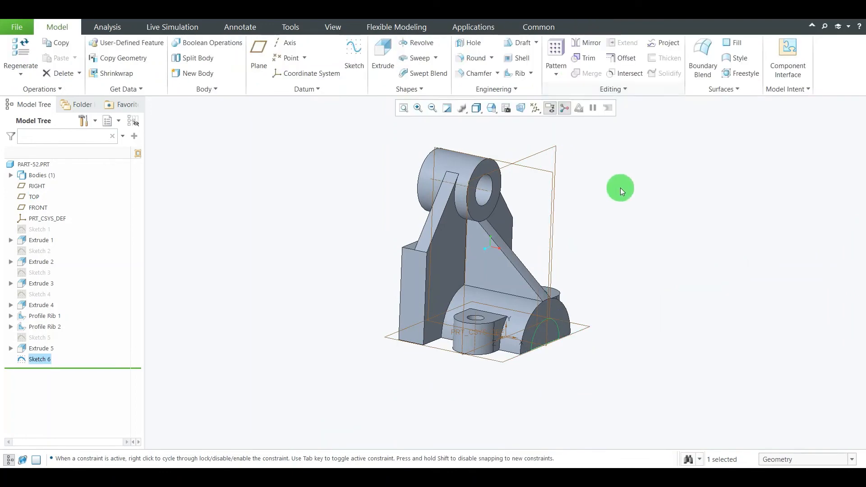
Extrude the semicircular profile back into the base half-cylinder as a cut that removes material
click(355, 45)
scroll(551, 387, down, 2)
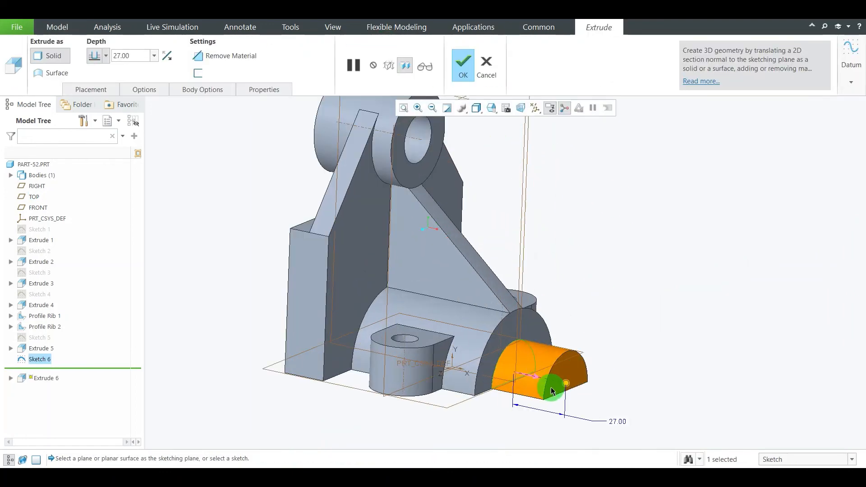
click(538, 378)
scroll(725, 290, up, 2)
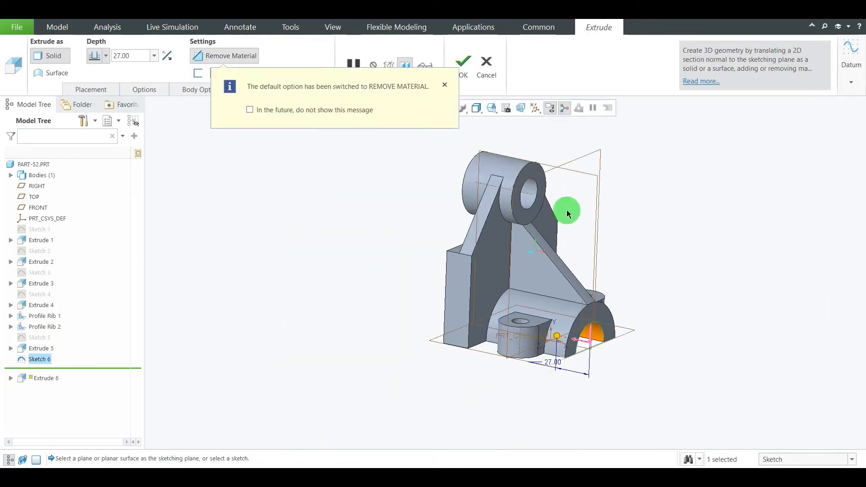
middle_drag(673, 208, 636, 275)
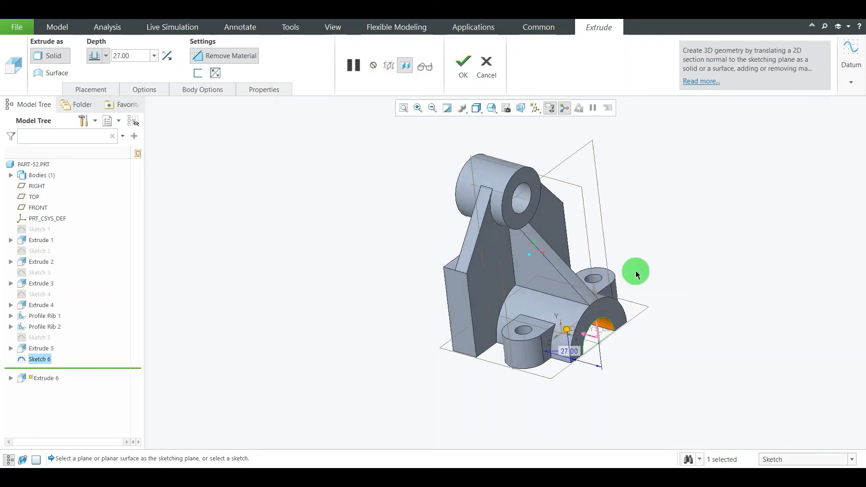
Set the semicircular cut's depth option to To Next and complete the extrusion
double_click(572, 353)
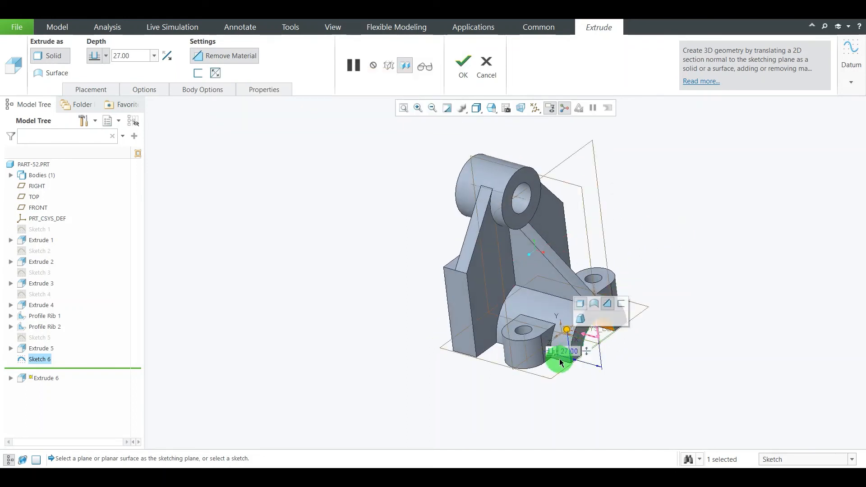
scroll(560, 359, down, 3)
scroll(572, 322, up, 2)
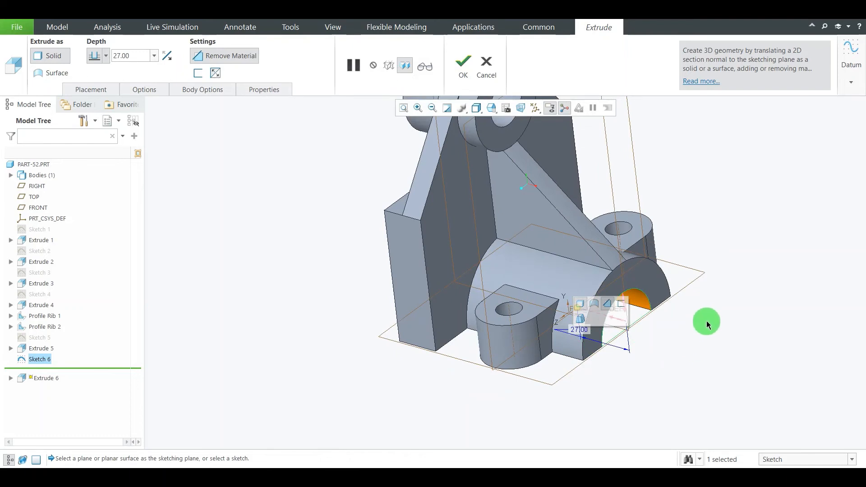
key(Escape)
click(475, 262)
click(582, 330)
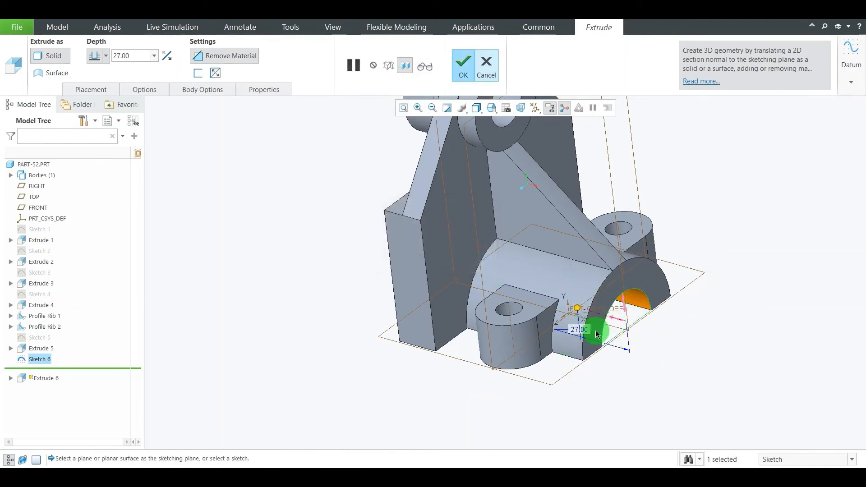
click(564, 334)
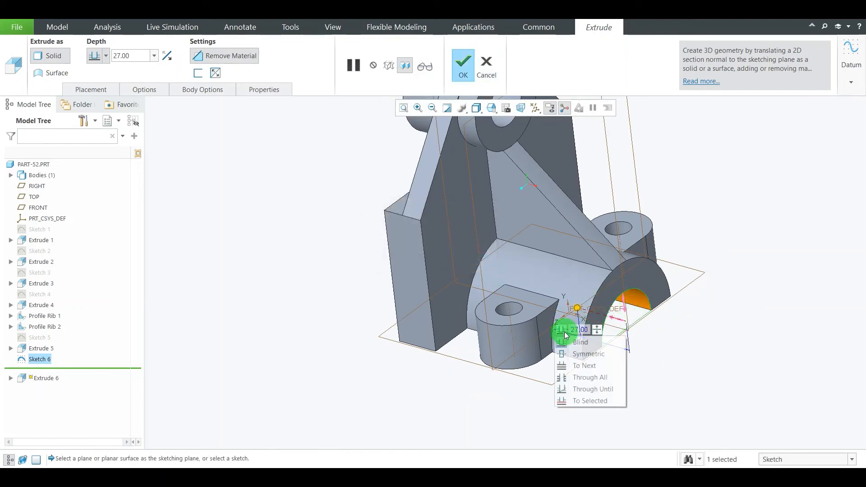
click(592, 364)
middle_drag(334, 350, 364, 346)
click(469, 77)
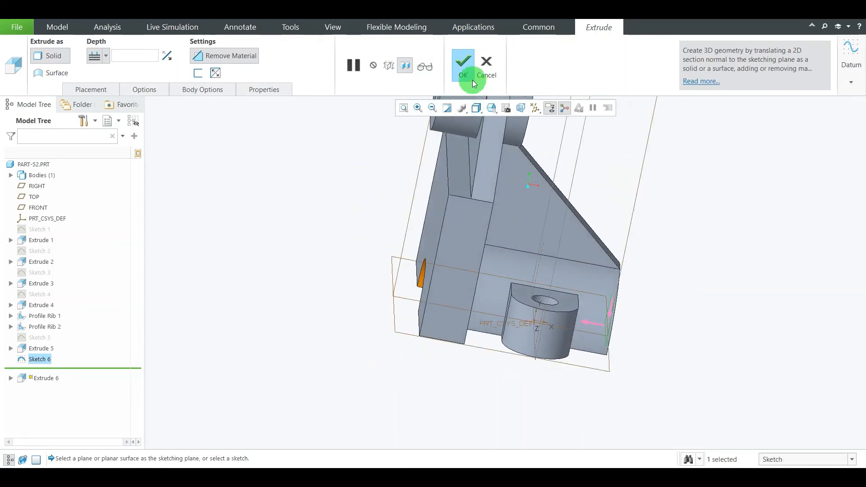
click(696, 245)
Return the model to its standard isometric orientation to view the whole bracket
scroll(404, 331, up, 3)
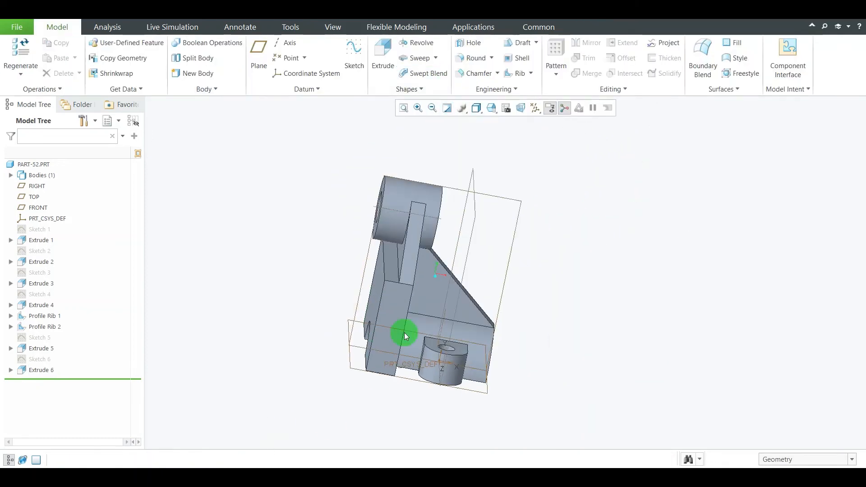
click(492, 110)
click(525, 130)
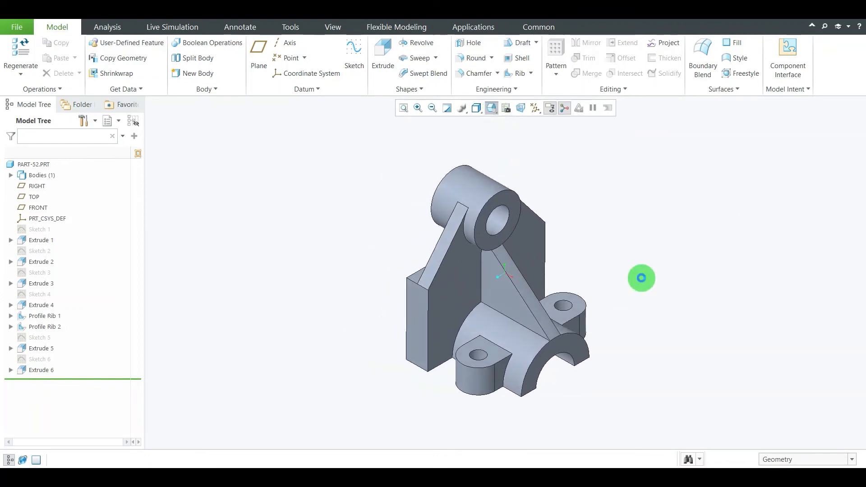
scroll(446, 285, down, 5)
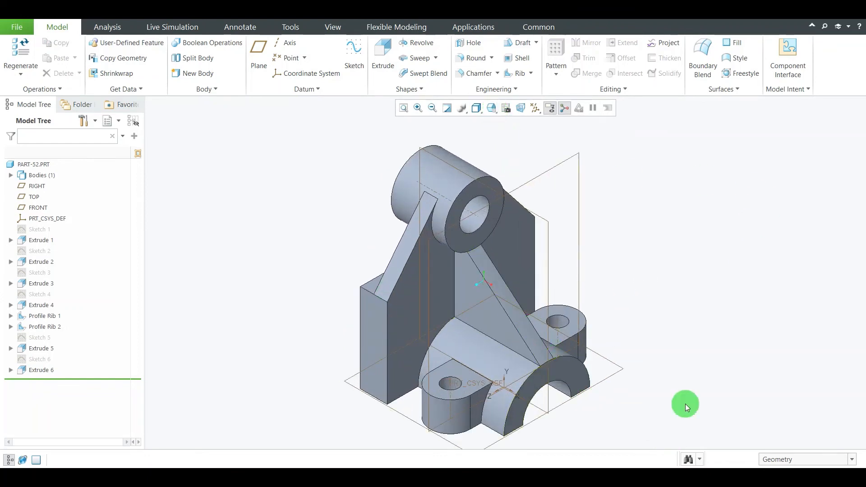
Check the reference drawing, and start a simple hole on the front face of the upright plate's wing beside the base lug
click(576, 467)
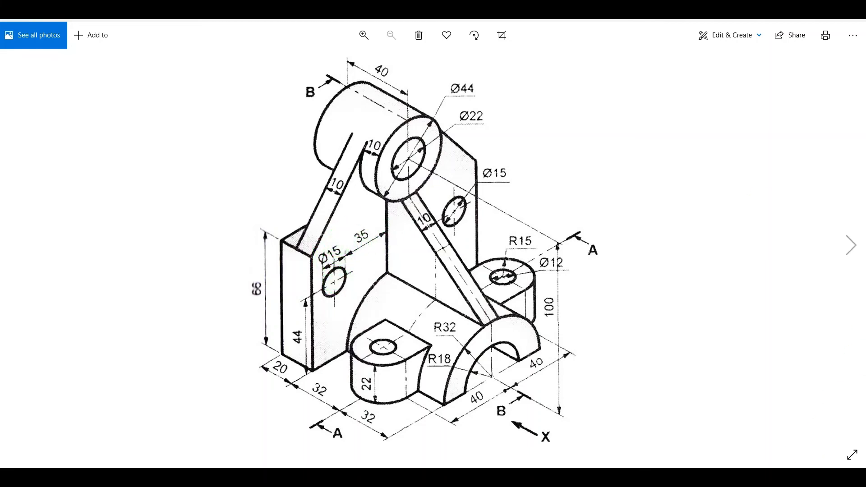
click(604, 477)
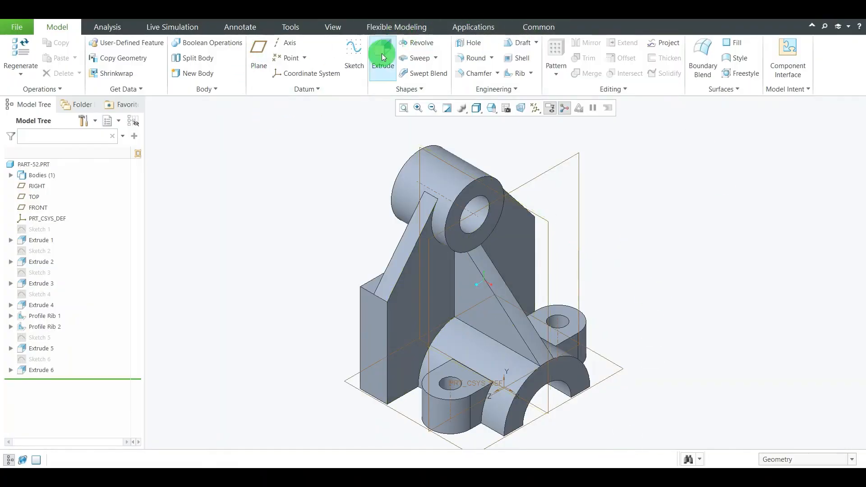
click(466, 42)
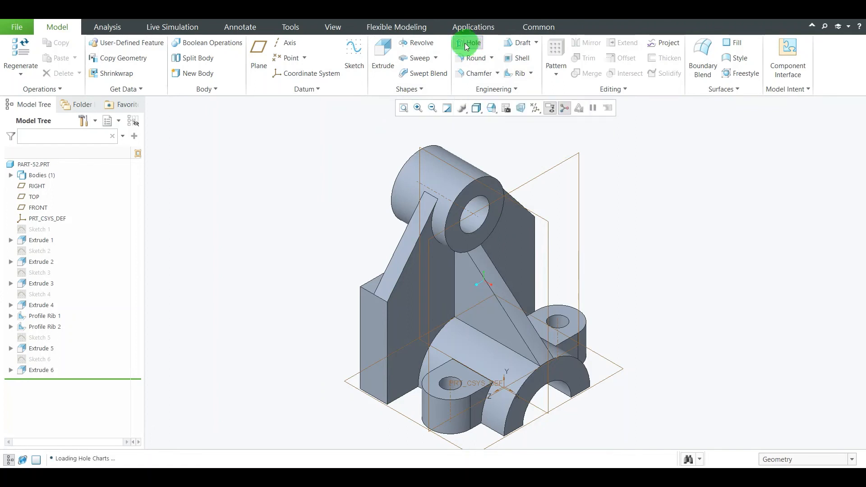
click(408, 307)
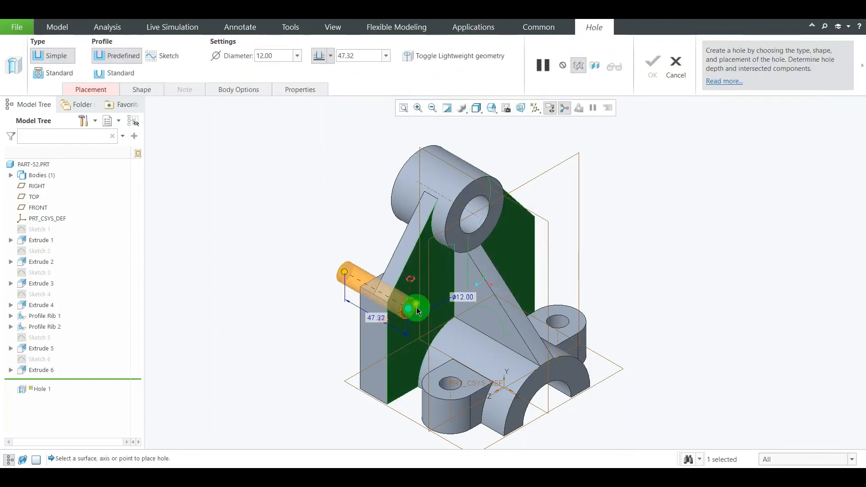
scroll(441, 309, up, 3)
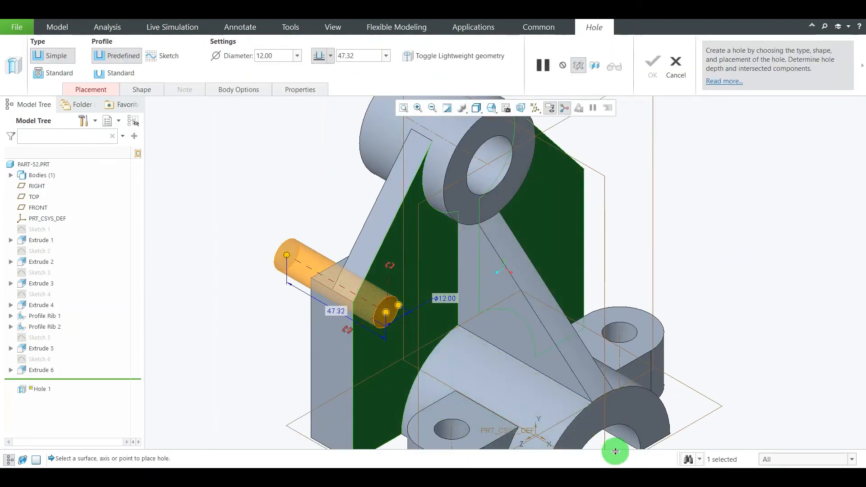
Look up the wing hole's size in the reference drawing and set the hole's diameter to 15 mm
click(545, 478)
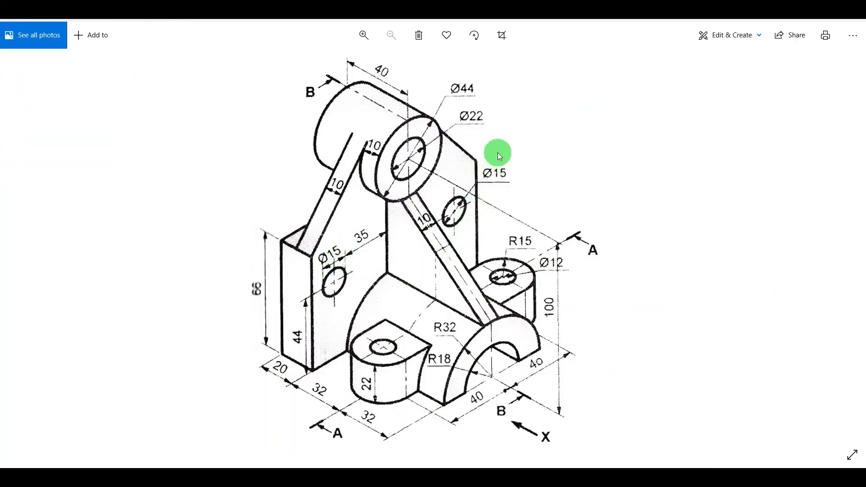
click(603, 472)
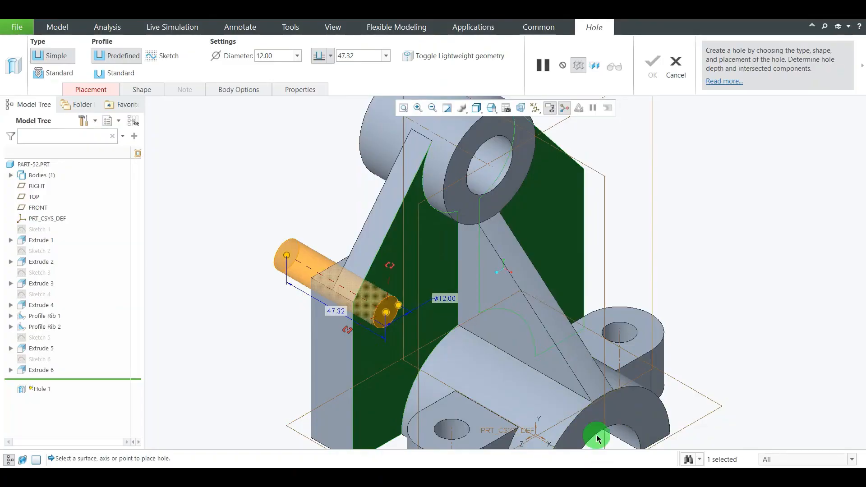
scroll(458, 342, up, 3)
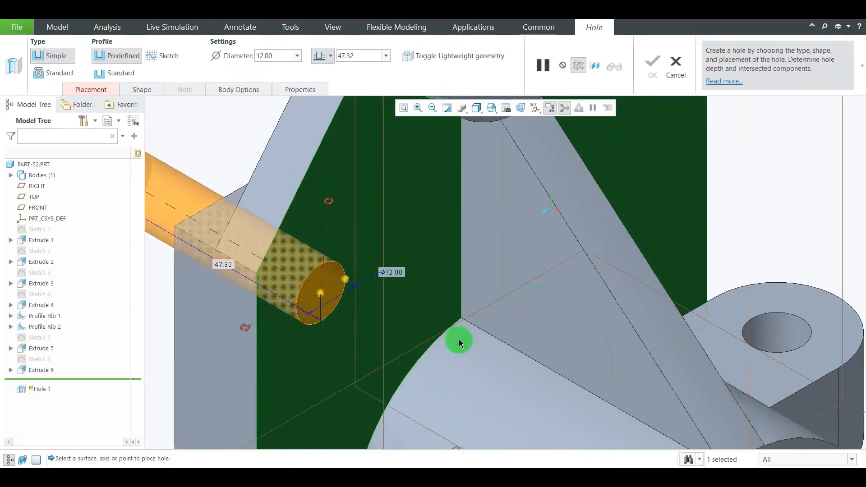
double_click(391, 272)
text(1)
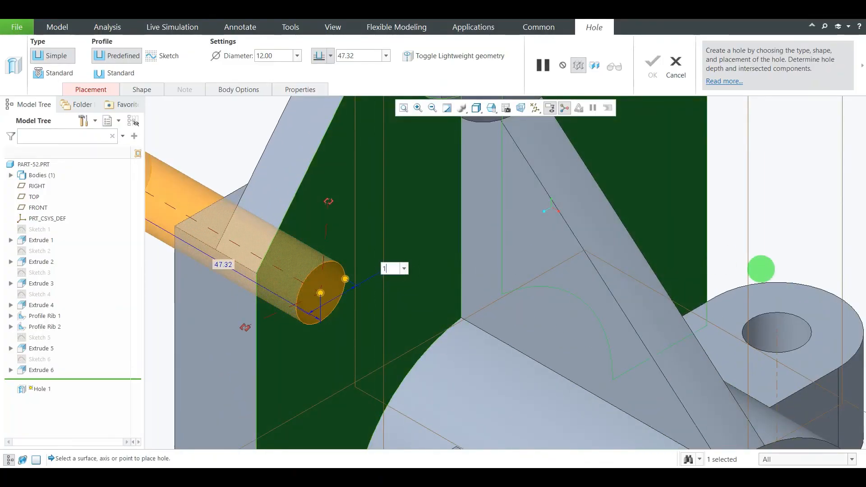
text(5)
key(Return)
Locate the hole with offset references to the rib's side and the plate's bottom edge
scroll(386, 286, down, 2)
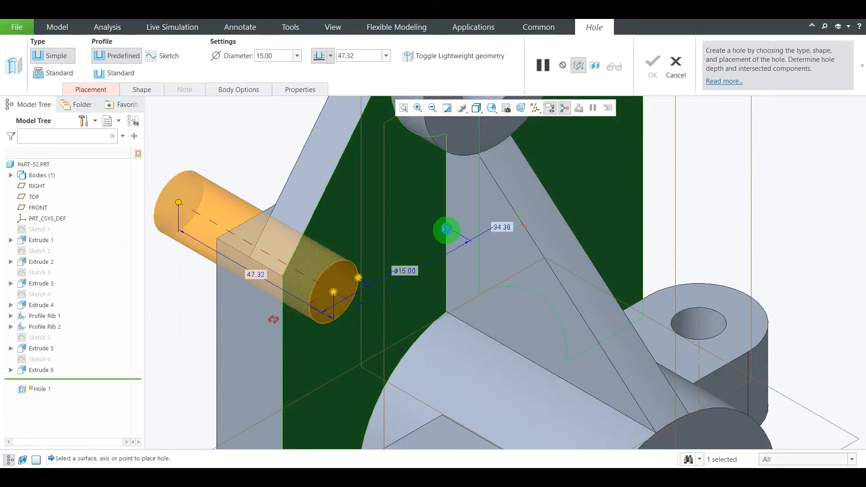
scroll(345, 205, down, 4)
scroll(326, 288, up, 3)
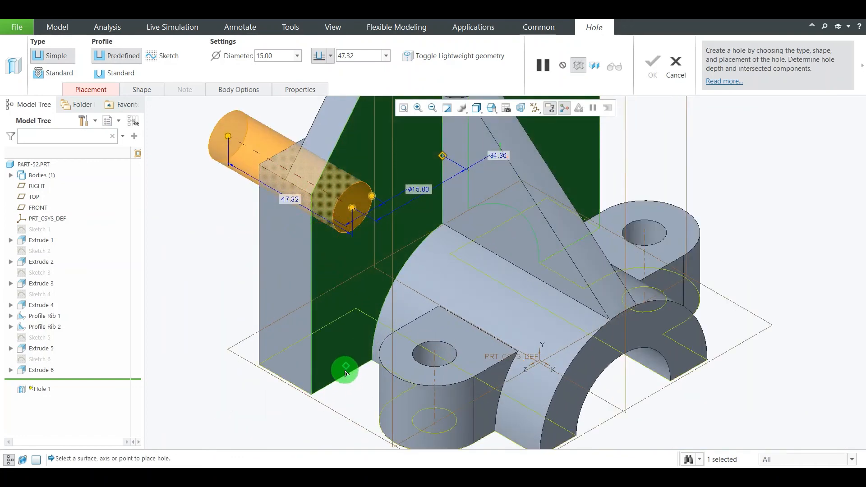
drag(345, 376, 345, 376)
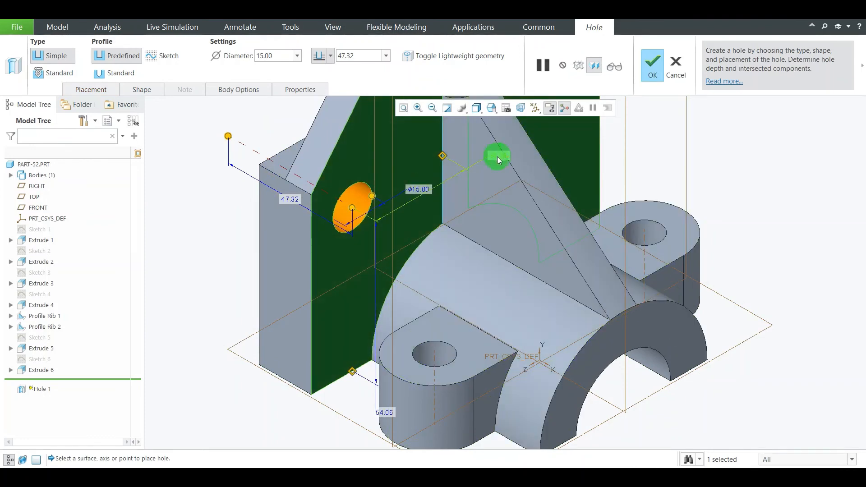
Set the hole's horizontal offset from the rib's side to 35 mm
scroll(440, 212, down, 3)
scroll(505, 215, up, 5)
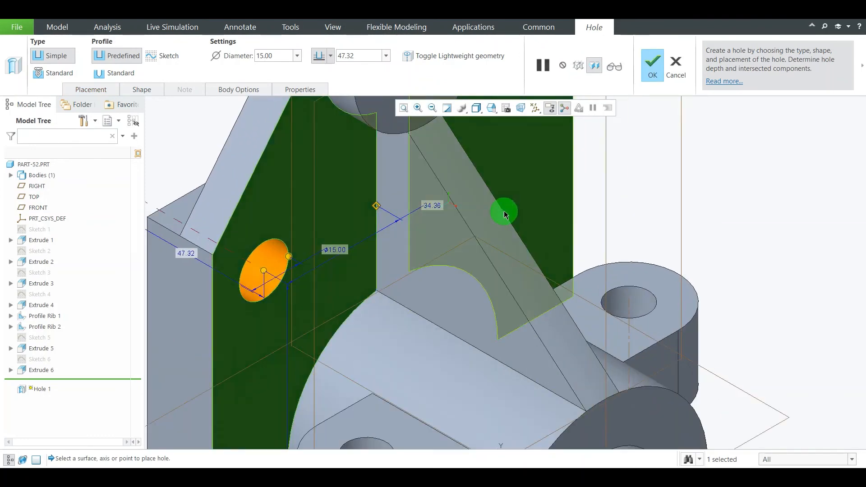
double_click(434, 205)
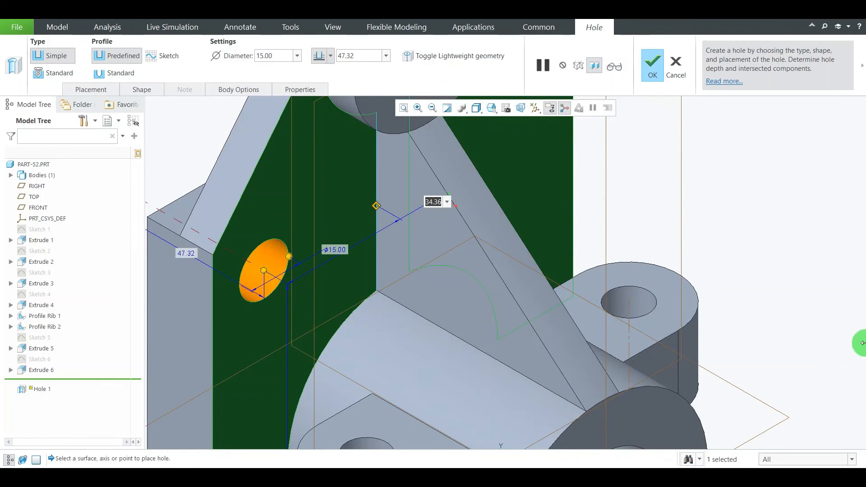
key(Return)
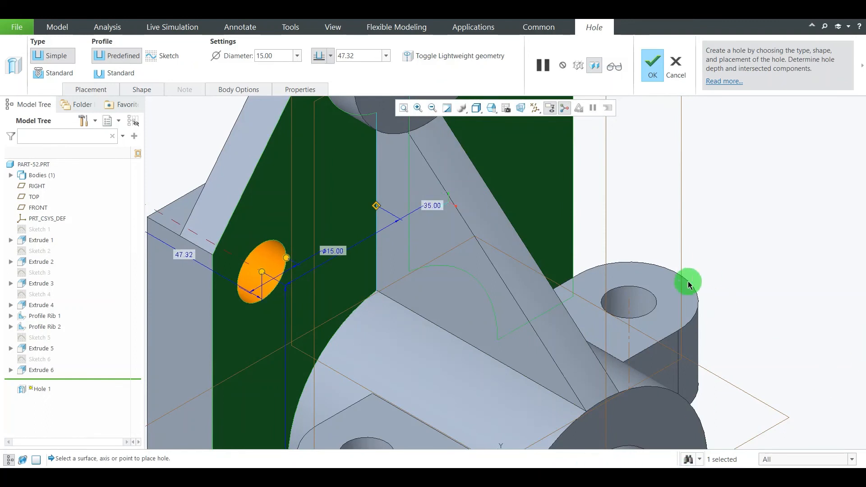
Check the hole's height in the reference drawing and set its offset from the bottom edge to 44 mm
scroll(531, 178, down, 3)
click(575, 477)
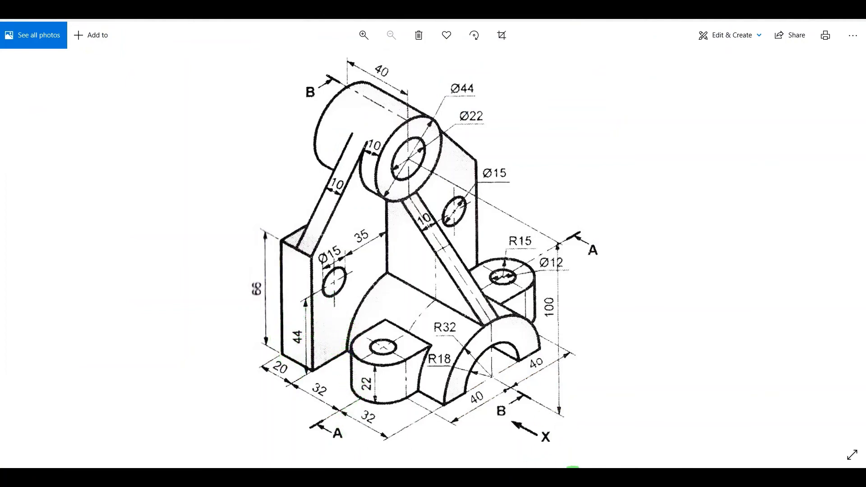
click(602, 479)
double_click(380, 419)
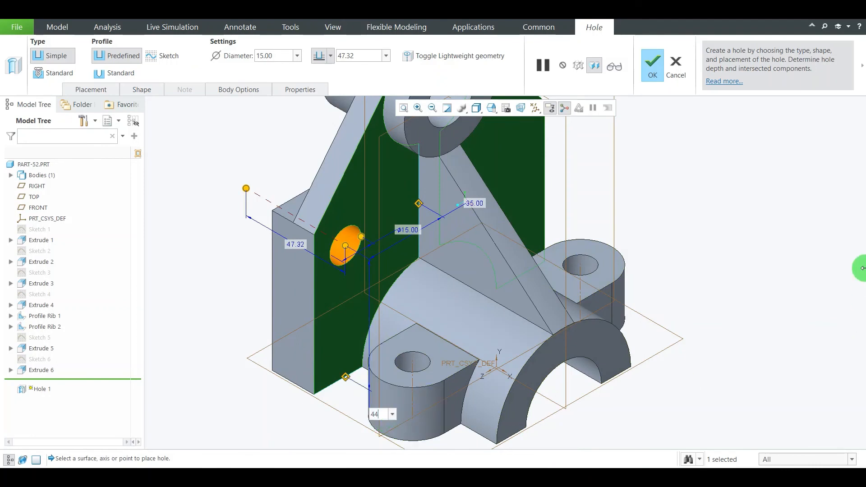
key(Return)
Set the hole's depth option to To Next, complete the hole and clear the selection
scroll(515, 262, up, 1)
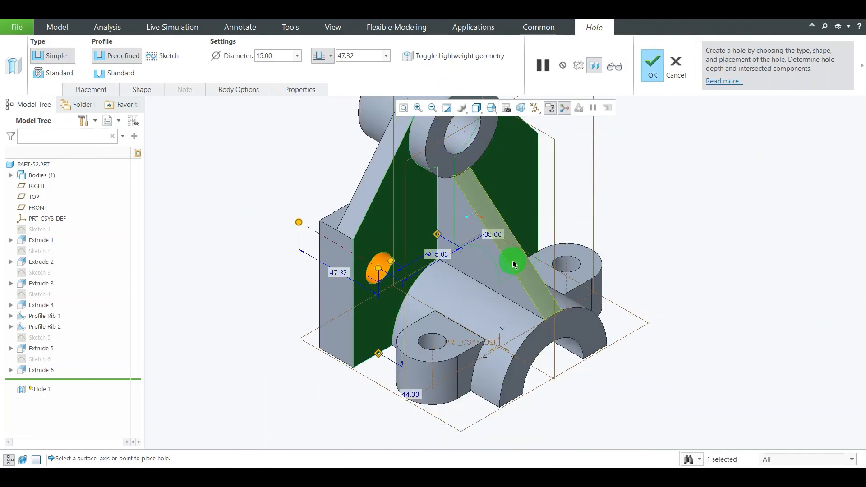
scroll(387, 234, down, 2)
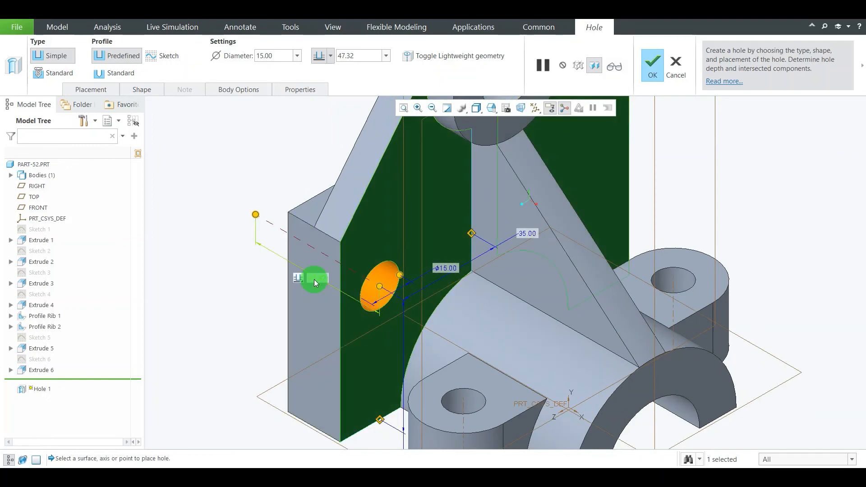
right_click(301, 284)
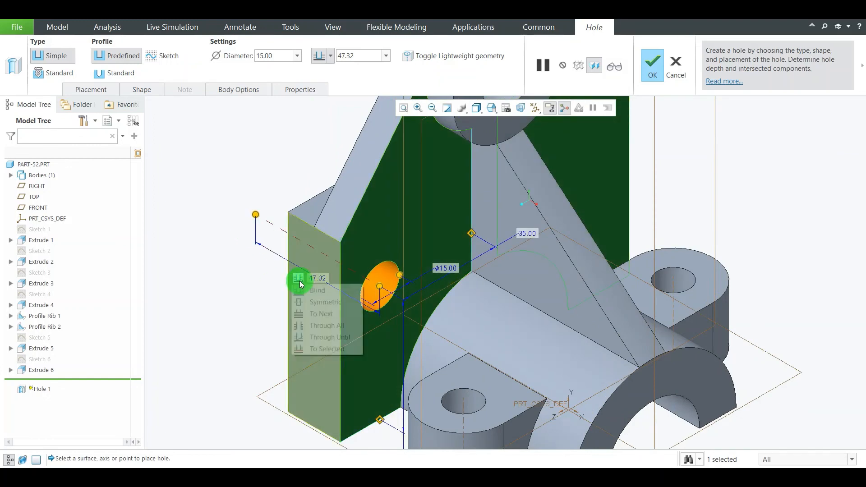
click(311, 313)
middle_click(259, 276)
mouse_move(243, 264)
middle_down()
mouse_move(284, 292)
mouse_move(242, 254)
middle_up()
scroll(241, 253, up, 3)
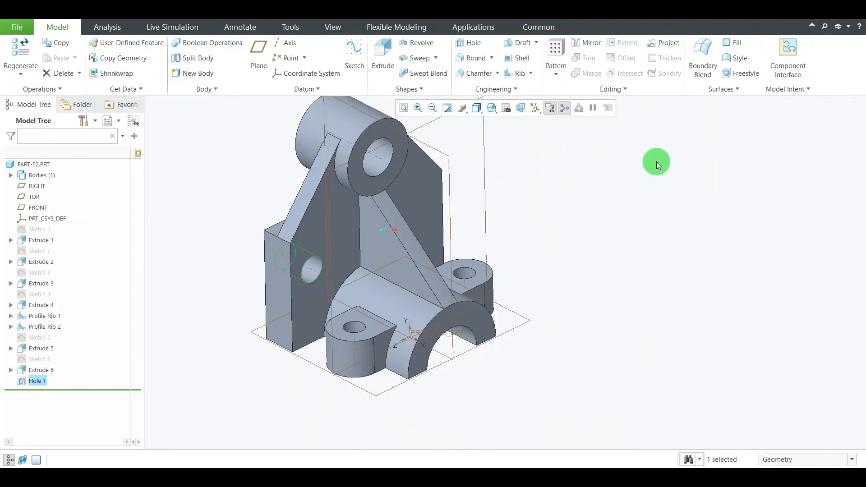
click(655, 161)
Mirror the 15 mm wing hole about the FRONT plane onto the opposite wing of the upright plate
scroll(572, 254, up, 2)
scroll(537, 206, down, 1)
middle_drag(570, 184, 574, 189)
scroll(563, 183, down, 2)
scroll(589, 209, up, 2)
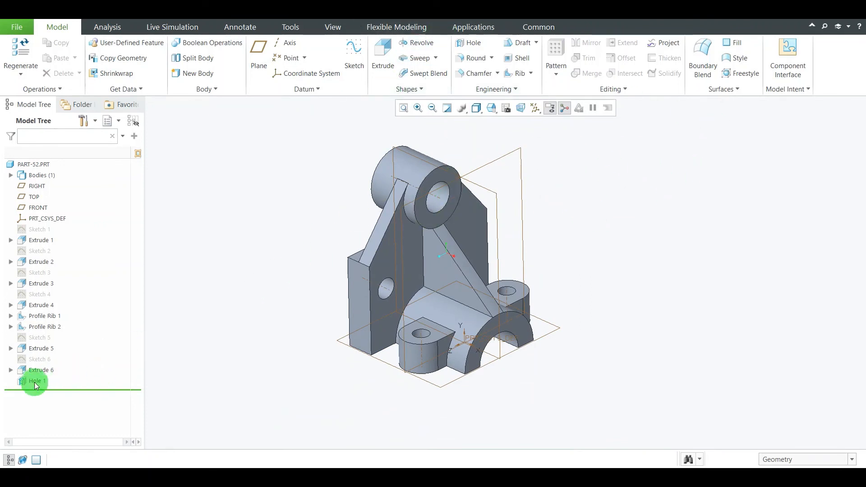
click(49, 381)
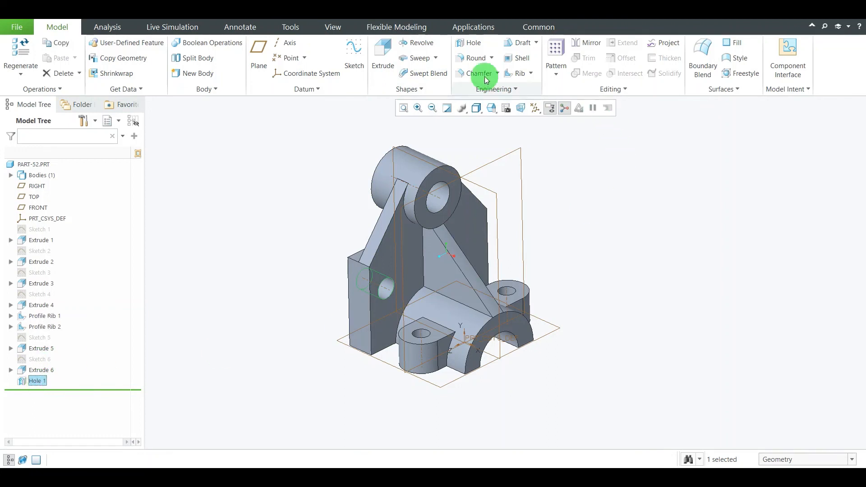
click(590, 44)
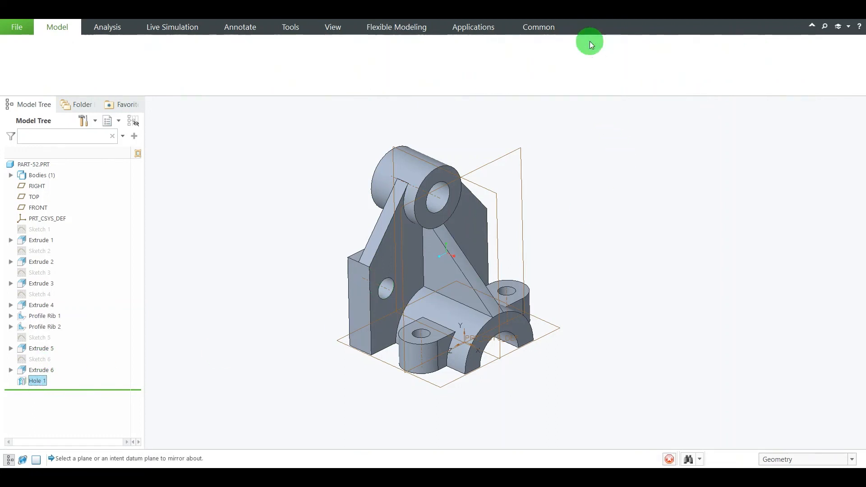
click(498, 196)
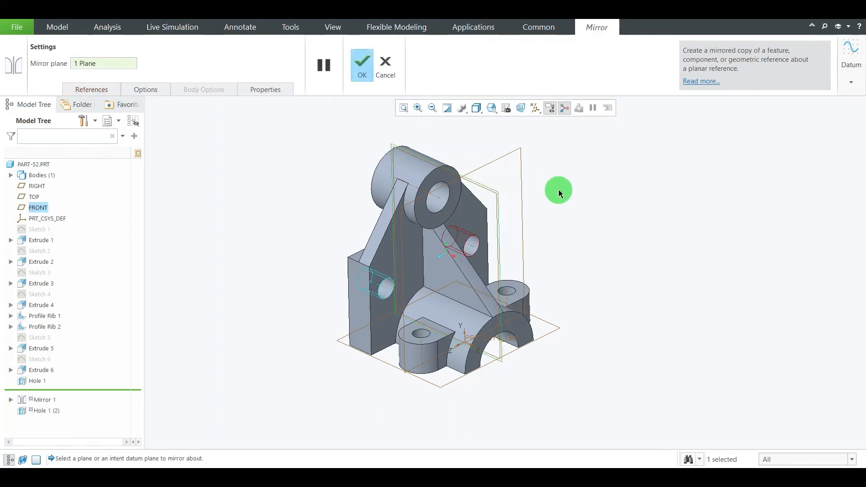
middle_drag(608, 198, 582, 183)
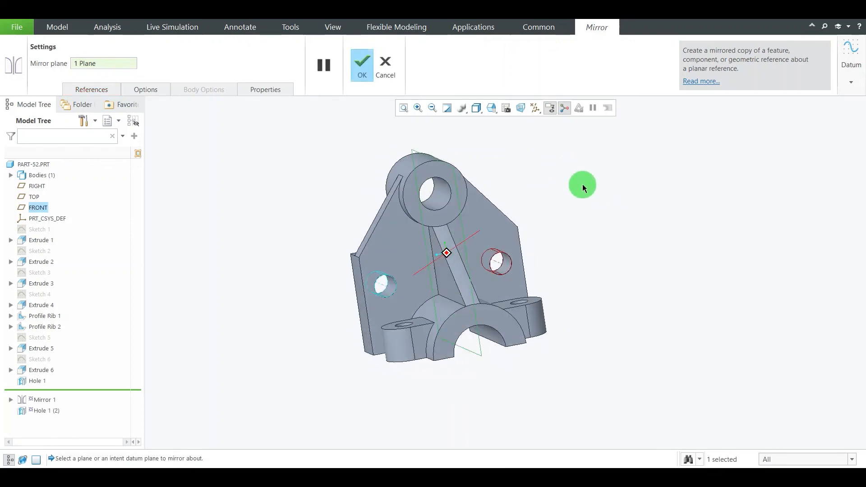
click(361, 66)
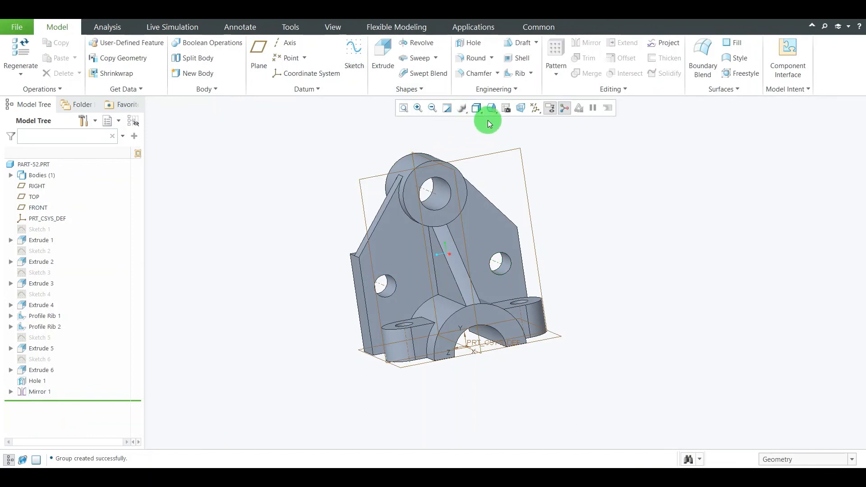
Return the model to its standard orientation and hide all datum displays and the spin center
click(491, 108)
click(515, 132)
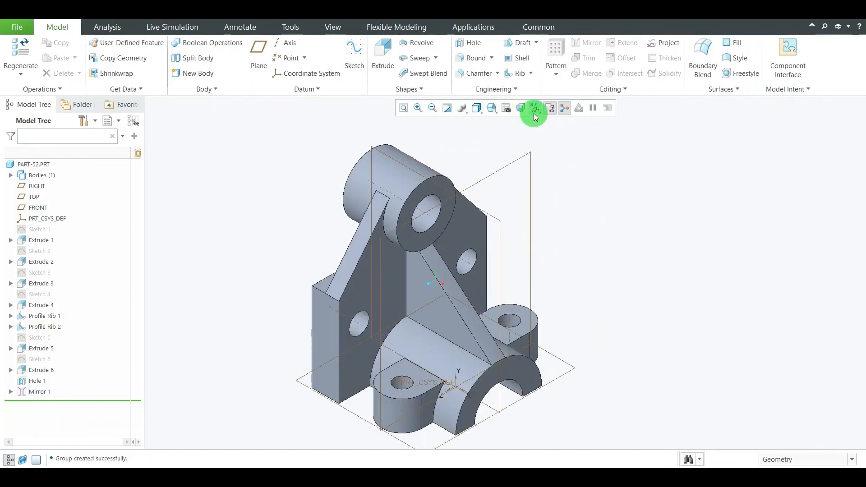
click(534, 111)
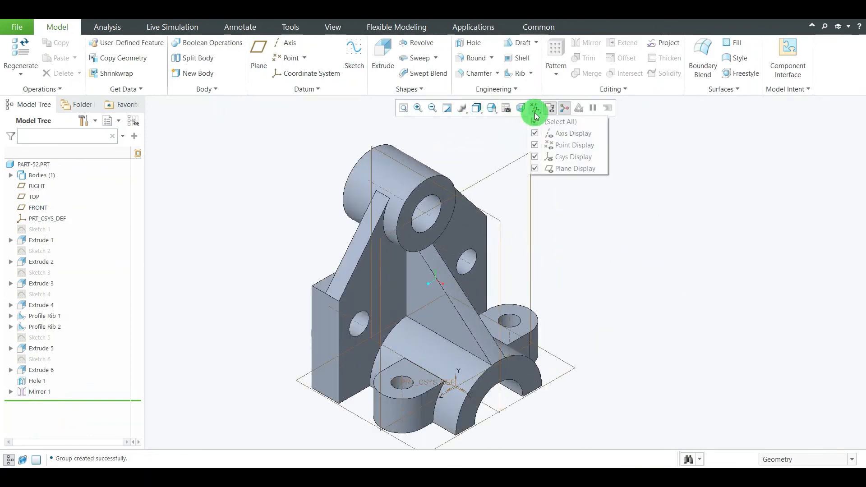
click(556, 129)
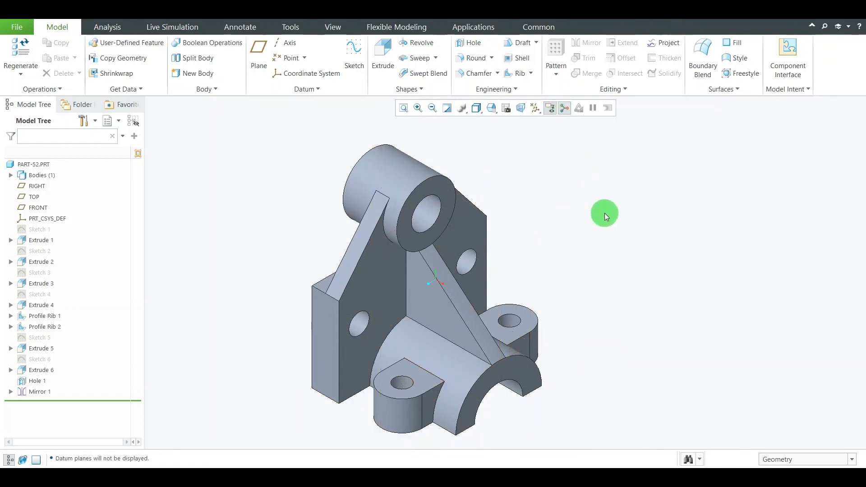
scroll(550, 229, up, 2)
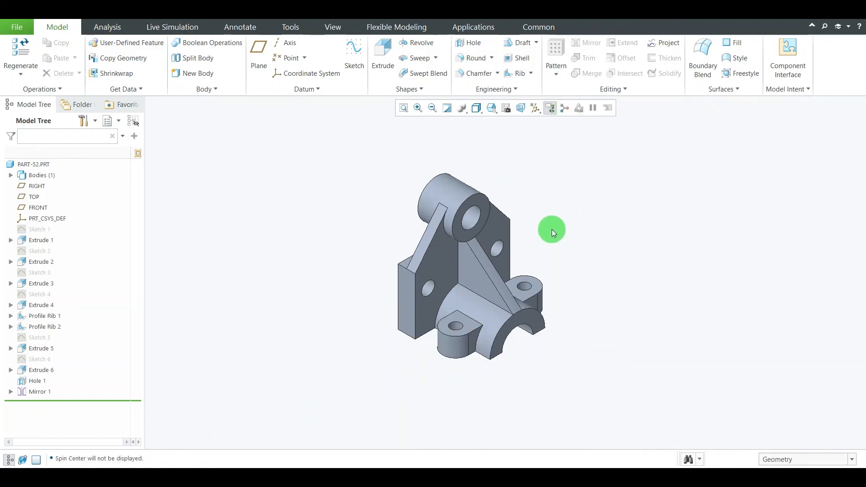
scroll(559, 249, down, 2)
scroll(488, 300, up, 2)
scroll(439, 330, down, 1)
scroll(439, 331, down, 1)
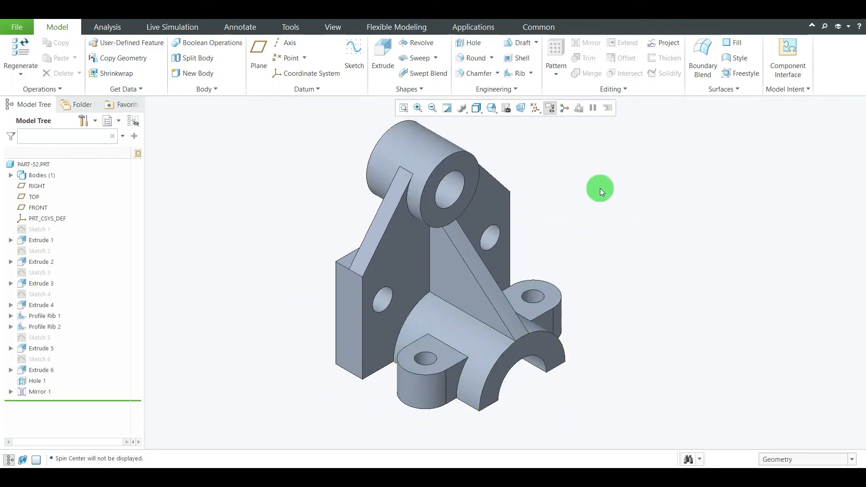
Show the reference drawing in a smaller Photos window beside the bracket model and compare the two
click(577, 478)
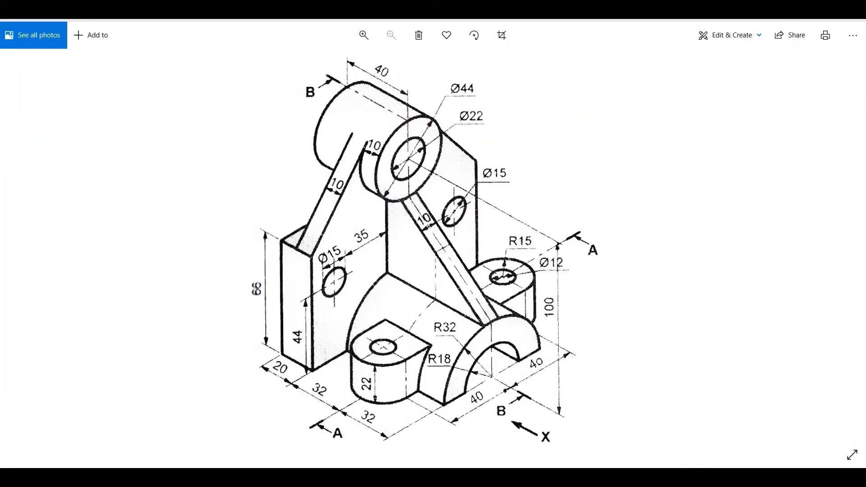
click(831, 20)
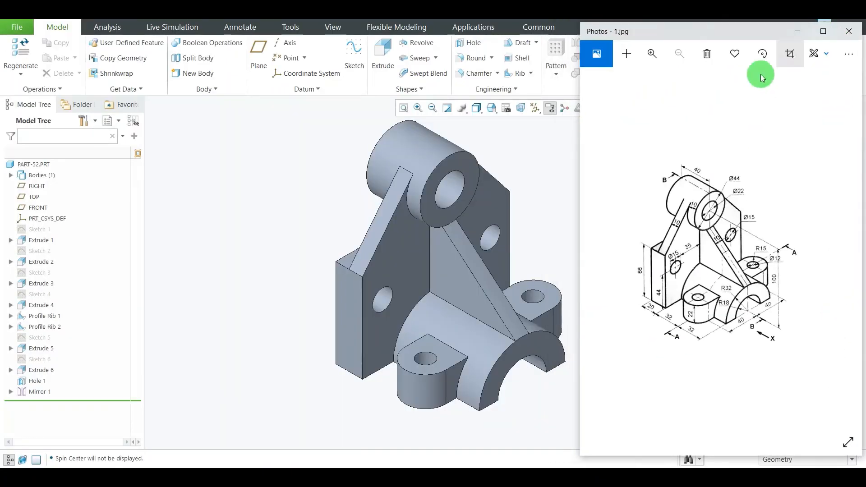
scroll(383, 296, up, 1)
scroll(453, 298, down, 1)
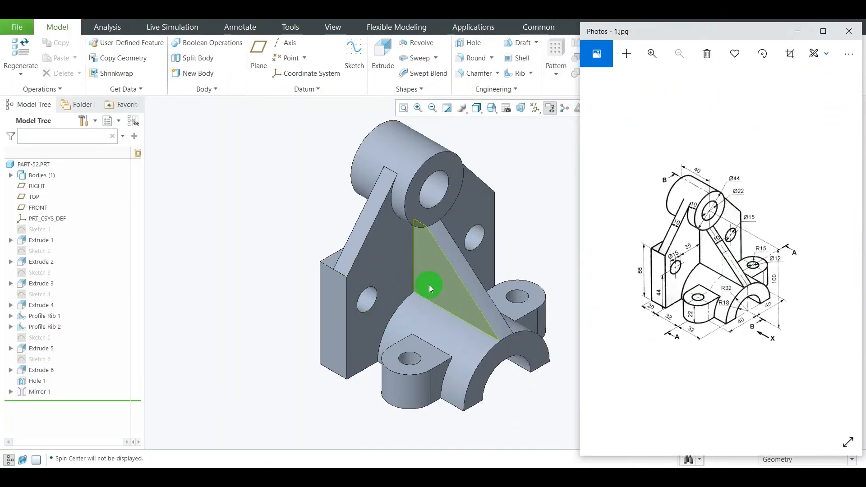
scroll(417, 286, up, 1)
scroll(476, 286, down, 1)
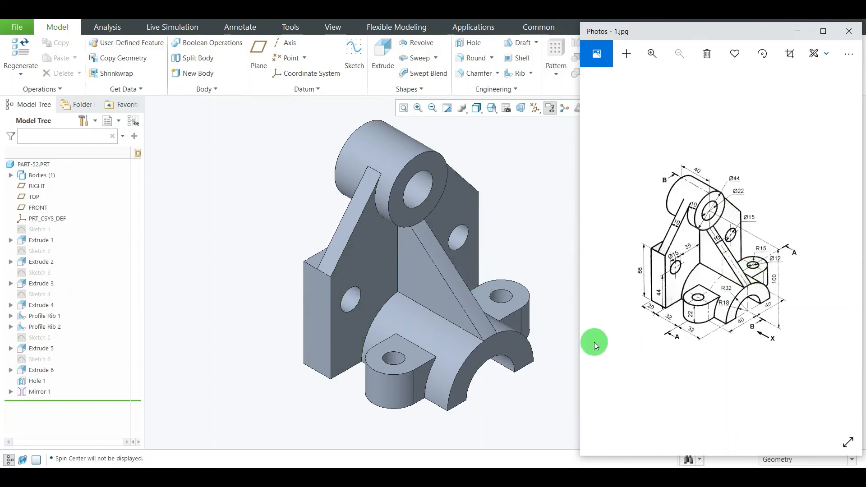